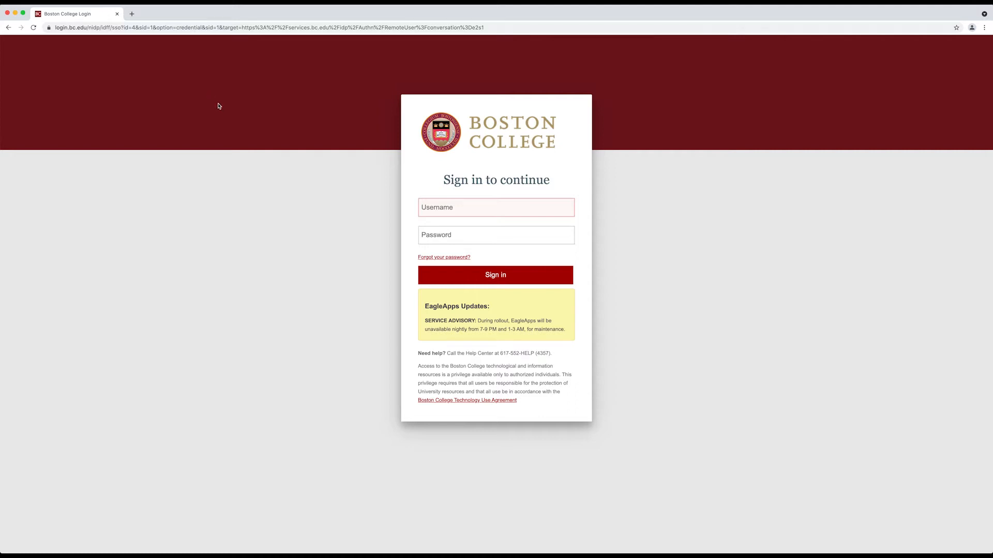
Sign in to Canvas at bc.edu/lms with your Boston College username and password
left_click(231, 27)
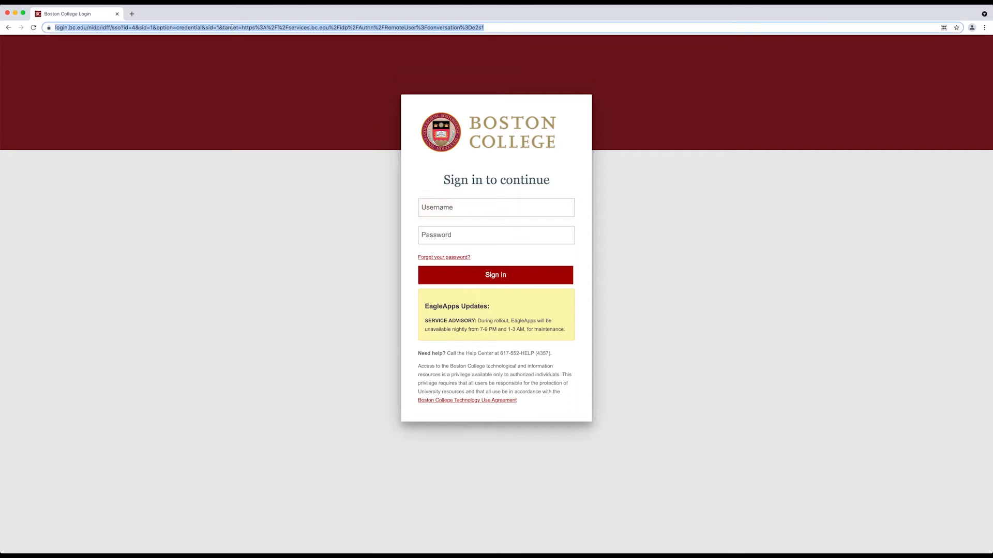
type("bc.edu/lm")
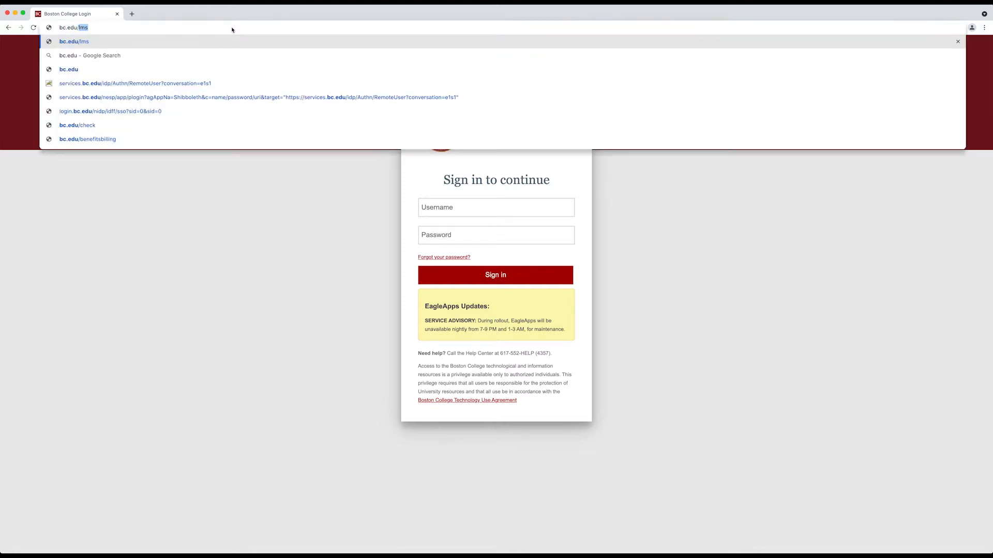
type("s")
key("Return")
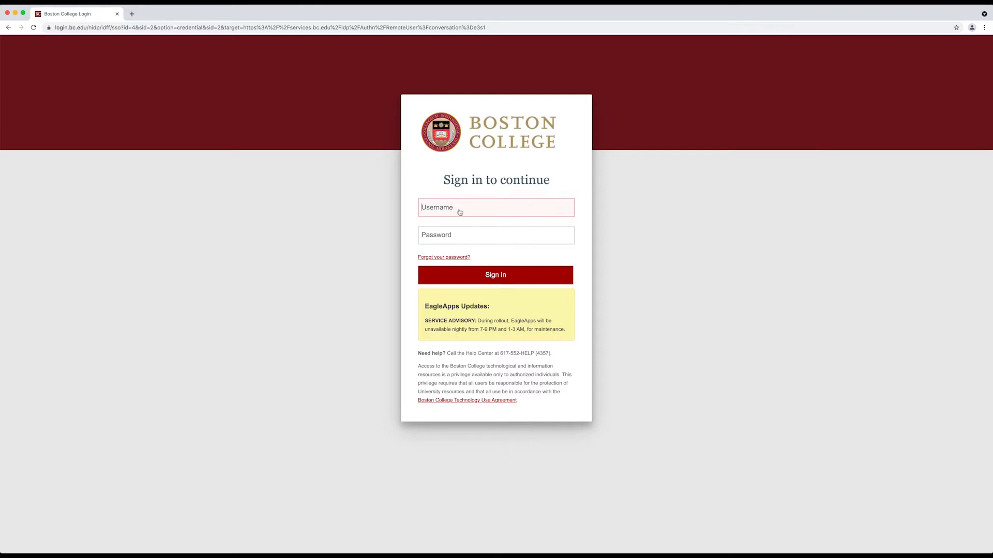
type("fidalgok")
key("Tab")
type("•••••")
key("Return")
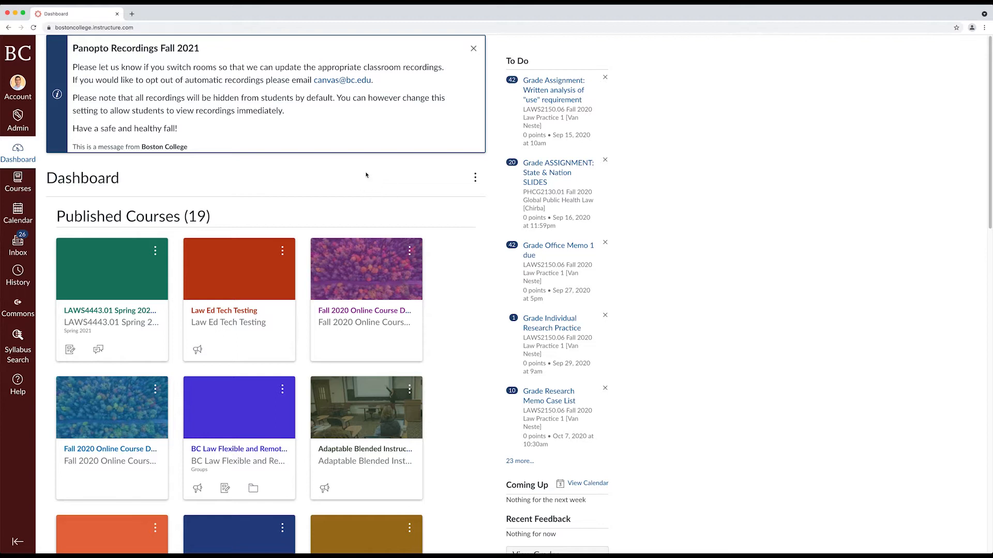
left_click(132, 14)
type("portla")
key("BackSpace")
key("BackSpace")
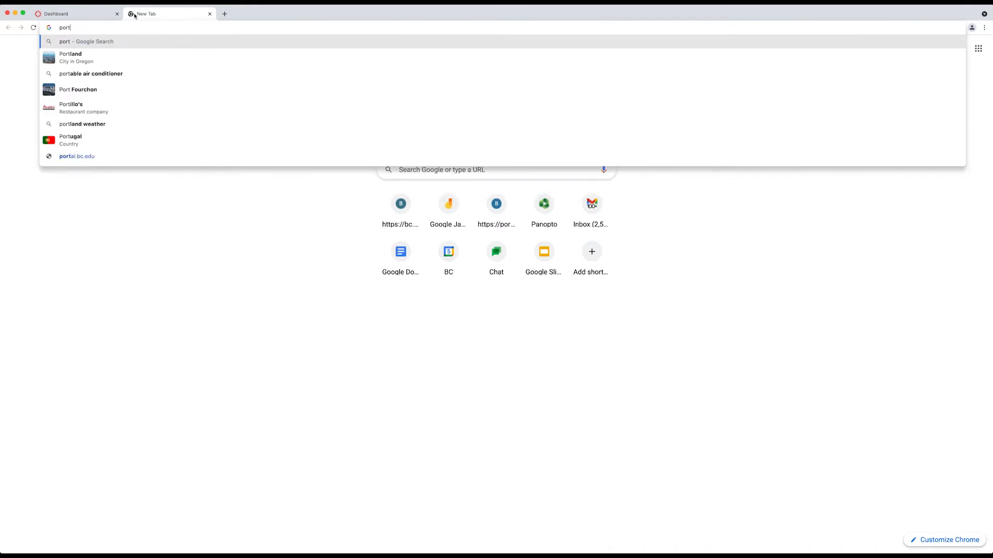
type("a")
key("Return")
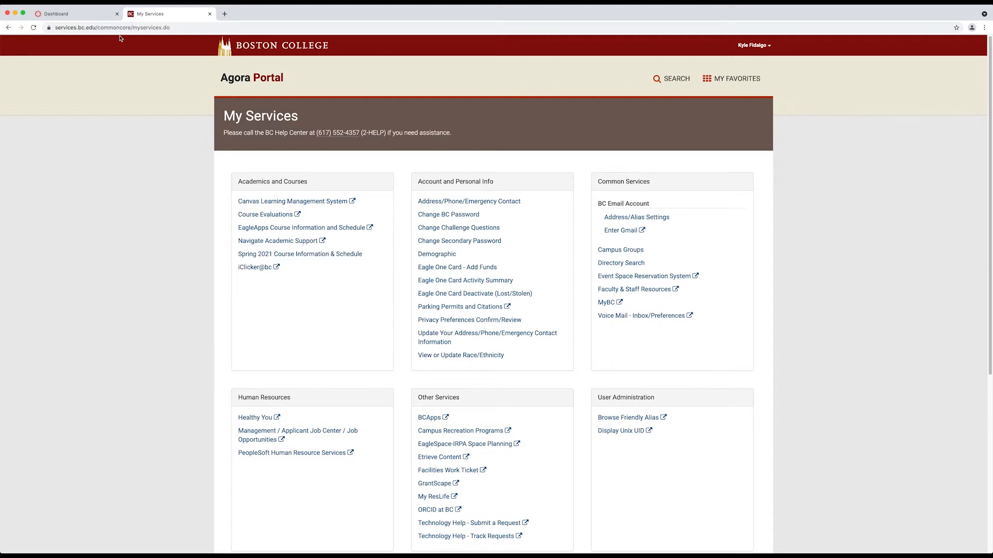
left_click(209, 14)
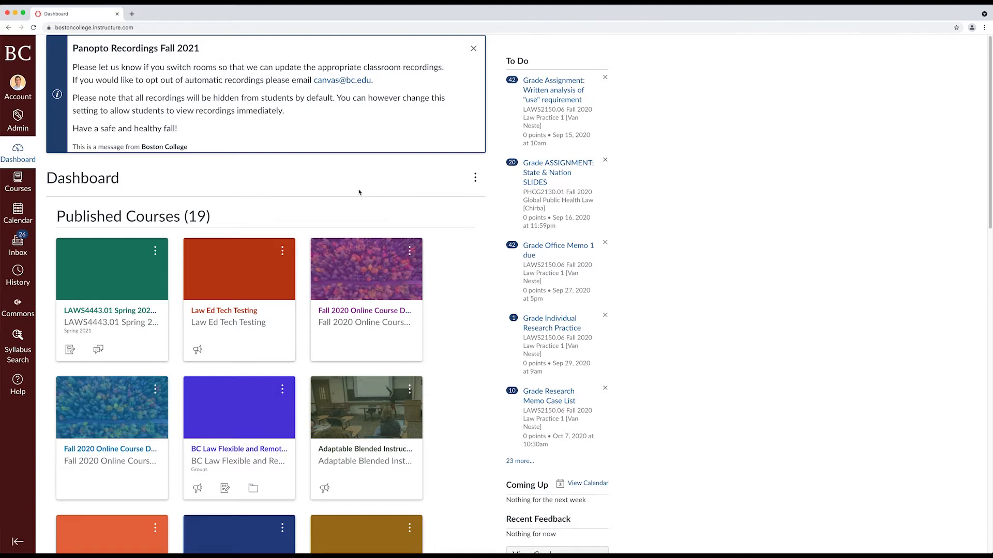
scroll(446, 243, "down", 6)
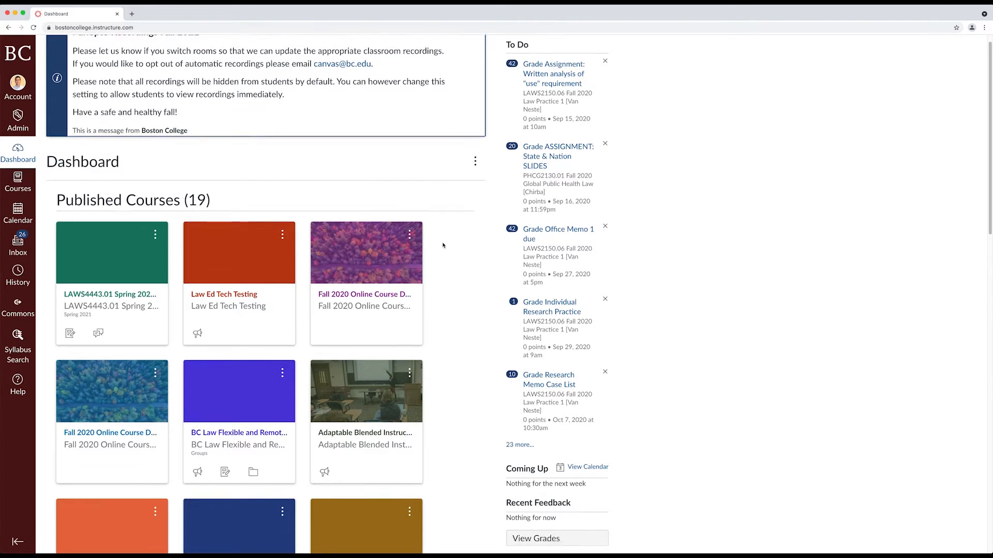
scroll(444, 244, "up", 6)
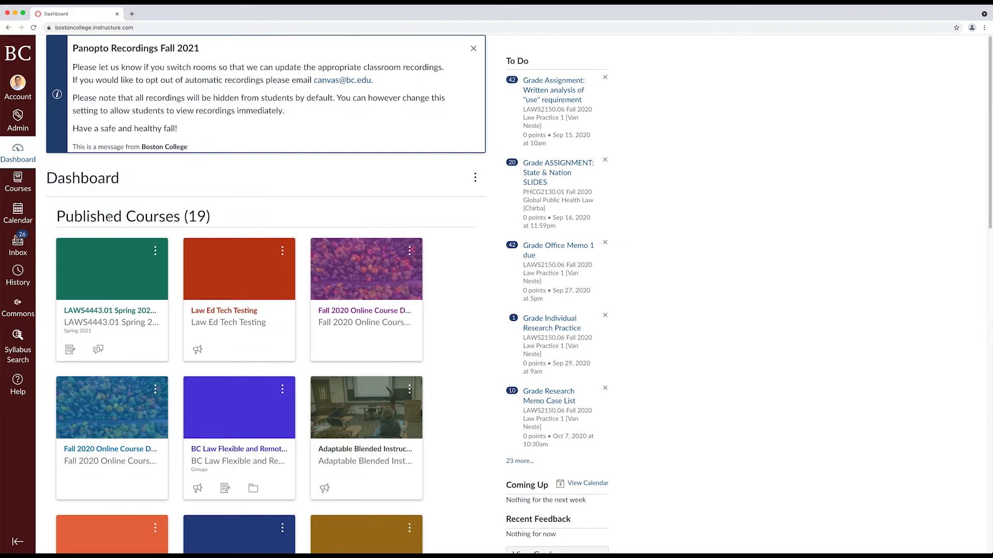
scroll(990, 138, "down", 5)
scroll(964, 458, "down", 7)
scroll(962, 476, "down", 4)
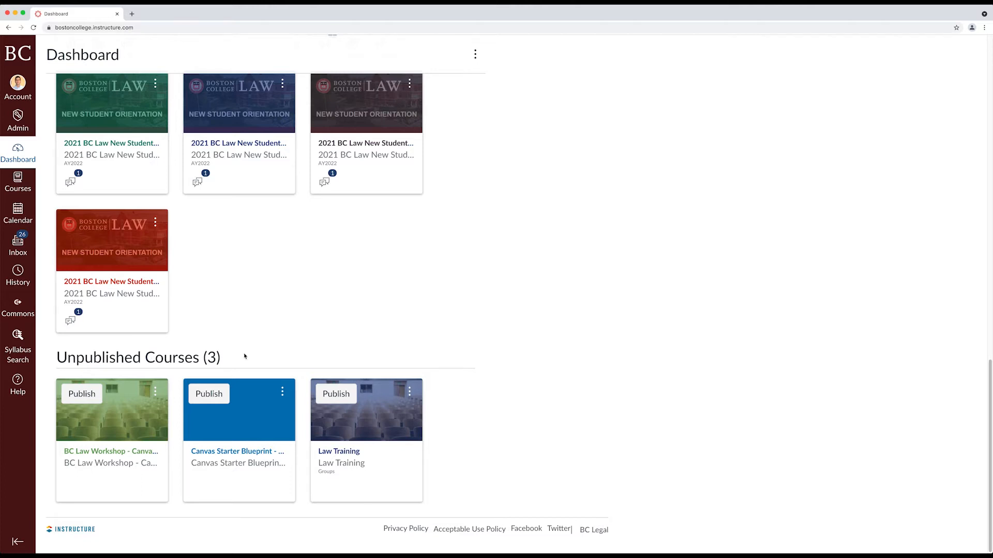
left_click(80, 393)
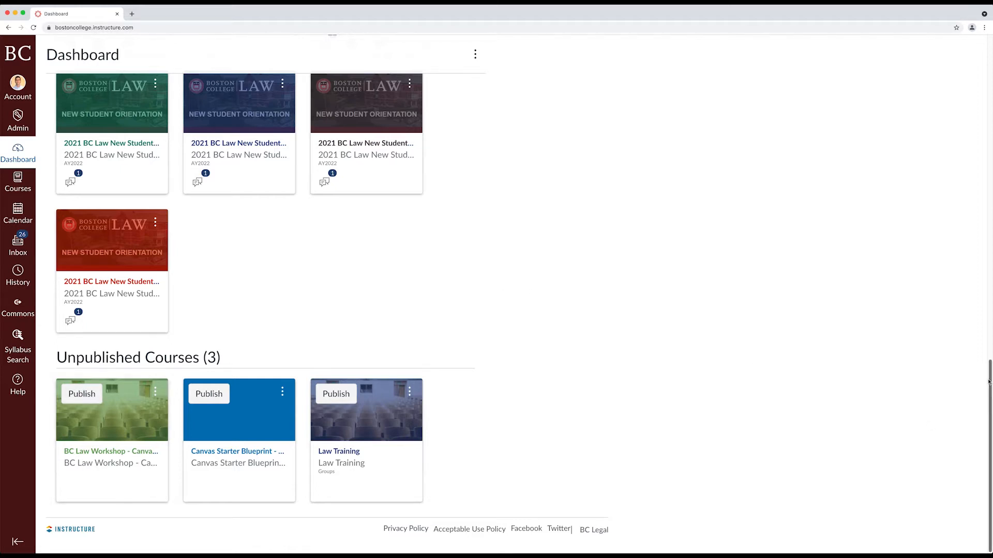
scroll(988, 383, "up", 10)
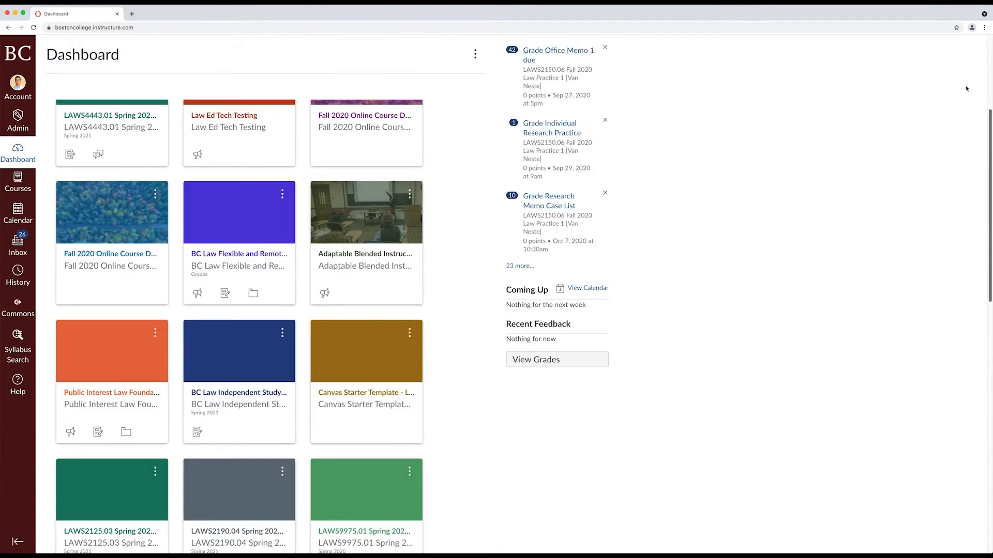
scroll(966, 88, "up", 3)
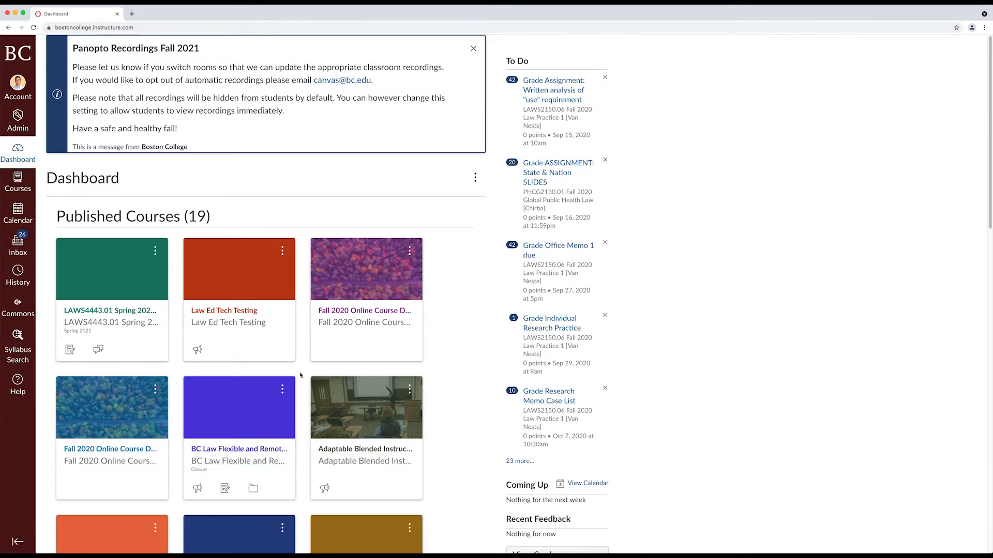
Drag the Prison Hearing Clinic card up beside the Fall 2020 Online Course card
scroll(301, 376, "down", 10)
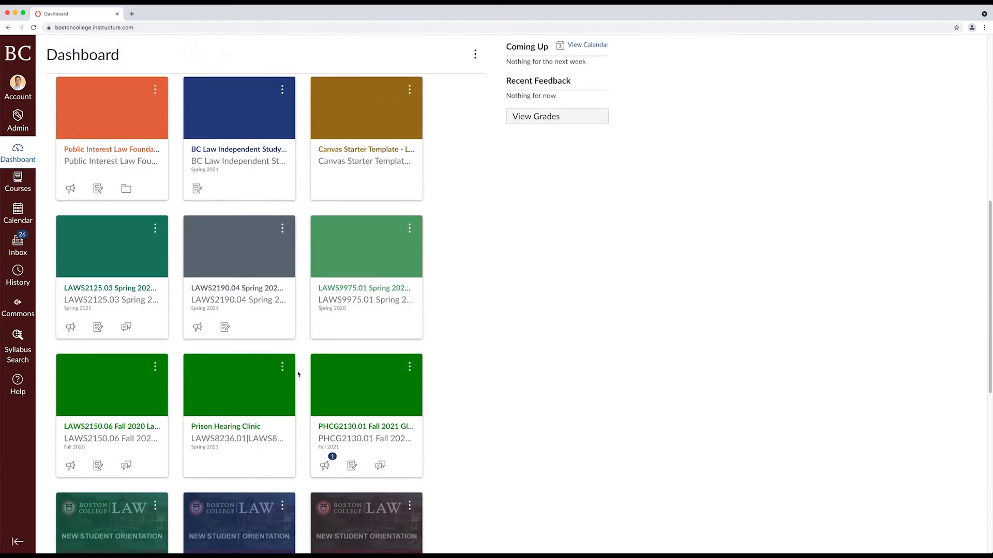
scroll(298, 374, "down", 5)
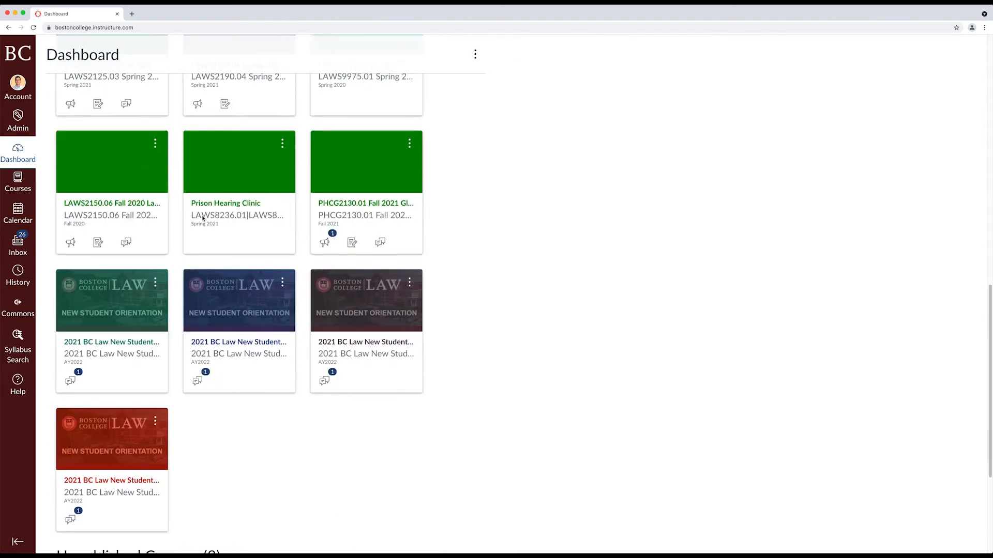
left_click_drag(242, 184, 235, 204)
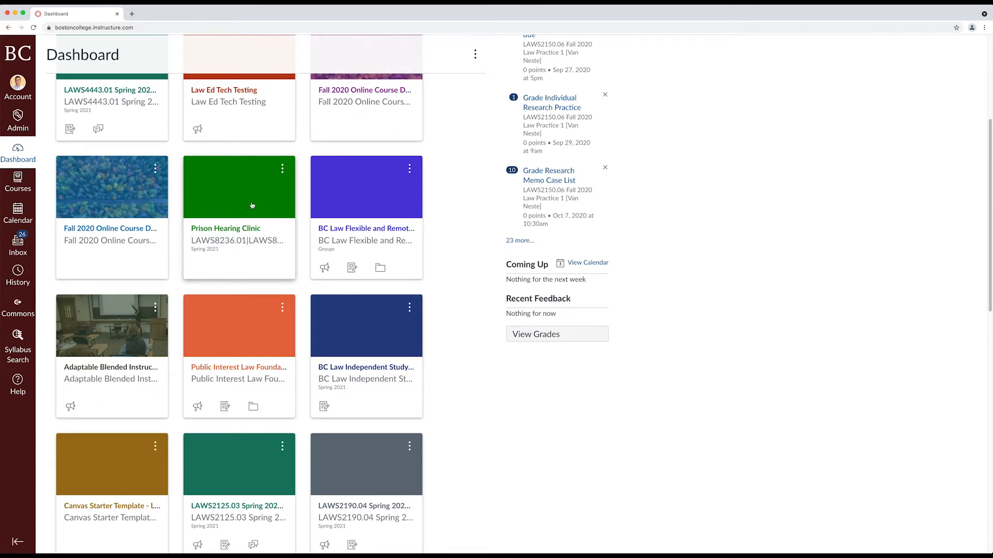
Move the Public Interest course card to the top of the dashboard
left_click(283, 309)
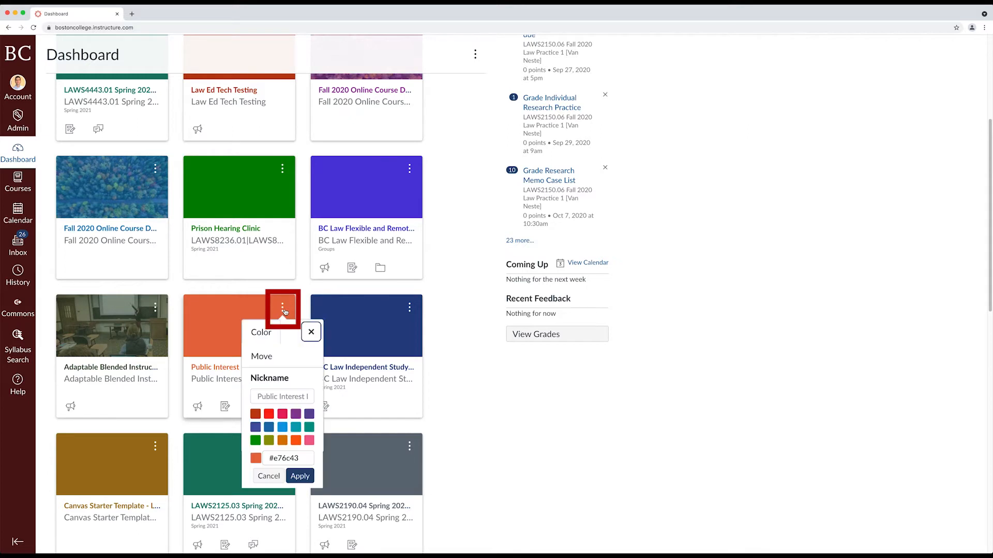
left_click(267, 357)
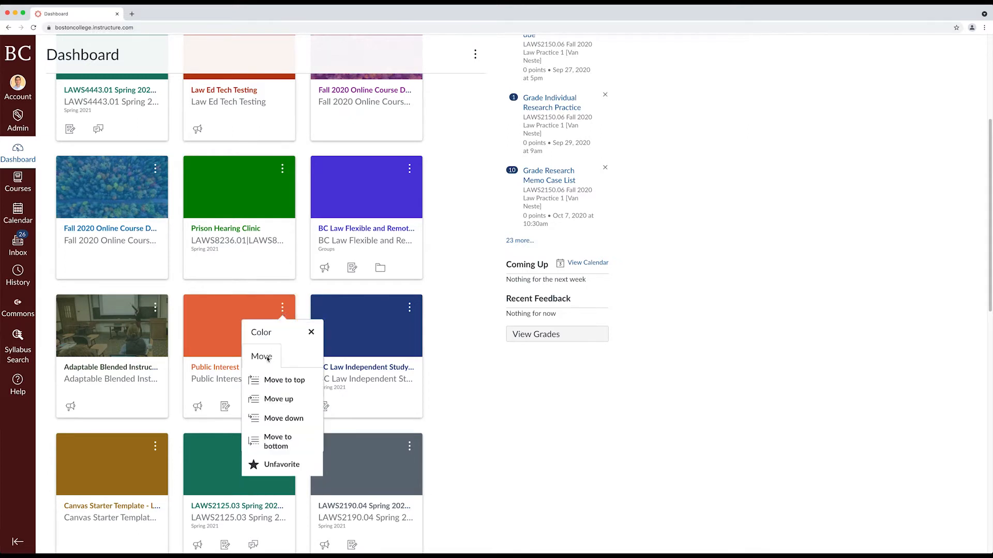
left_click(290, 380)
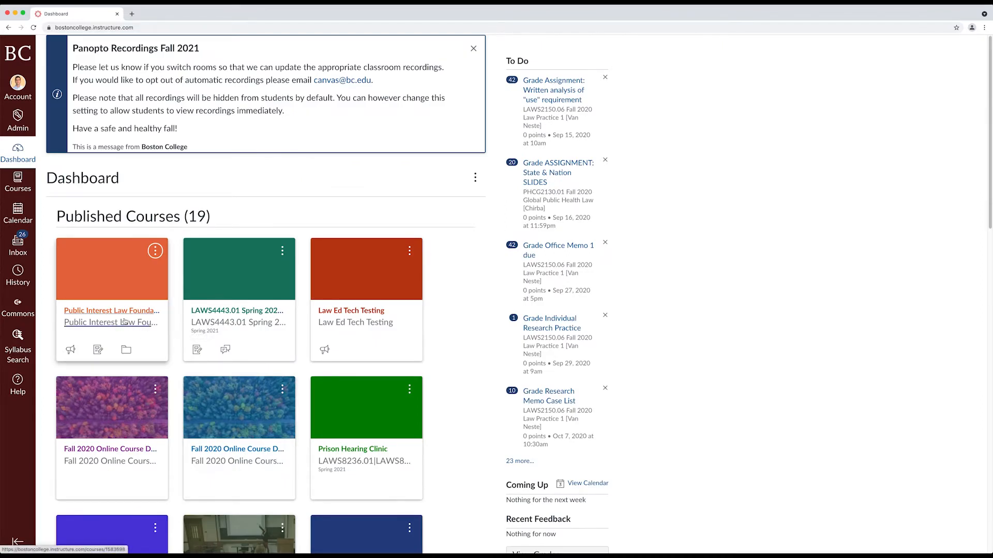
Colour the Public Interest card purple (#8F3E97)
left_click(156, 252)
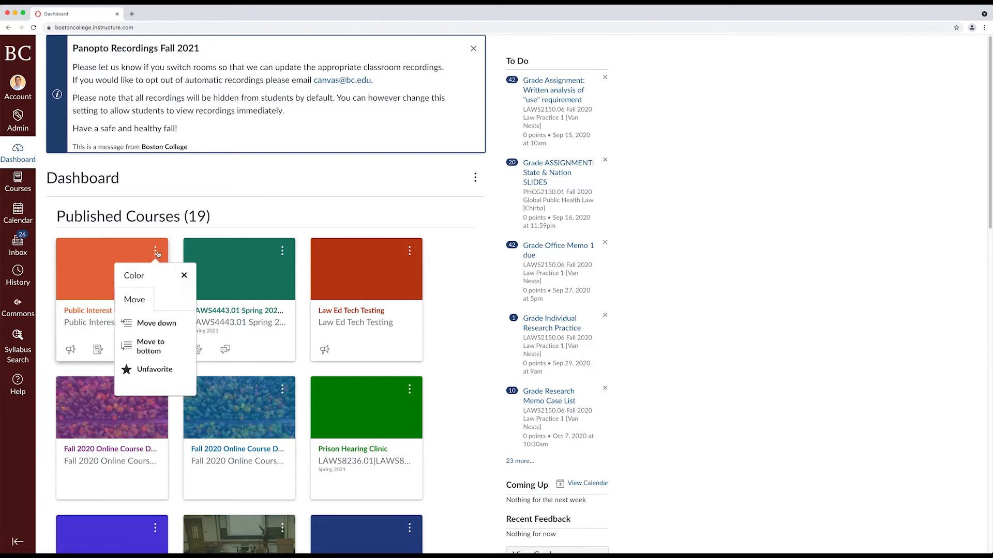
left_click(133, 276)
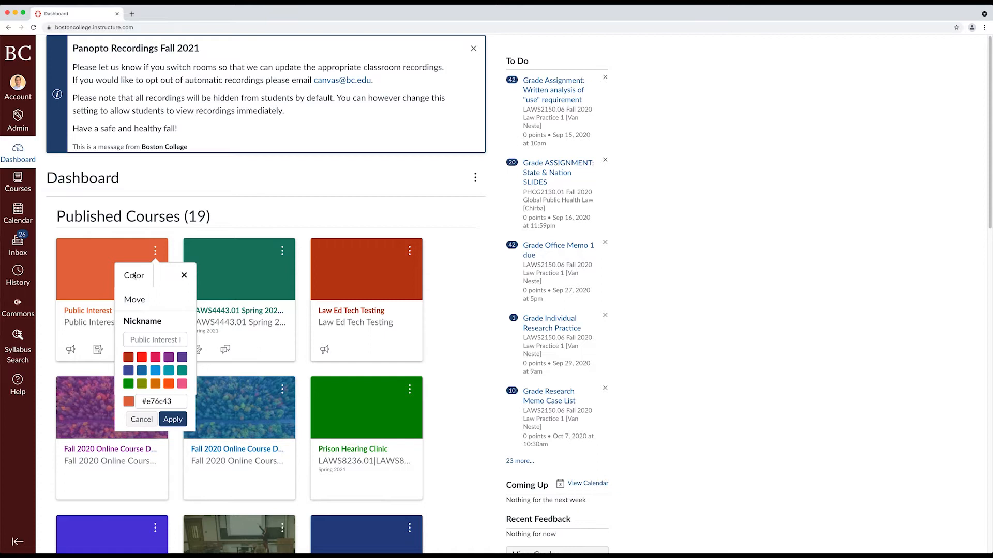
left_click(169, 357)
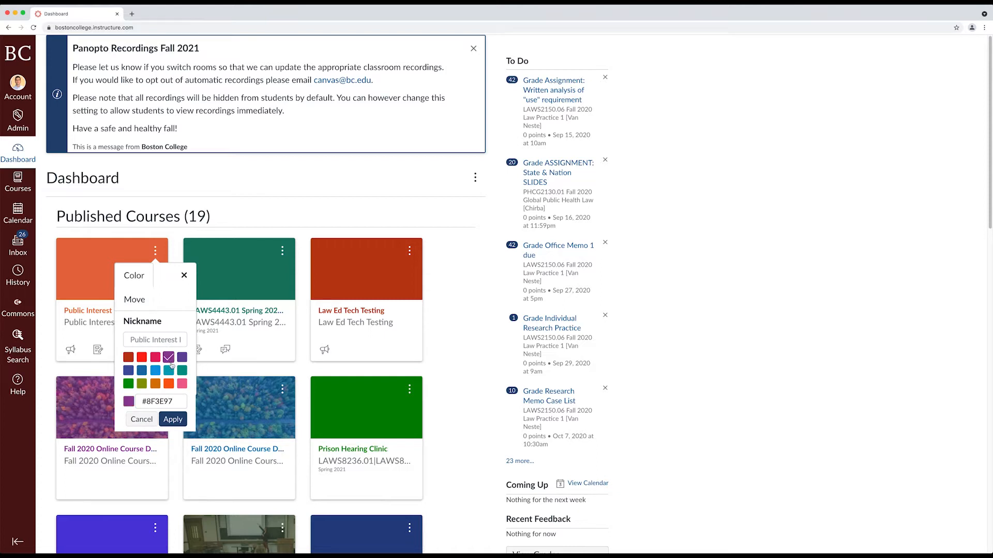
left_click(173, 419)
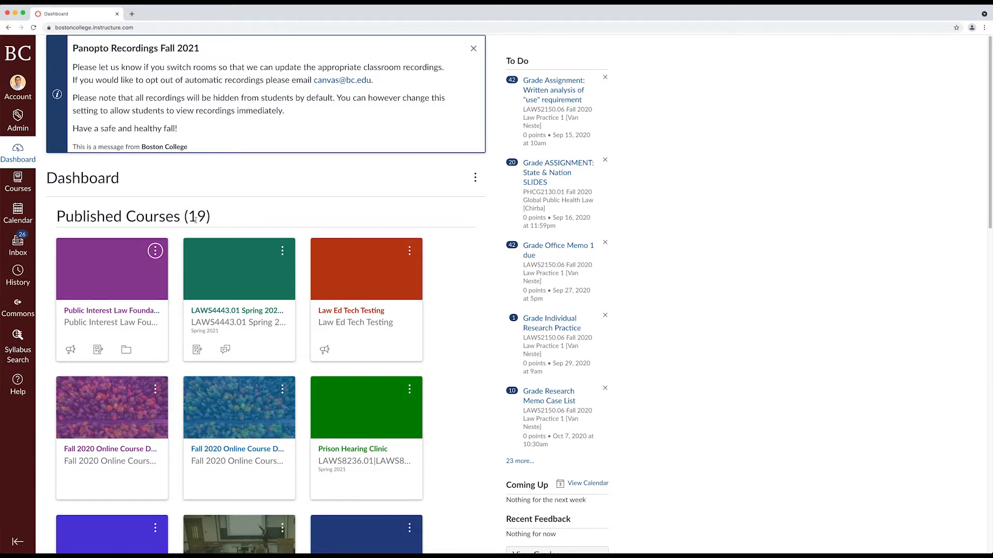
Open the All Courses page from the Courses tray in the global navigation
left_click(16, 185)
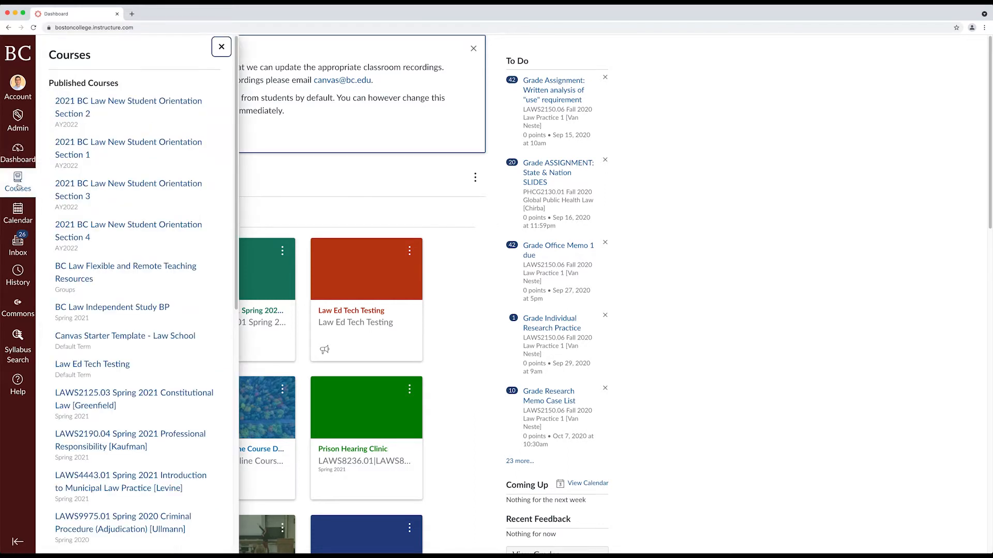
scroll(112, 309, "down", 7)
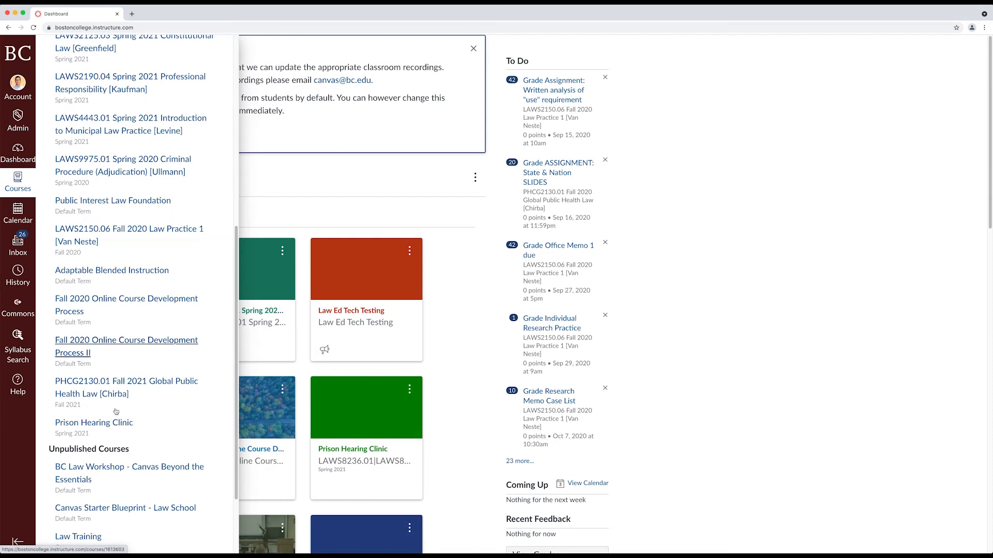
scroll(99, 357, "down", 2)
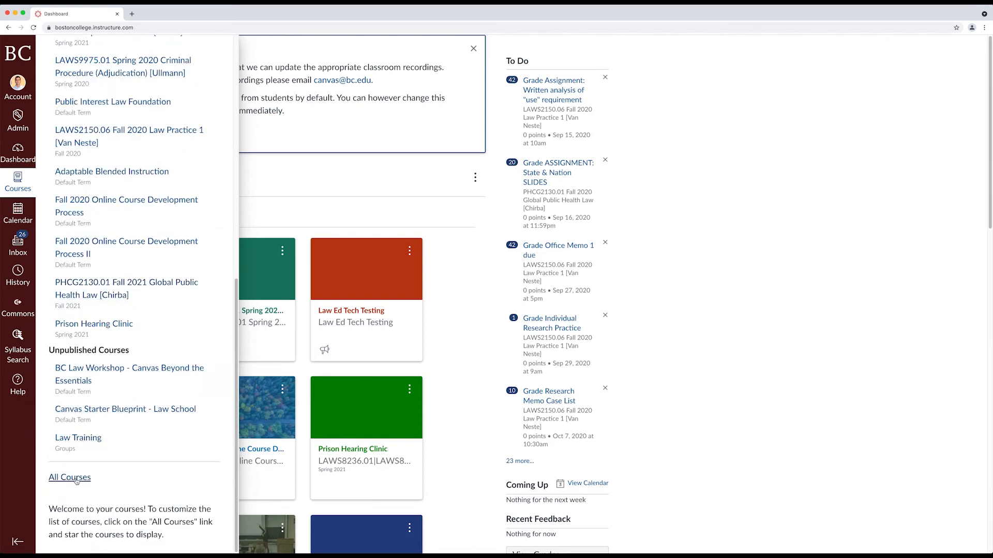
left_click(72, 480)
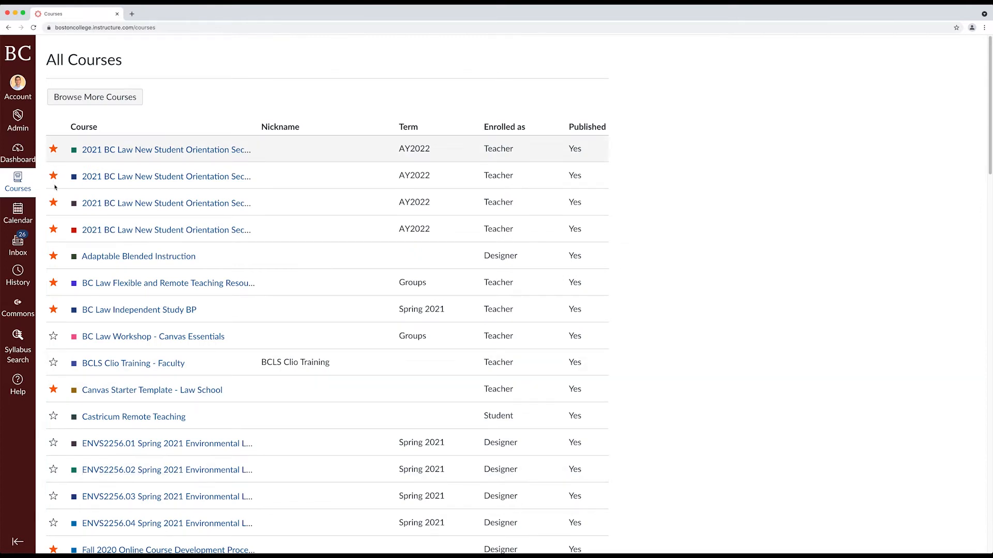
Unfavourite the four orientation courses in the All Courses list
left_click(54, 229)
left_click(53, 202)
left_click(53, 176)
left_click(54, 150)
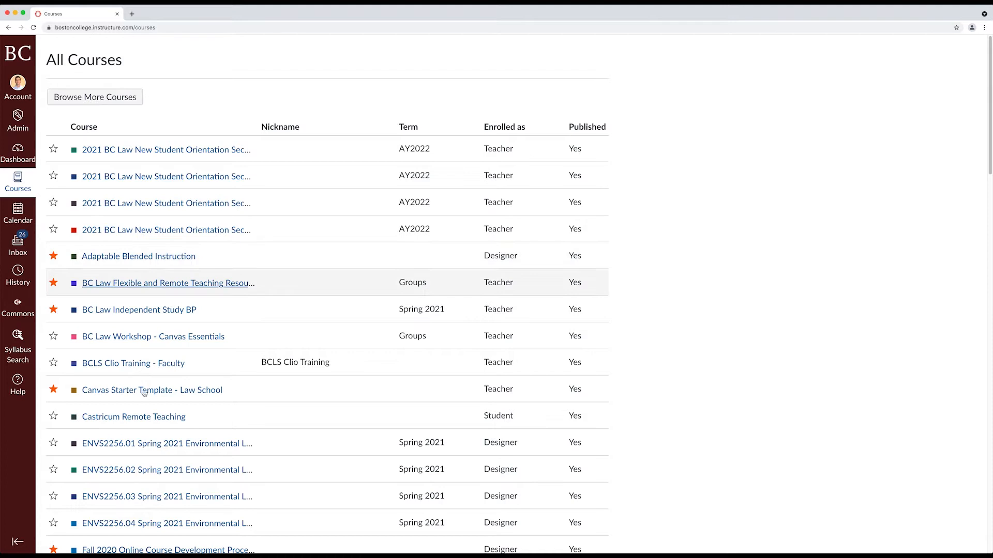
Review the All Courses list, then return to the Dashboard
scroll(150, 395, "down", 5)
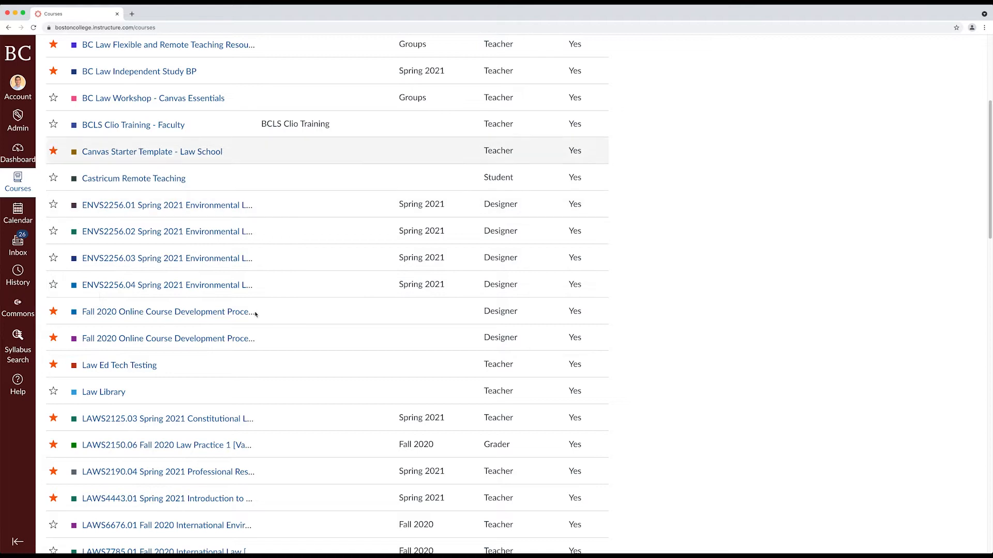
scroll(252, 317, "up", 5)
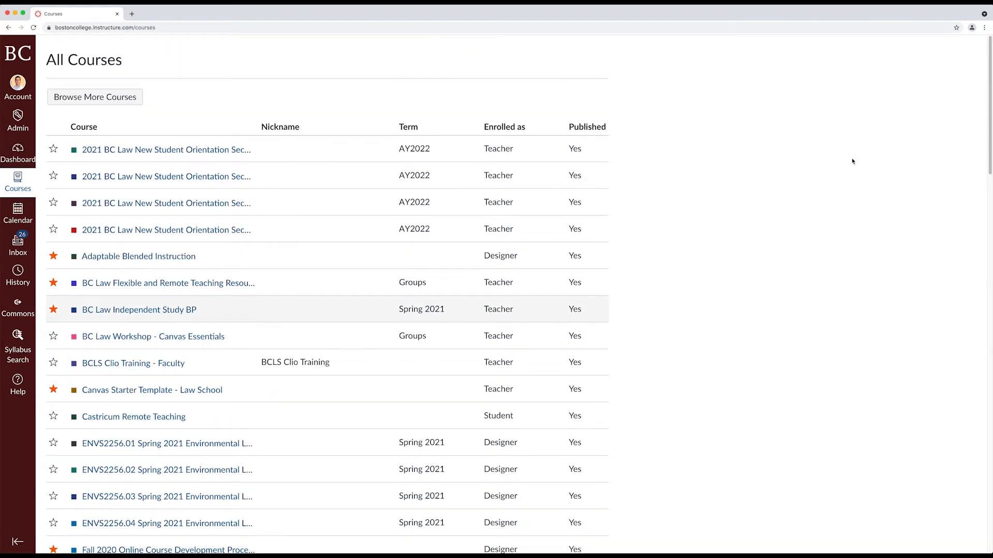
scroll(958, 409, "down", 6)
scroll(958, 409, "down", 15)
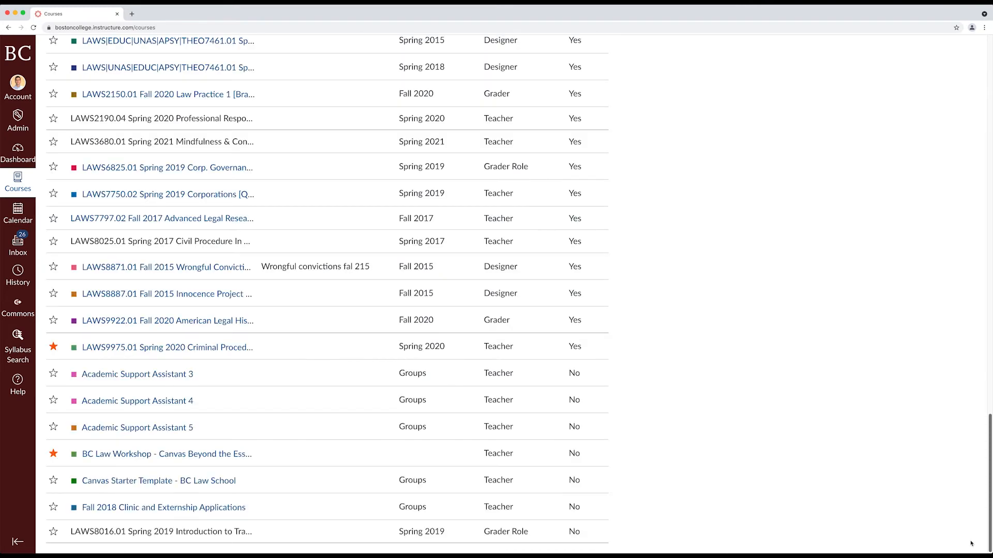
scroll(974, 143, "up", 1)
scroll(971, 45, "up", 15)
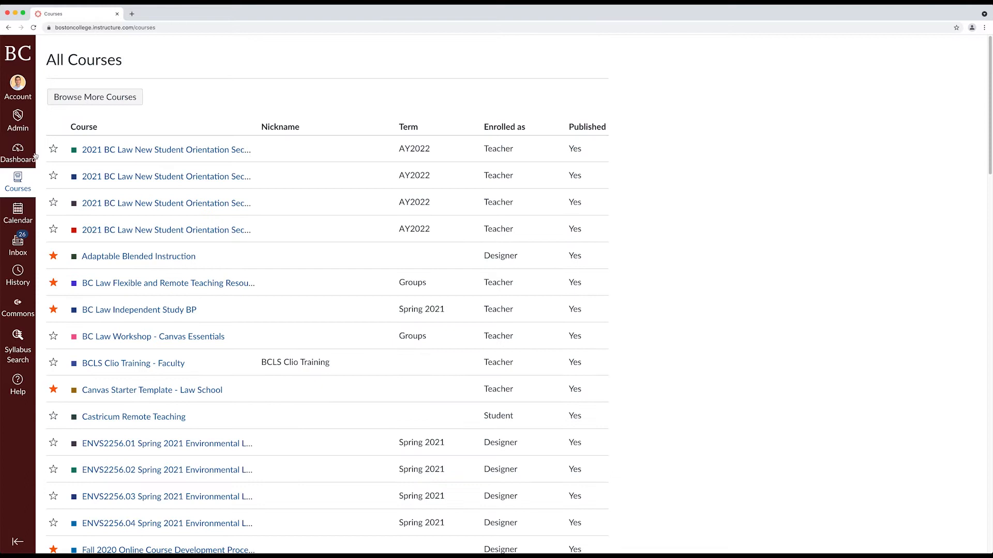
left_click(19, 157)
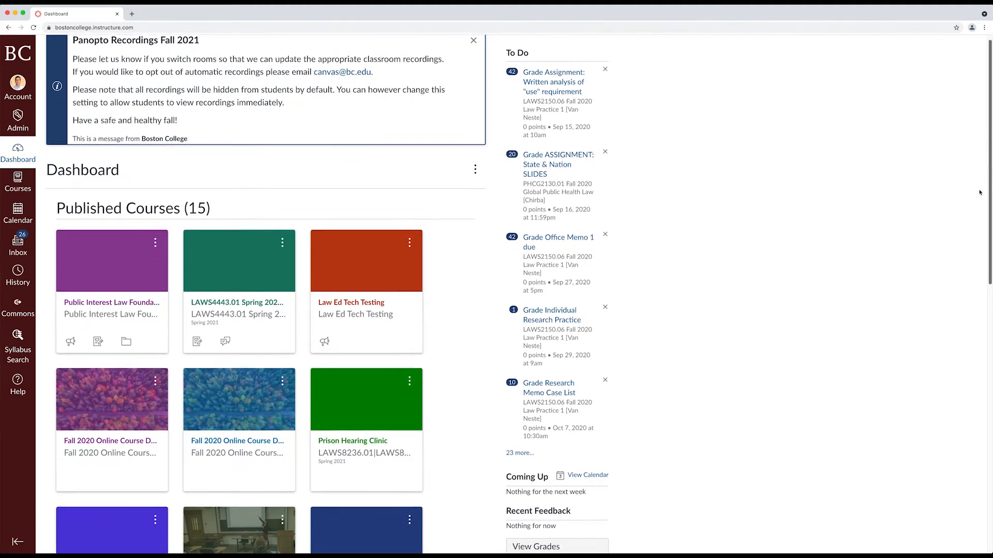
Review the Dashboard's unpublished courses, then open the Law Ed Tech Testing course
scroll(969, 290, "down", 5)
scroll(966, 305, "down", 4)
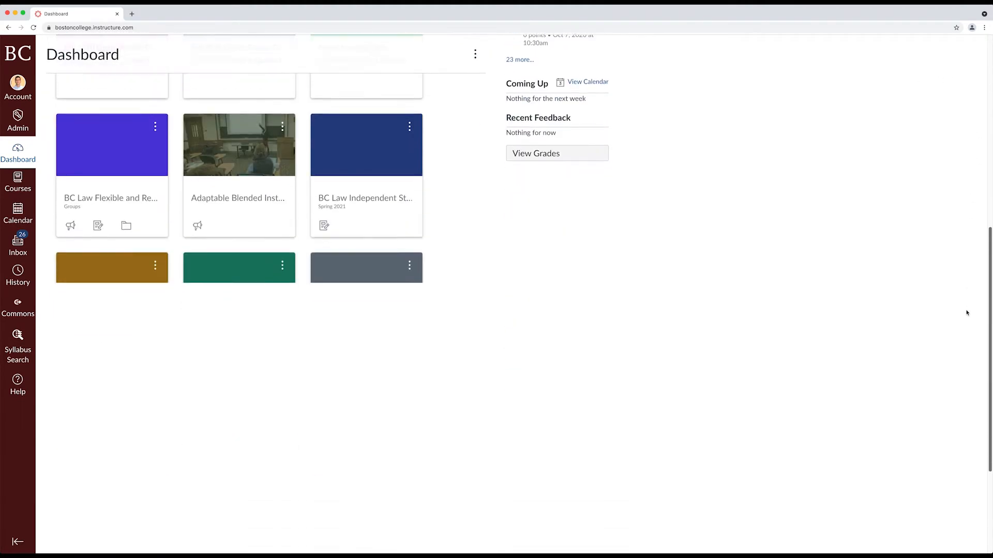
scroll(980, 208, "up", 7)
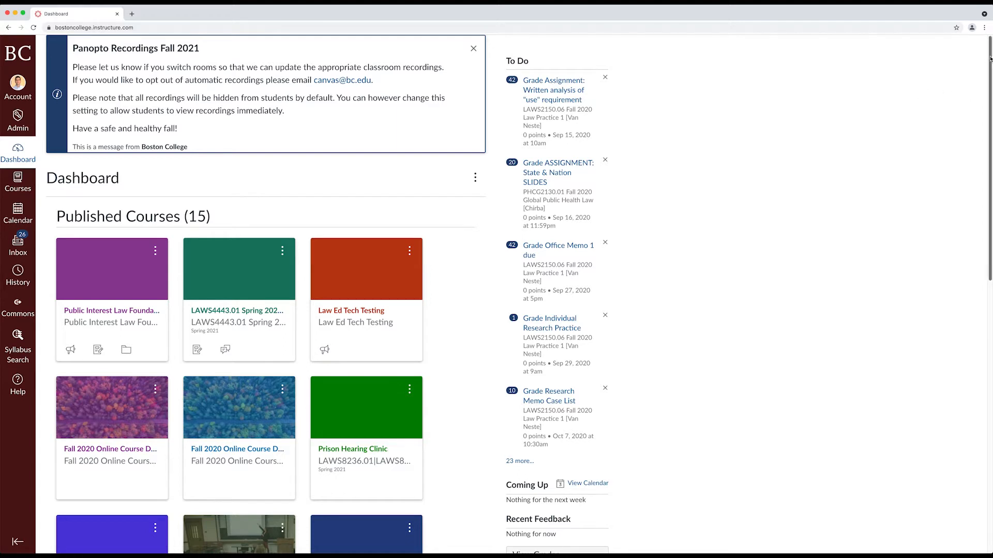
left_click_drag(990, 58, 987, 70)
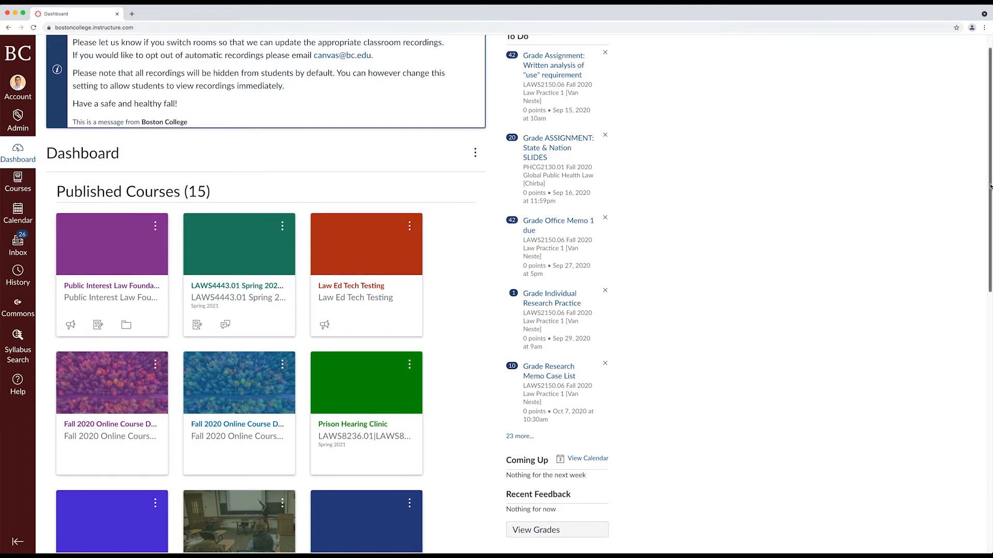
scroll(987, 341, "down", 3)
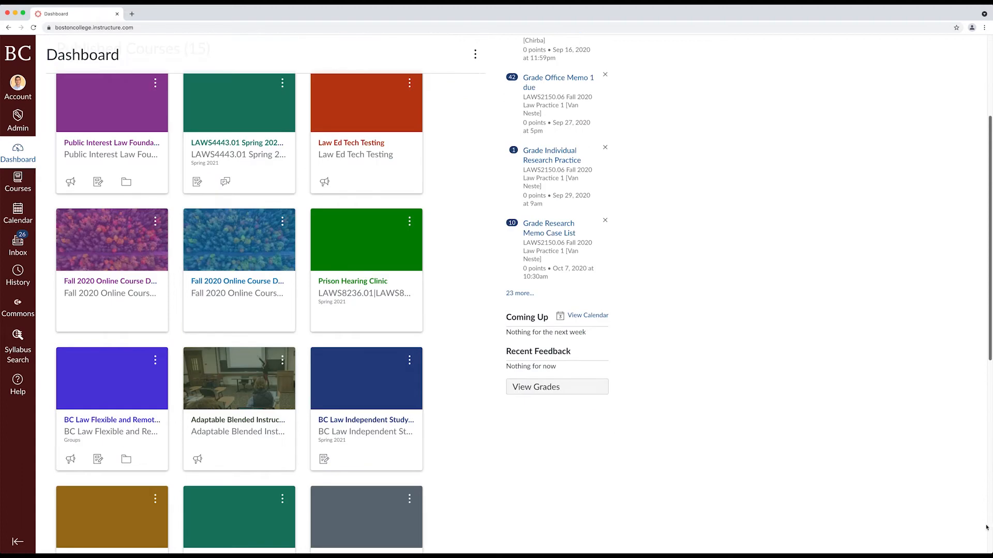
scroll(985, 526, "down", 8)
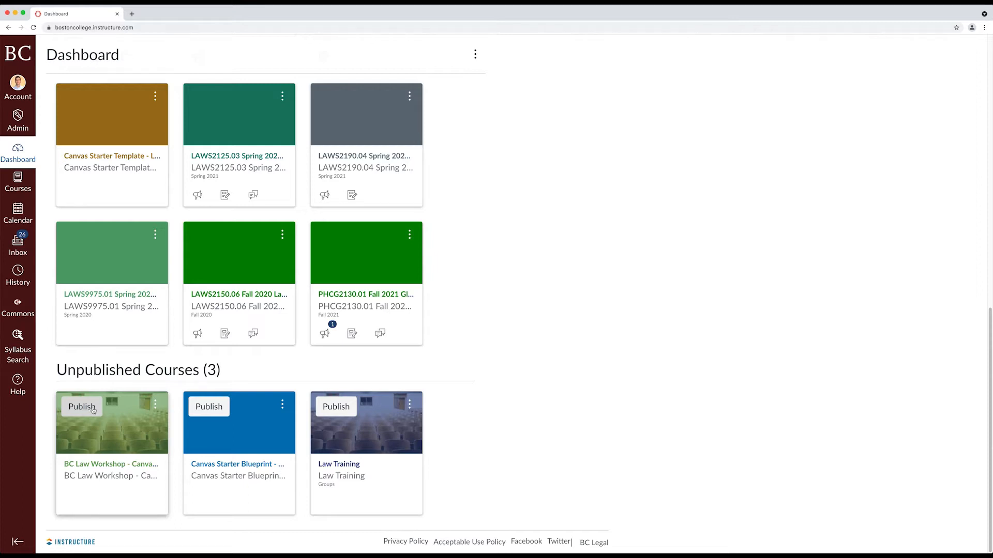
left_click(29, 187)
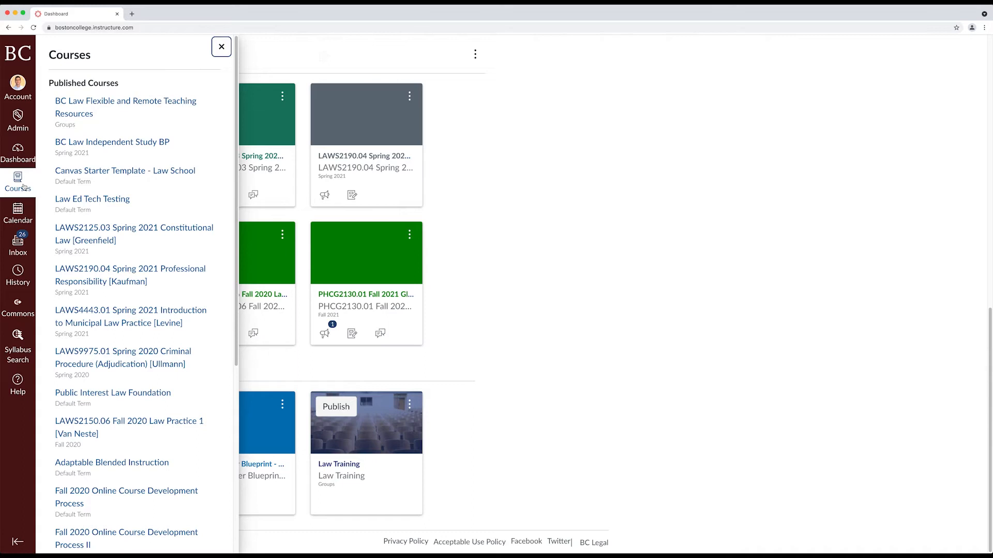
left_click(98, 200)
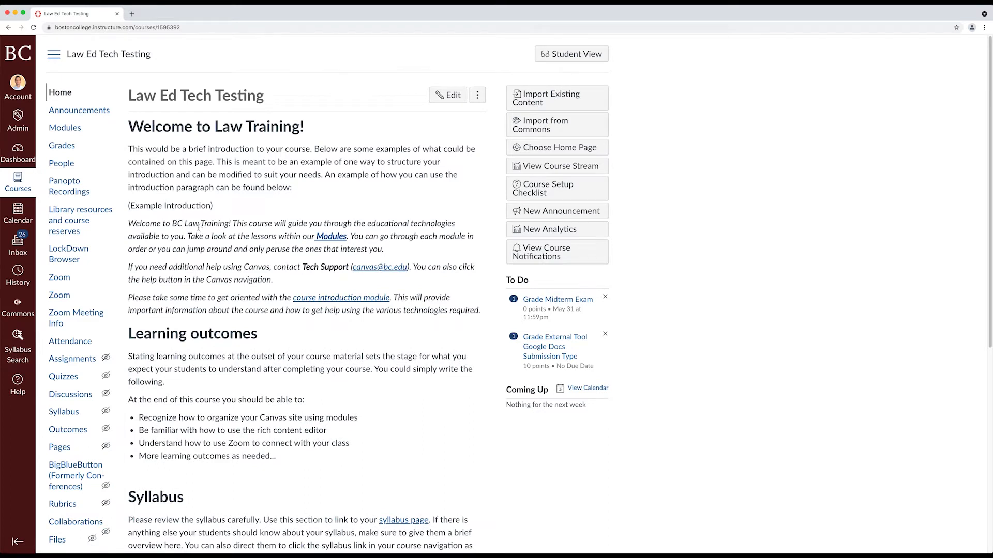
Show the Law Ed Tech Testing People roster with its four students and one teacher
left_click(61, 163)
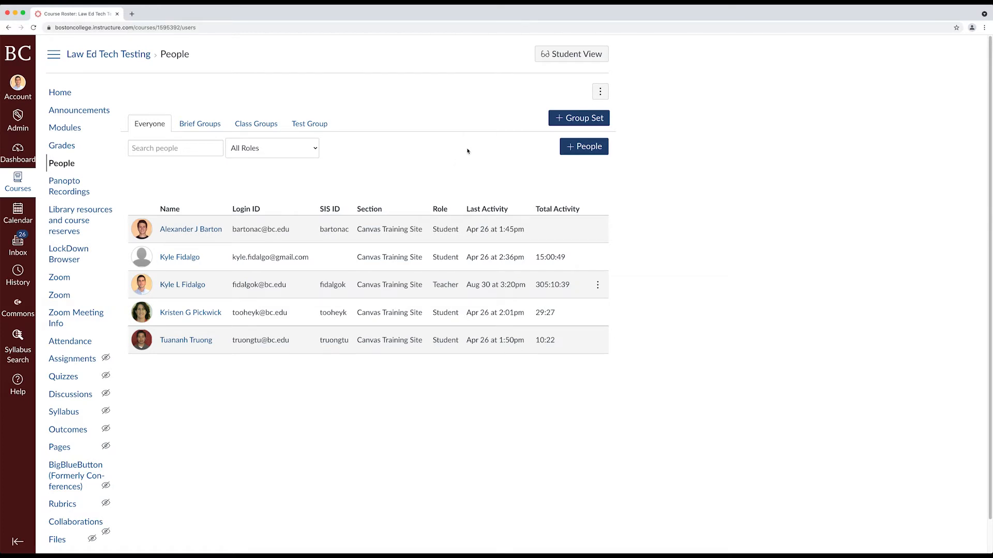
Start adding a Teacher with + People and focus the Email Addresses box
left_click(588, 148)
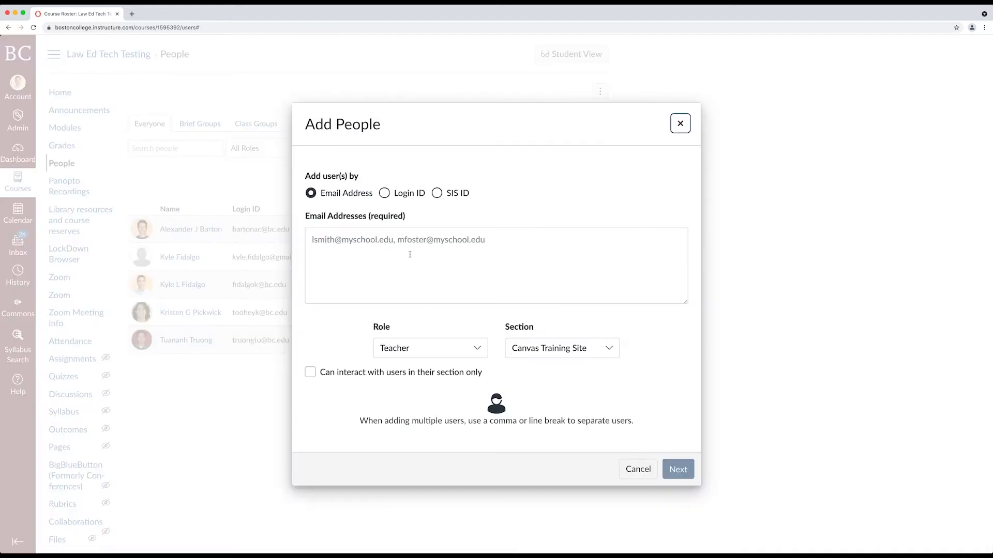
left_click(381, 258)
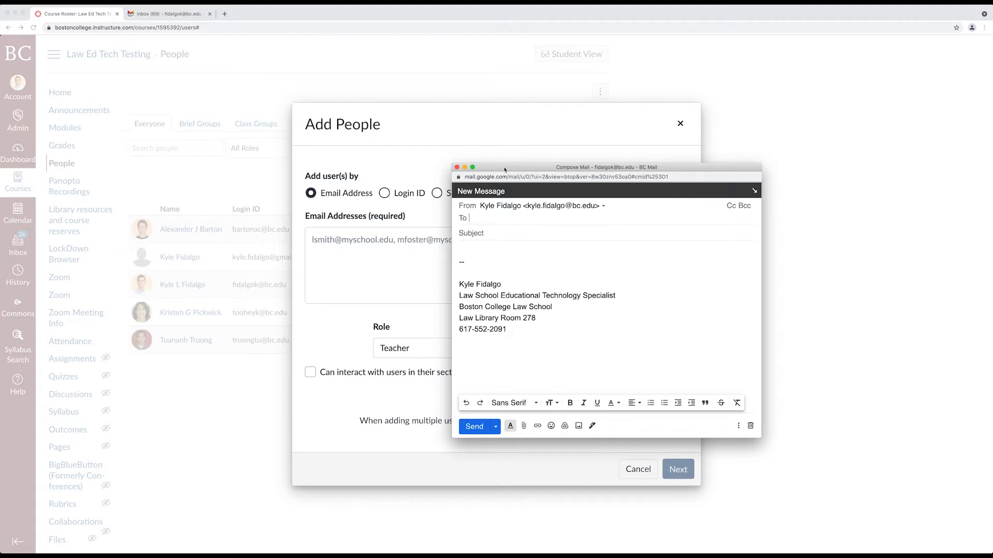
Look up the colleague in a Gmail draft and copy their email address
type("wayne d")
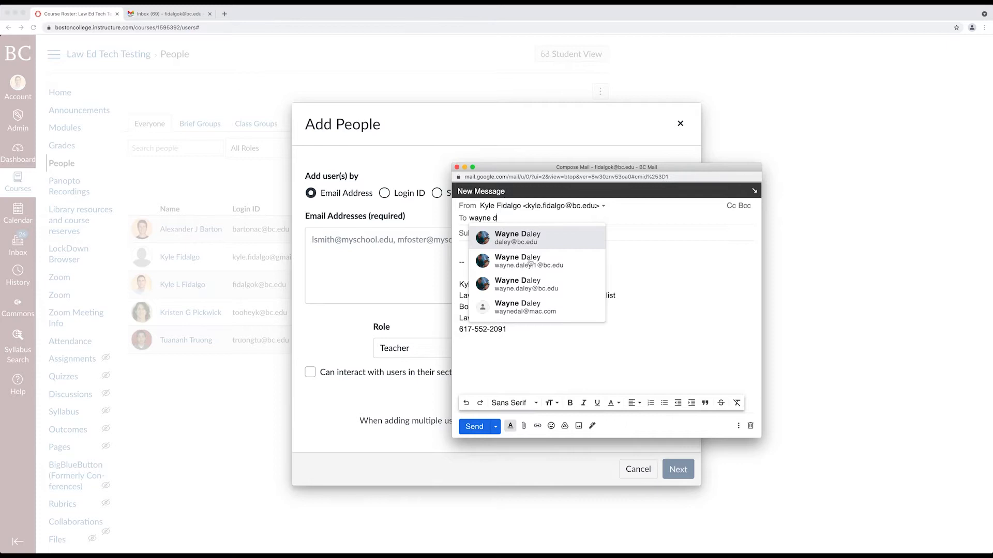
left_click(505, 246)
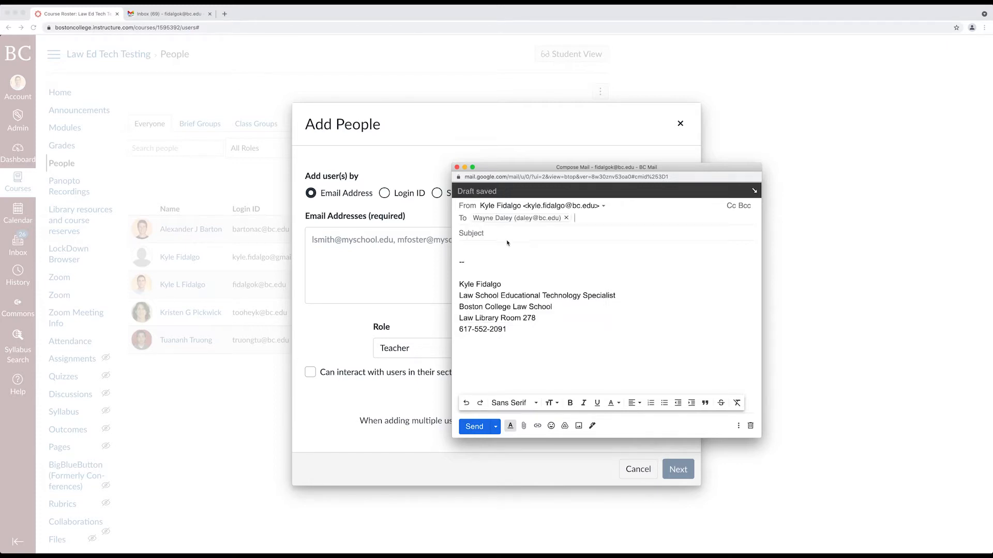
mouse_move(499, 220)
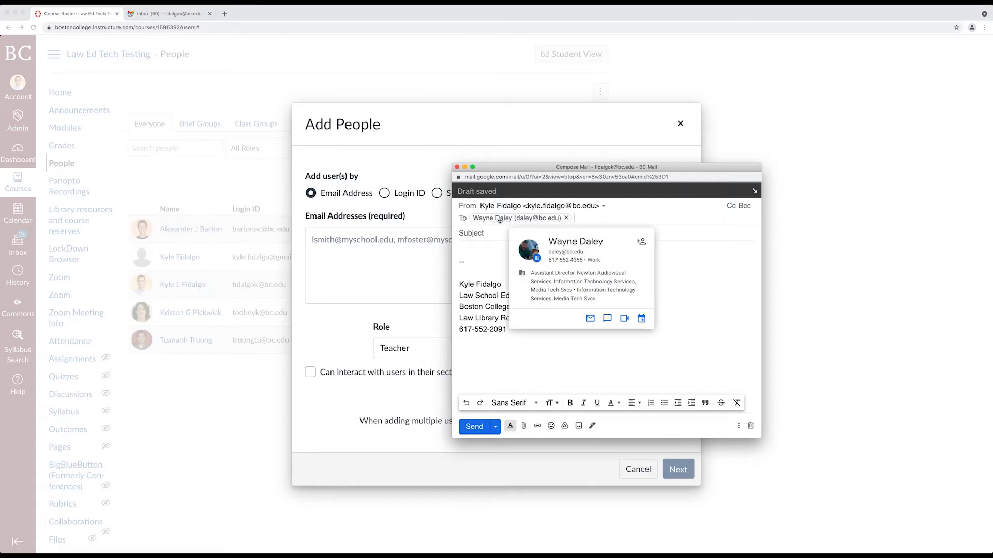
right_click(561, 253)
key("super+c")
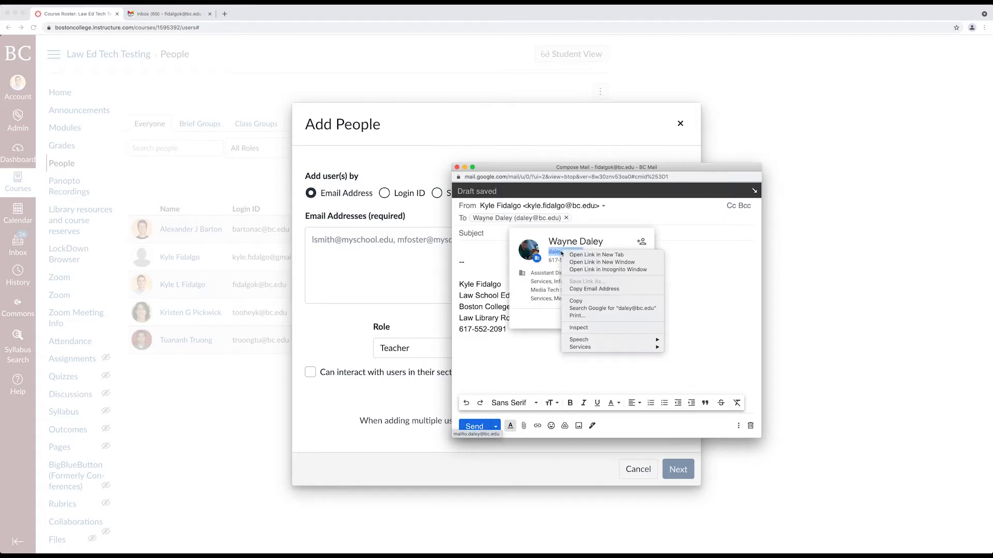
left_click(595, 291)
left_click(607, 220)
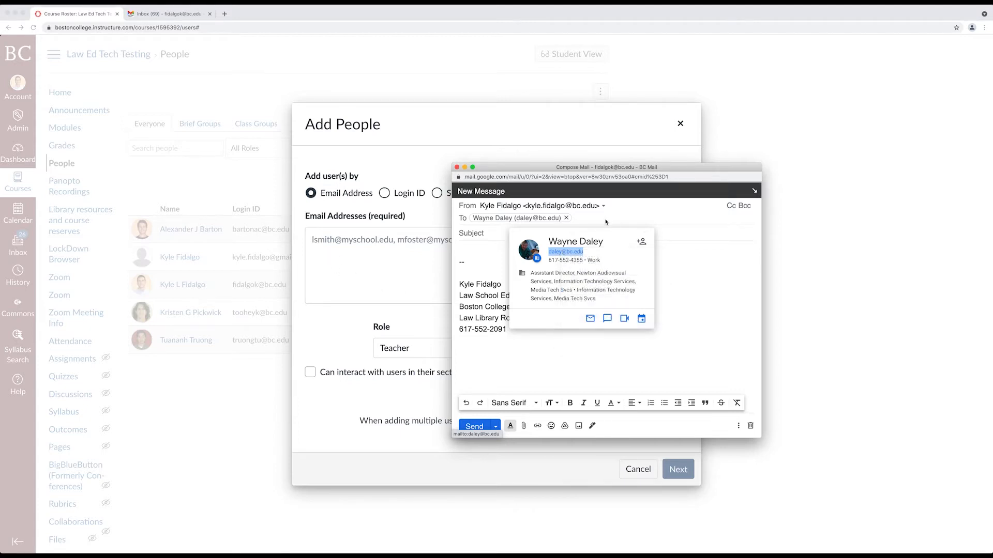
left_click(482, 233)
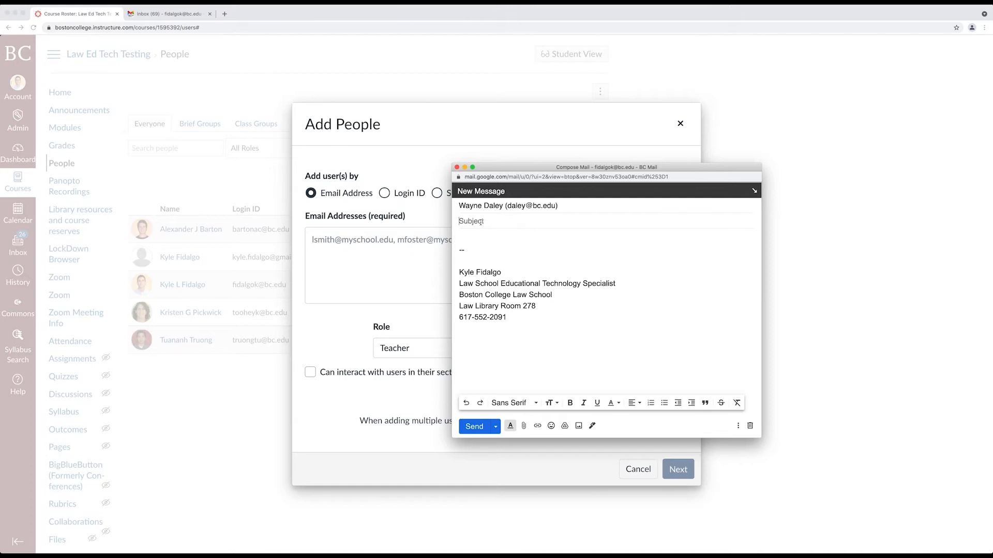
Remove the recipient, close the Gmail draft, and return to the Email Addresses field
left_click(567, 207)
left_click(566, 219)
left_click_drag(510, 169, 598, 136)
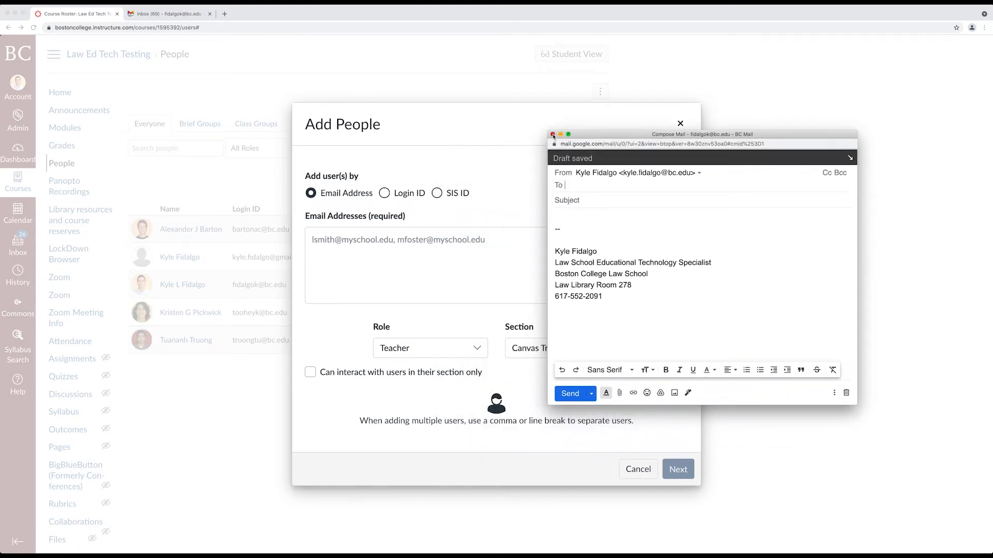
left_click(552, 135)
left_click(434, 243)
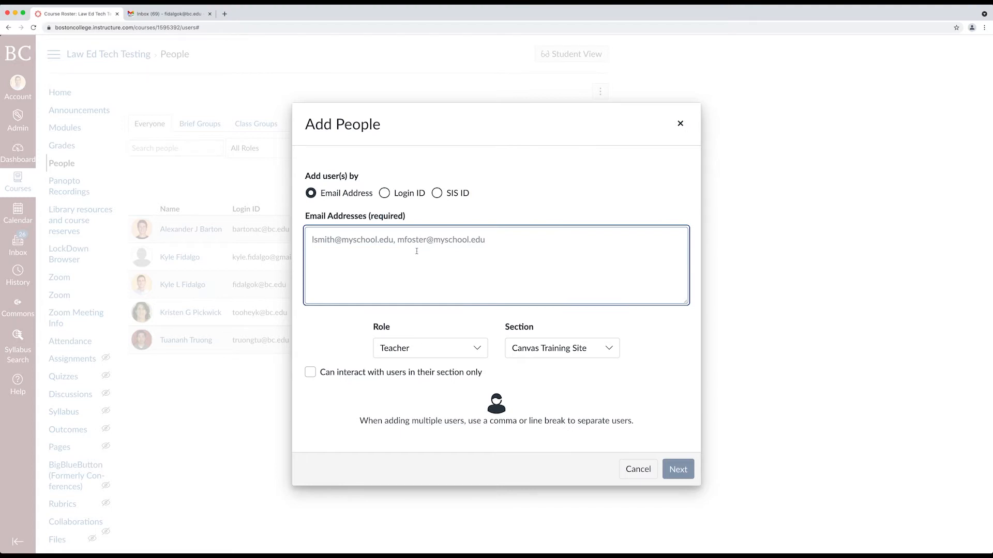
Paste the colleague's email into Email Addresses and check the Role dropdown
key("super+v")
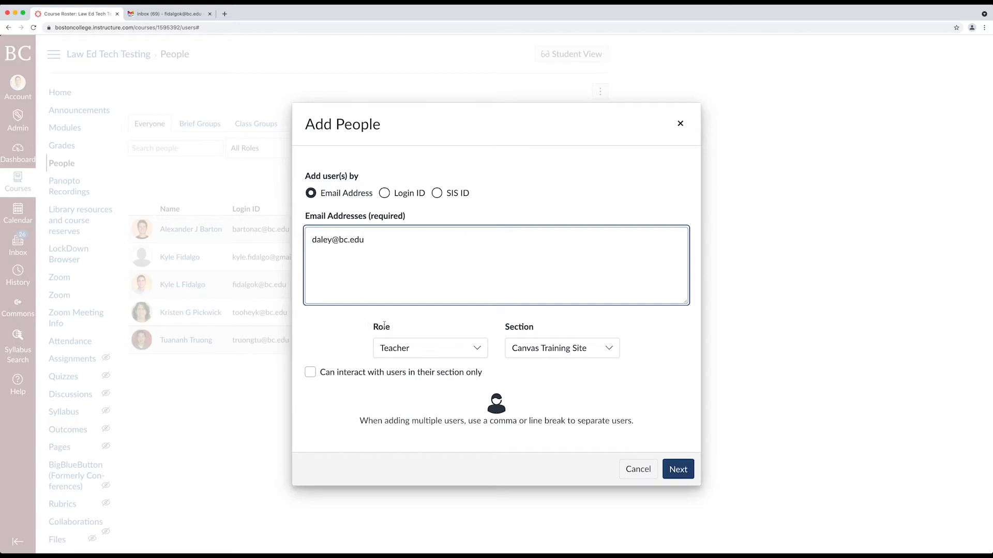
left_click(478, 350)
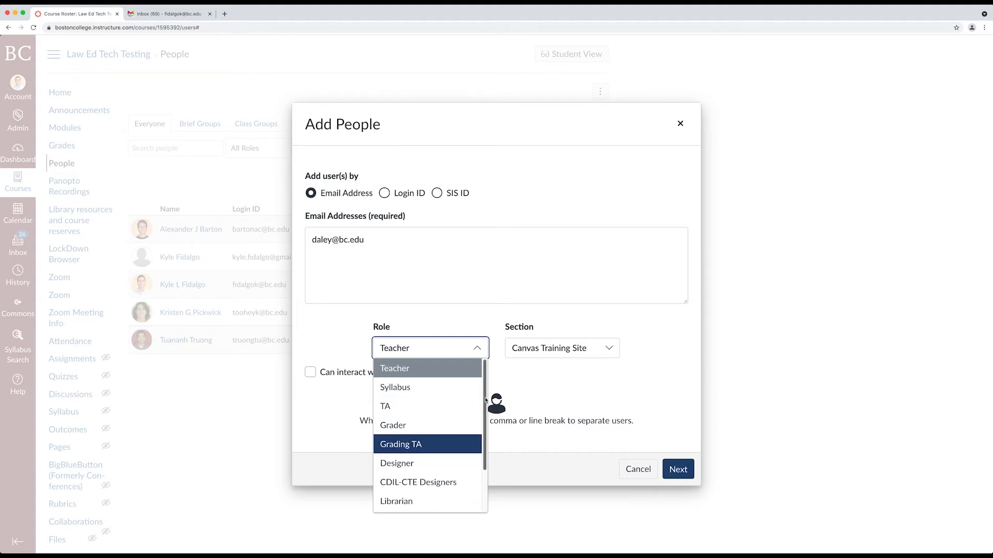
Review the Role options, keep the colleague as Teacher, and continue to the add confirmation
left_click_drag(485, 399, 485, 427)
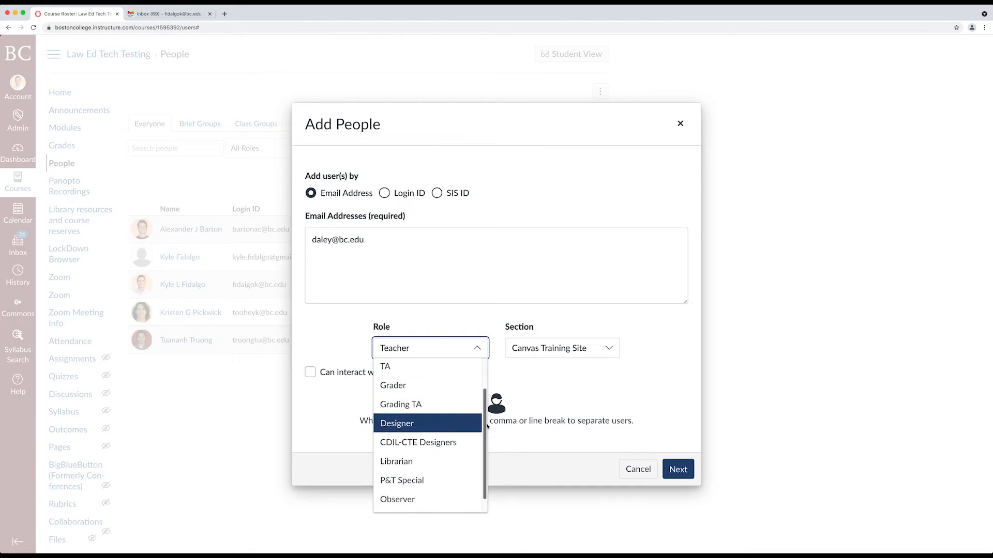
scroll(486, 399, "down", 1)
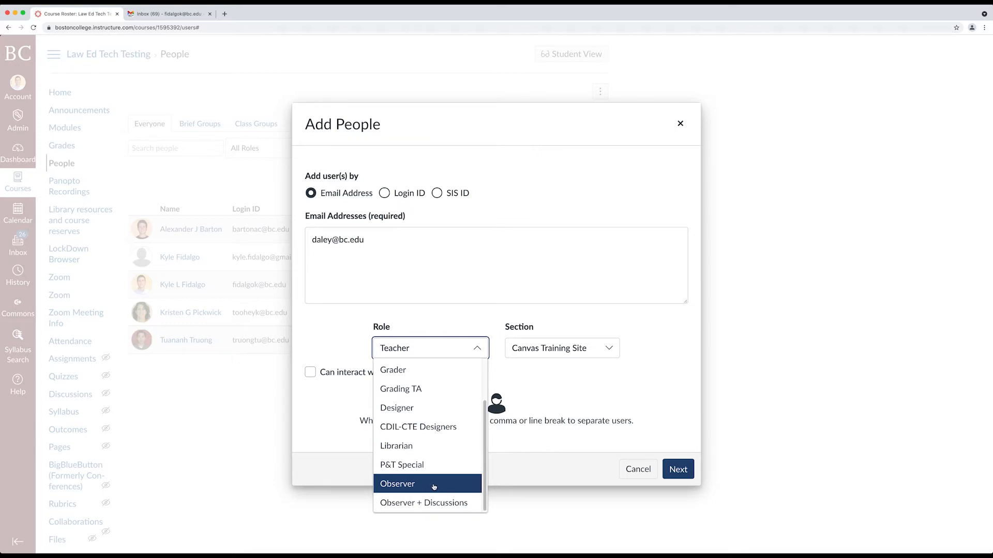
left_click(537, 474)
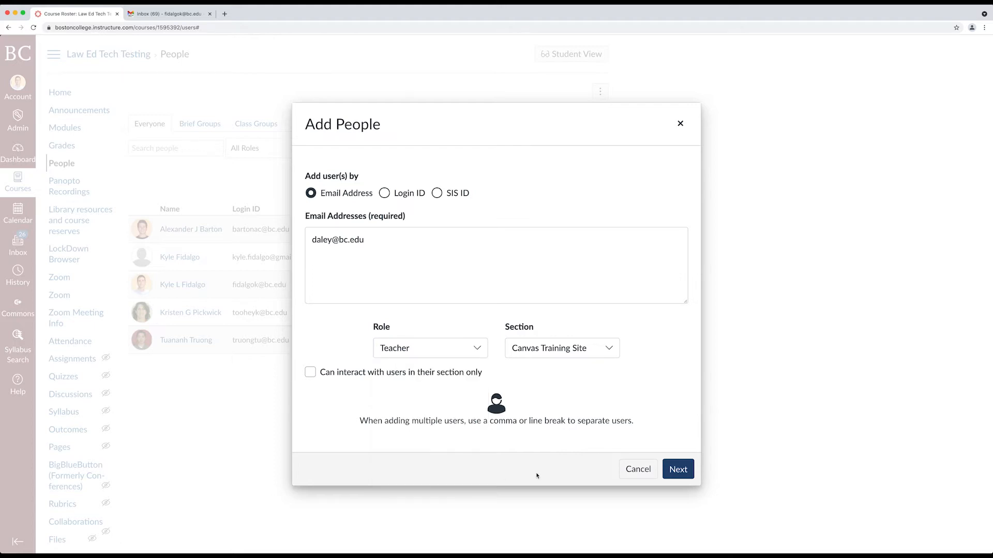
left_click(687, 469)
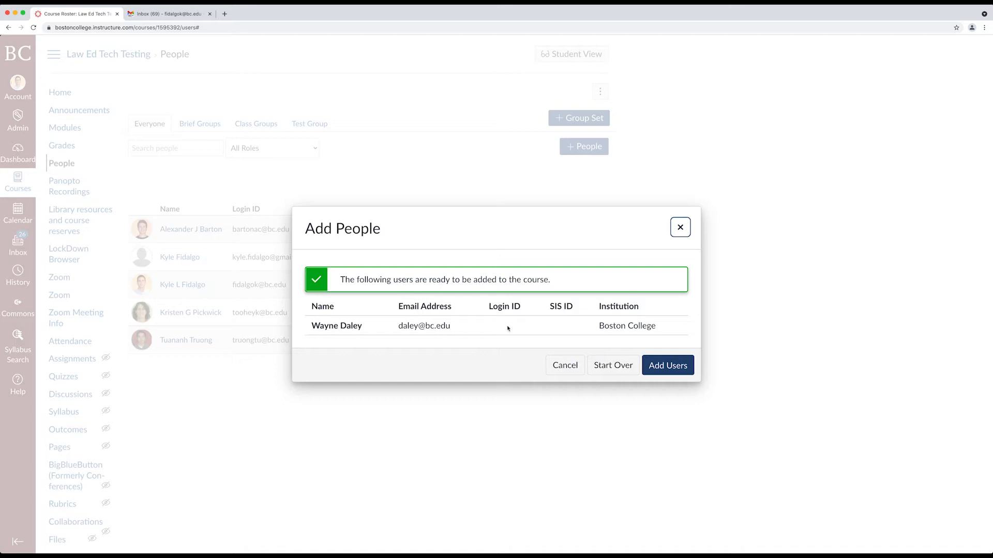
Cancel adding the colleague and open the LAWS8130.01 Advanced Legal Research course
left_click(682, 365)
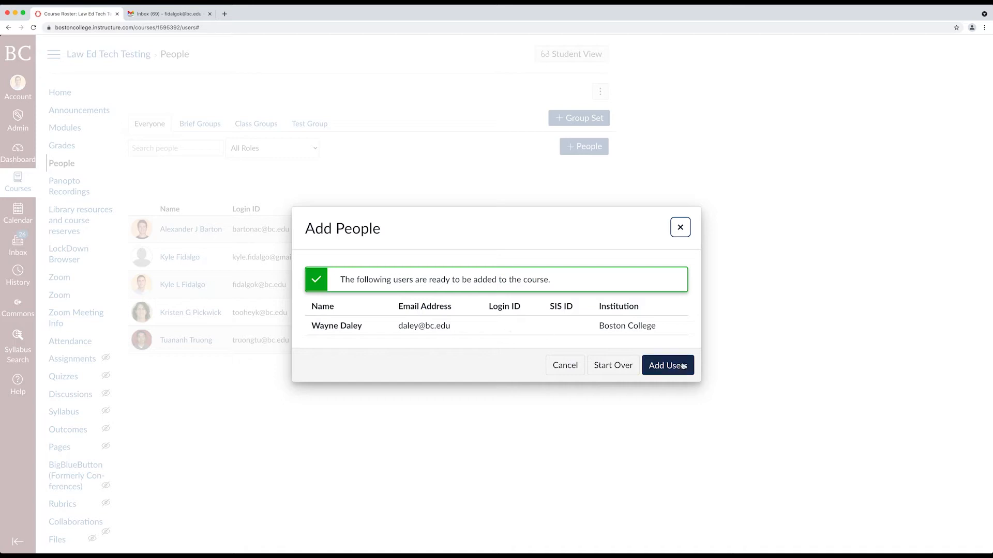
left_click(556, 364)
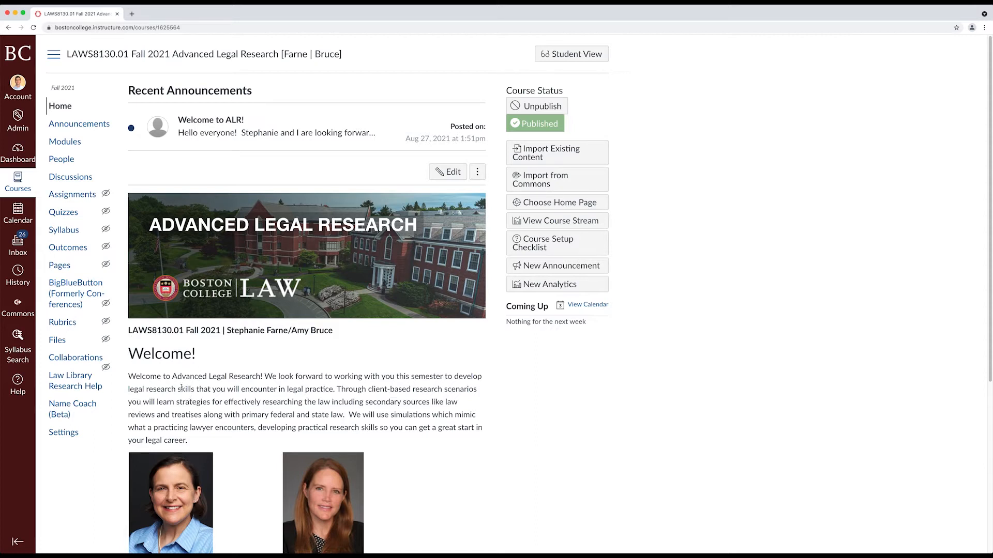
Open the Advanced Legal Research course's Law Library Research Help page
left_click(65, 380)
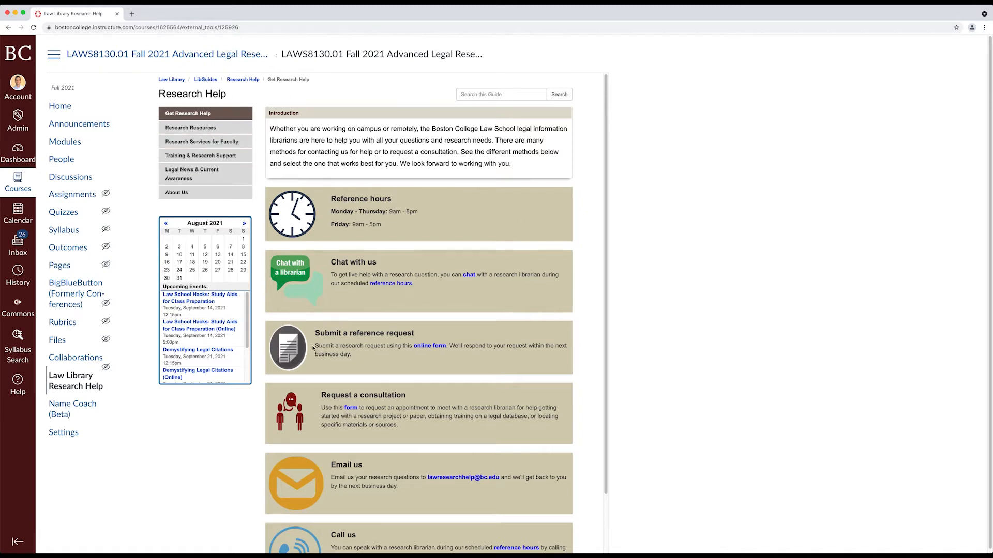
Browse the Research Help guide's Training & Research Support and About Us pages
left_click(208, 156)
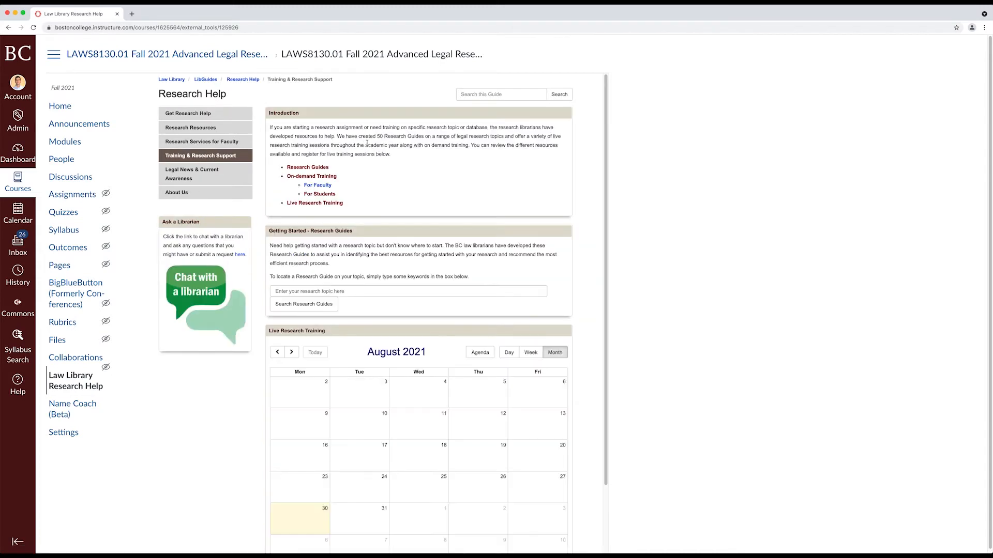
scroll(428, 178, "down", 3)
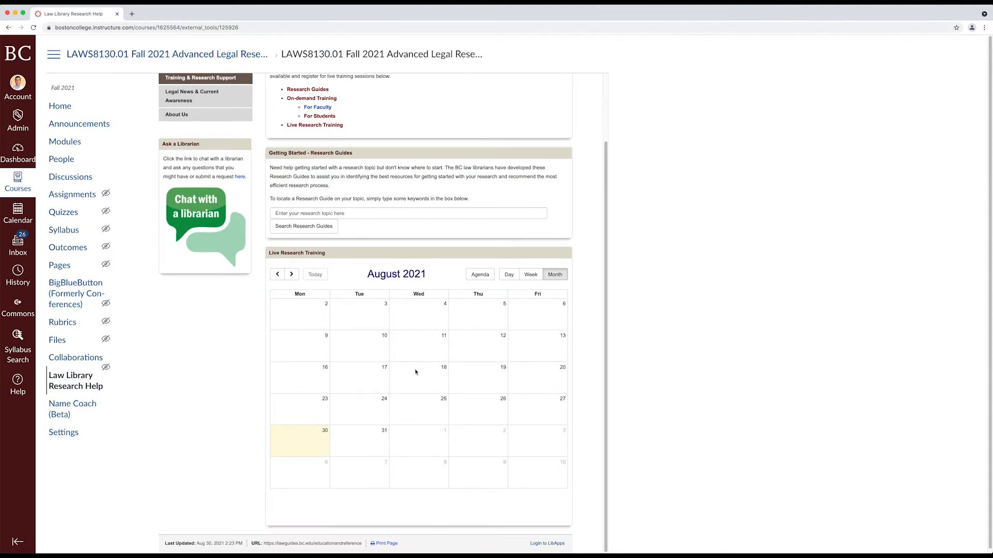
scroll(430, 371, "up", 3)
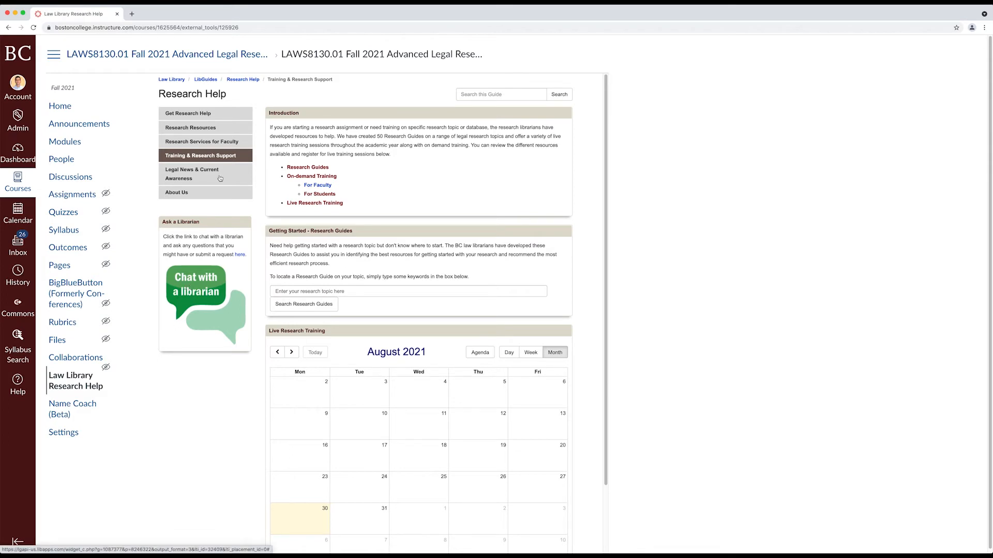
left_click(178, 193)
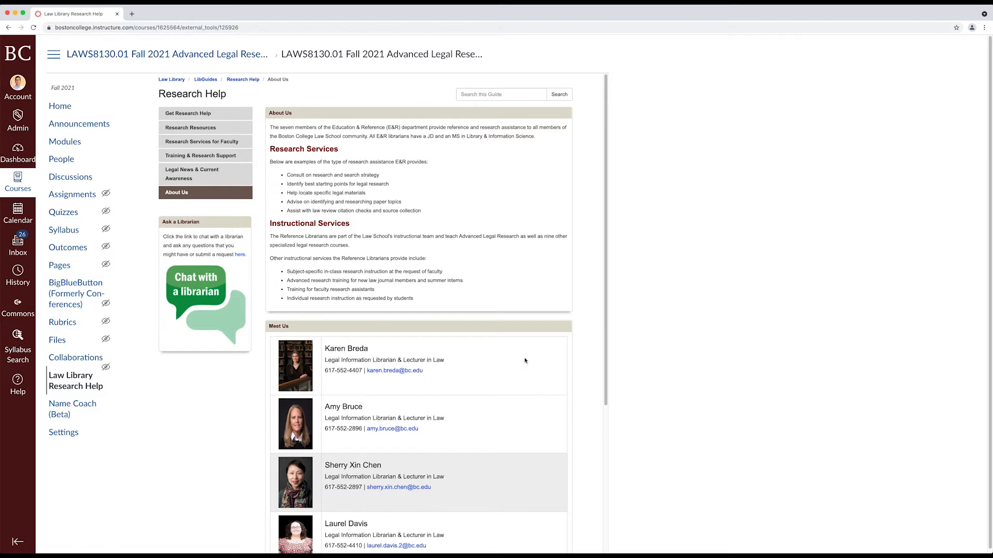
scroll(518, 371, "down", 4)
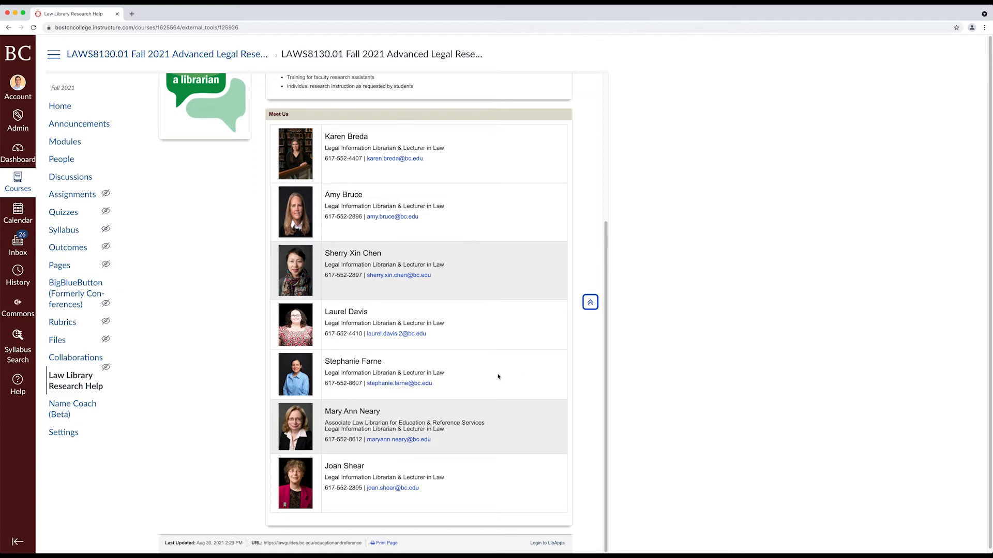
scroll(499, 372, "up", 8)
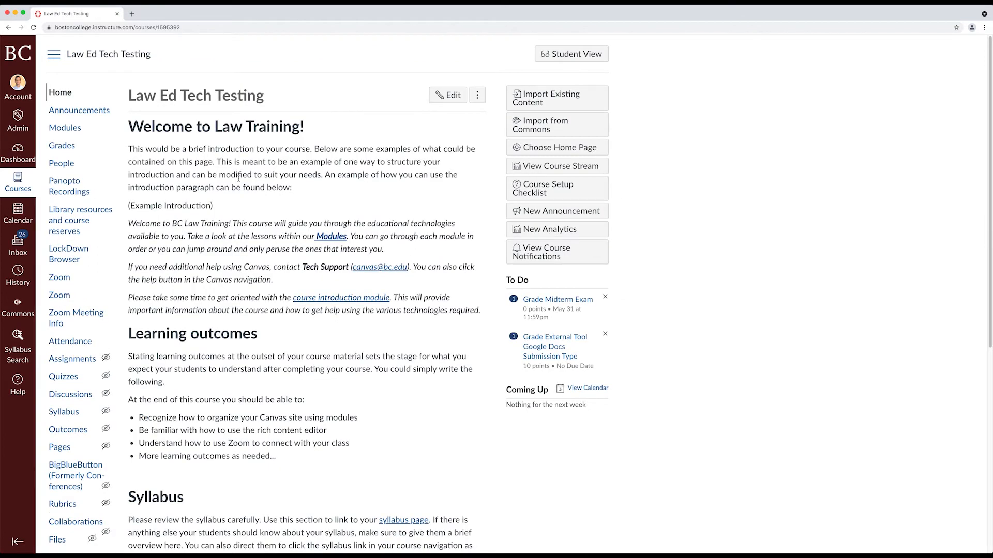
Open the Law Ed Tech Testing course's Panopto Recordings list
left_click(71, 185)
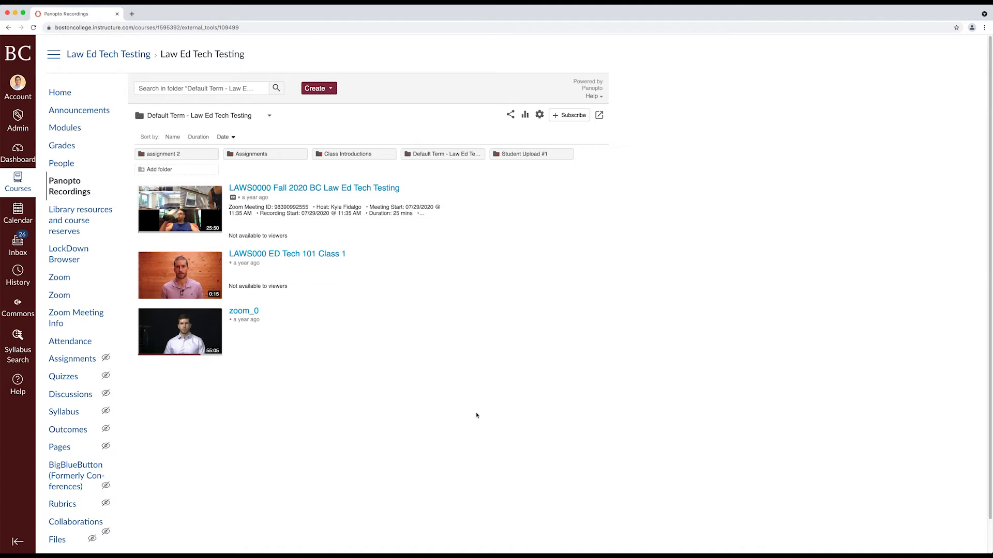
mouse_move(374, 235)
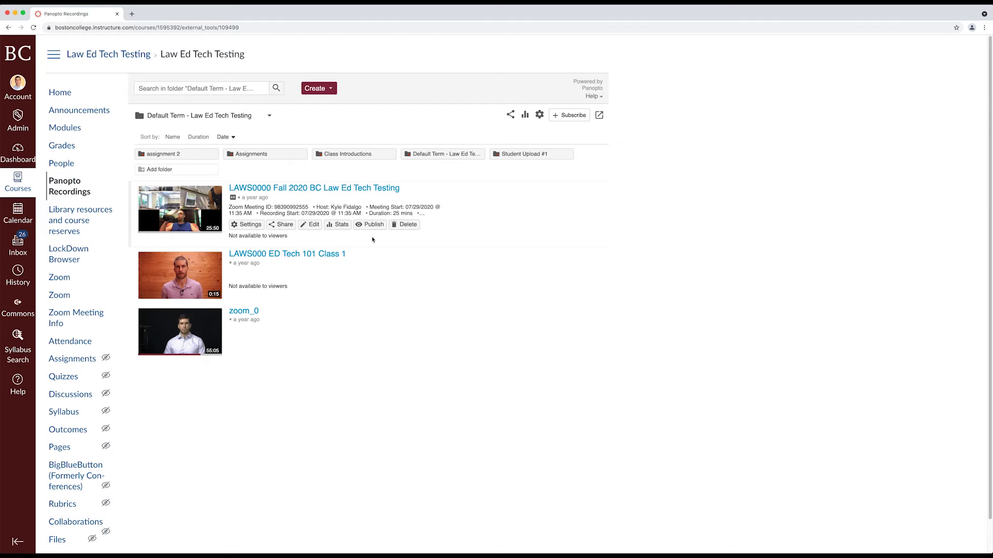
mouse_move(381, 252)
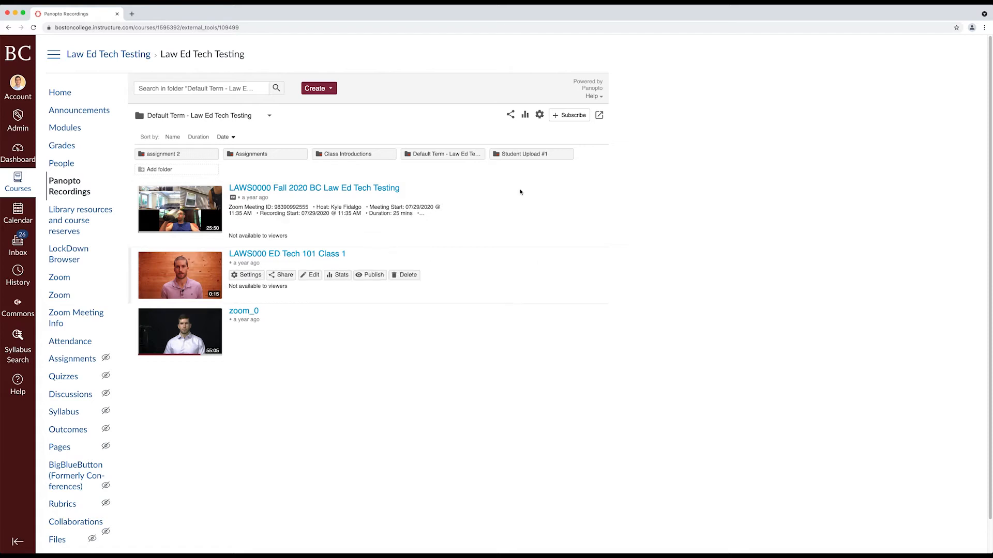
mouse_move(544, 196)
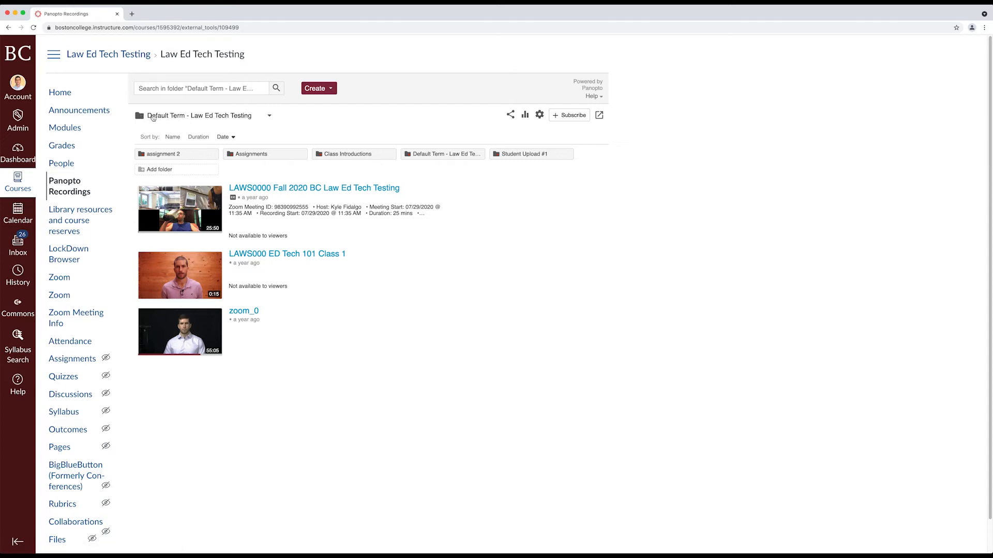
Open the Default Term - Law Ed Tech Testing folder settings, viewing its Share and Settings tabs
left_click(541, 118)
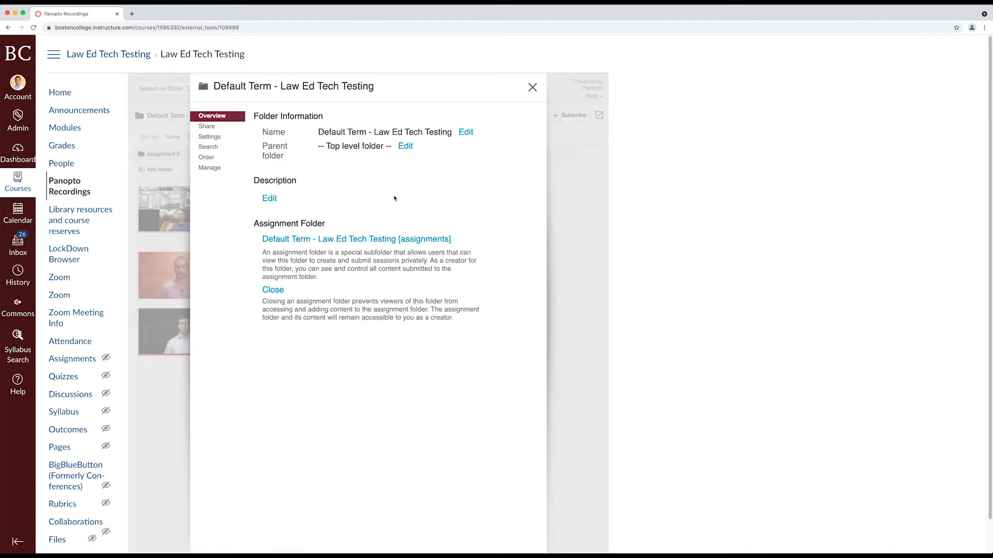
left_click(219, 127)
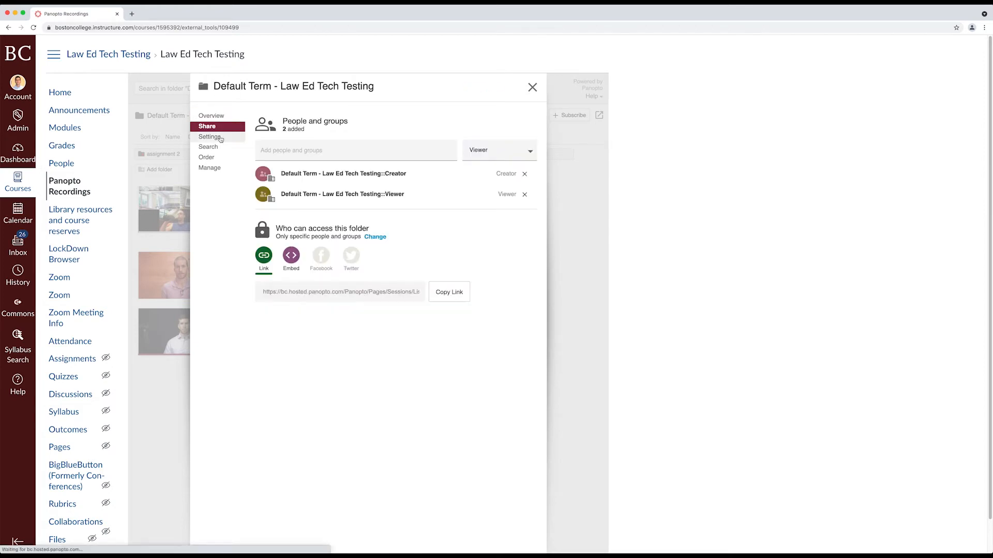
left_click(220, 138)
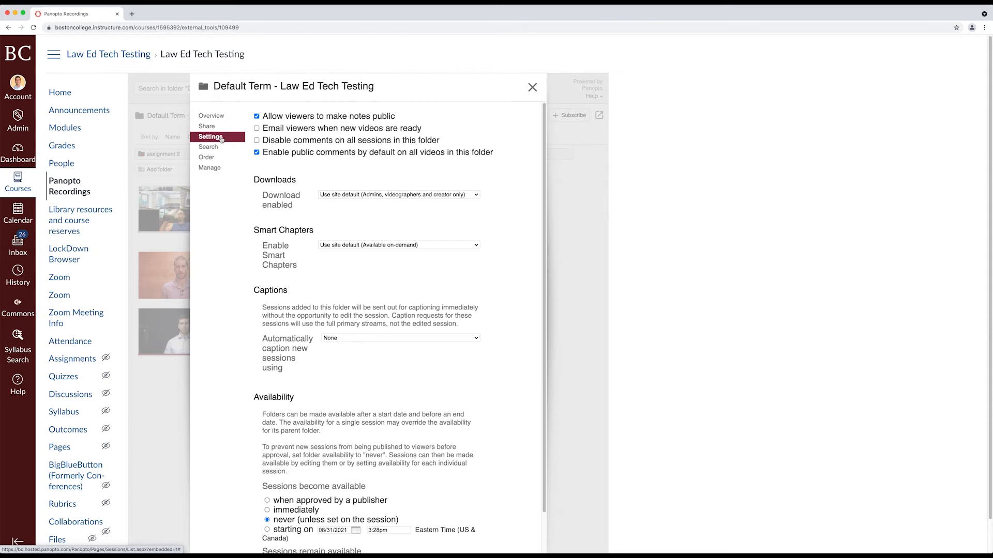
scroll(309, 218, "down", 2)
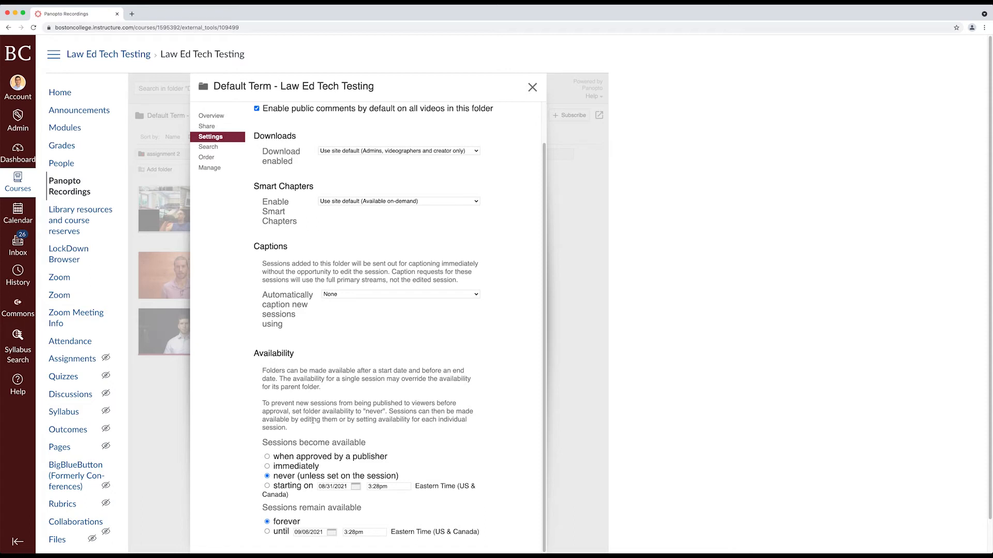
Set the folder's sessions to become available immediately and close its settings
left_click(268, 467)
left_click(532, 88)
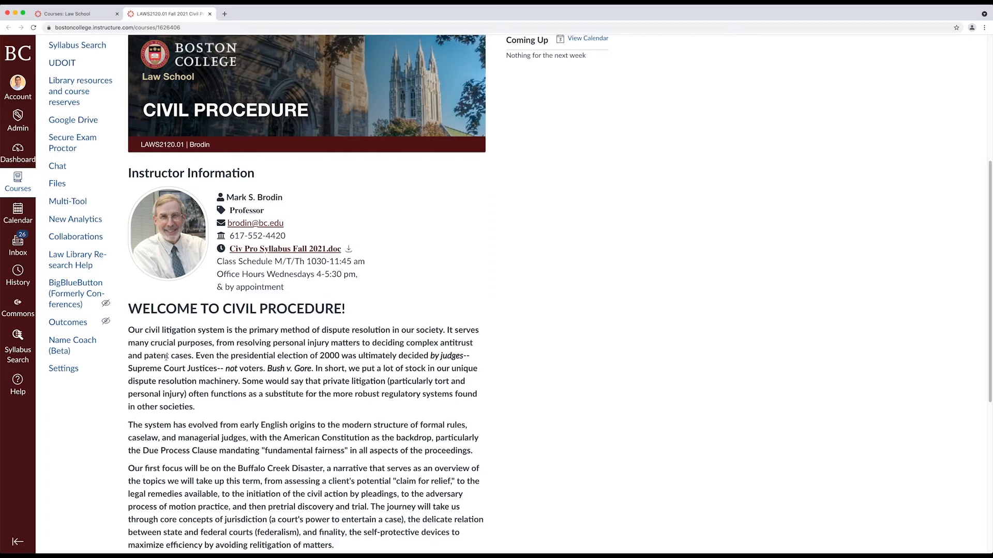
Launch the Civil Procedure course's Name Coach (Beta) tool in a new browser tab
left_click(74, 345)
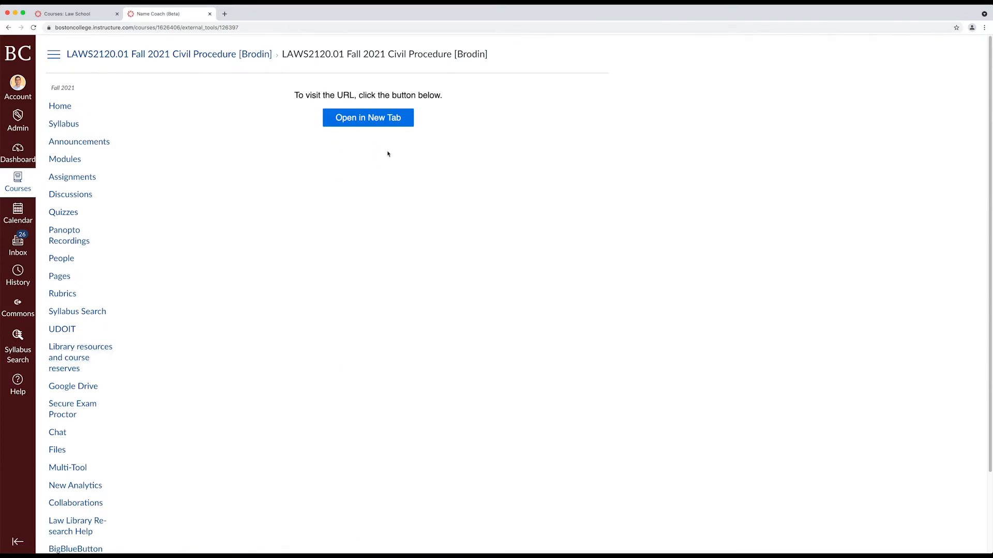
left_click(385, 120)
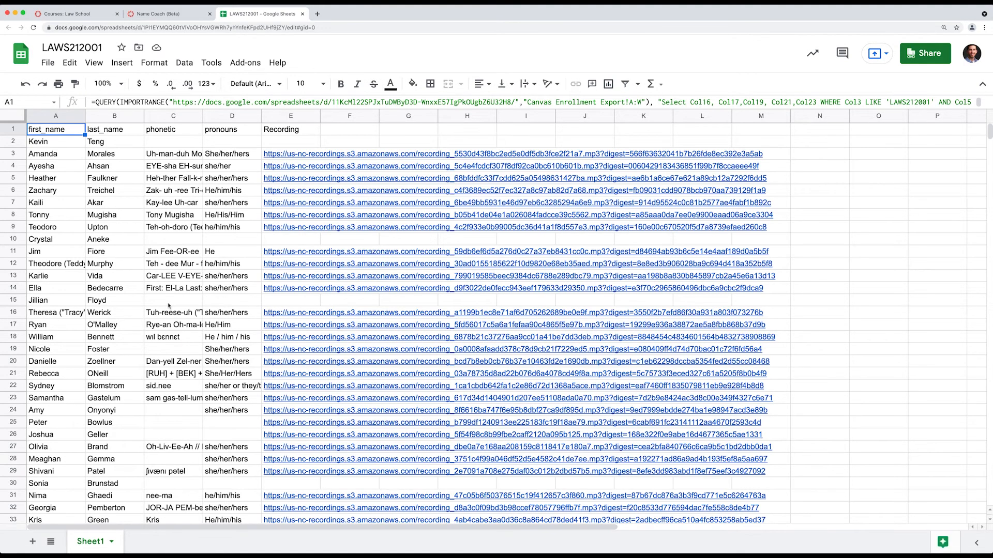
Scroll the LAWS212001 roster, select a first-name cell, and bring up Find in sheet
scroll(168, 306, "down", 10)
scroll(168, 306, "down", 15)
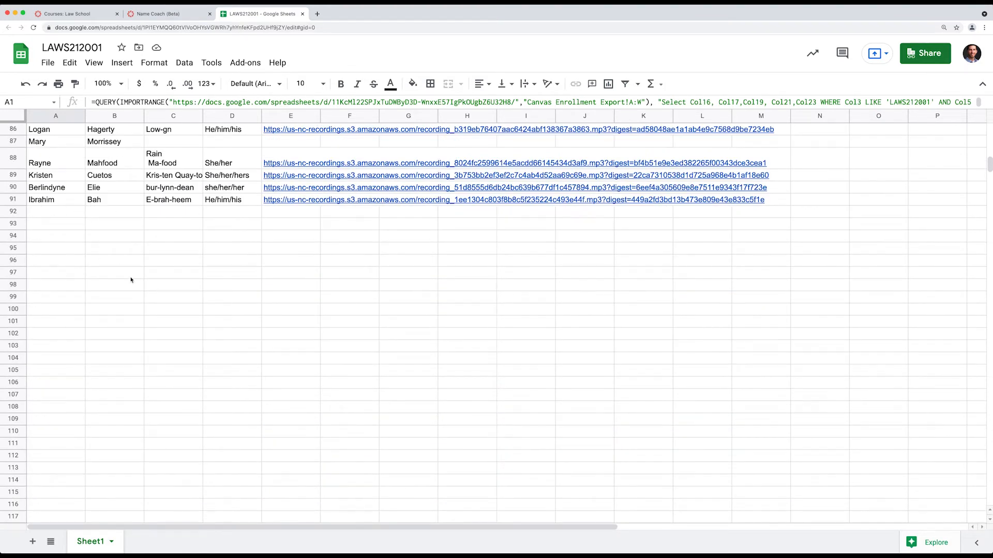
scroll(131, 280, "up", 20)
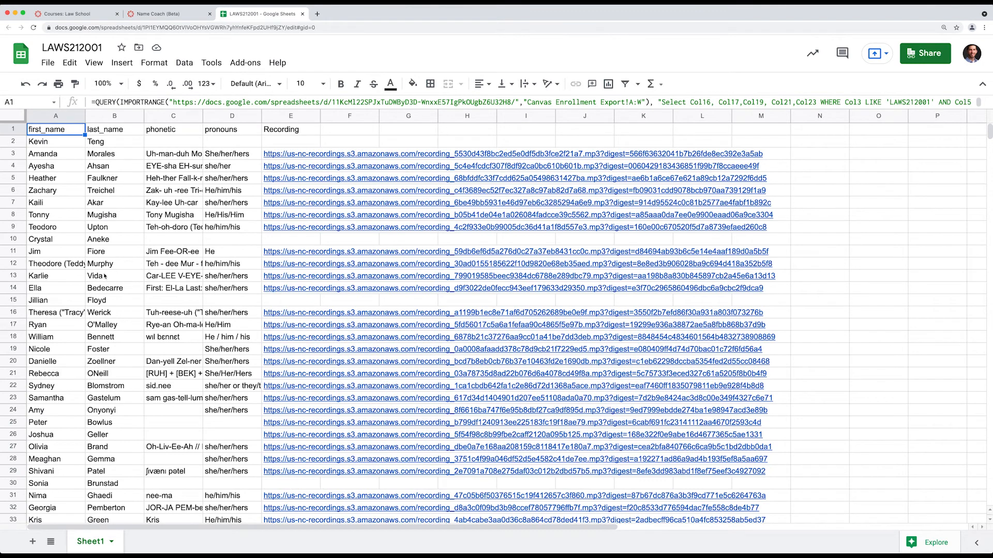
left_click(78, 228)
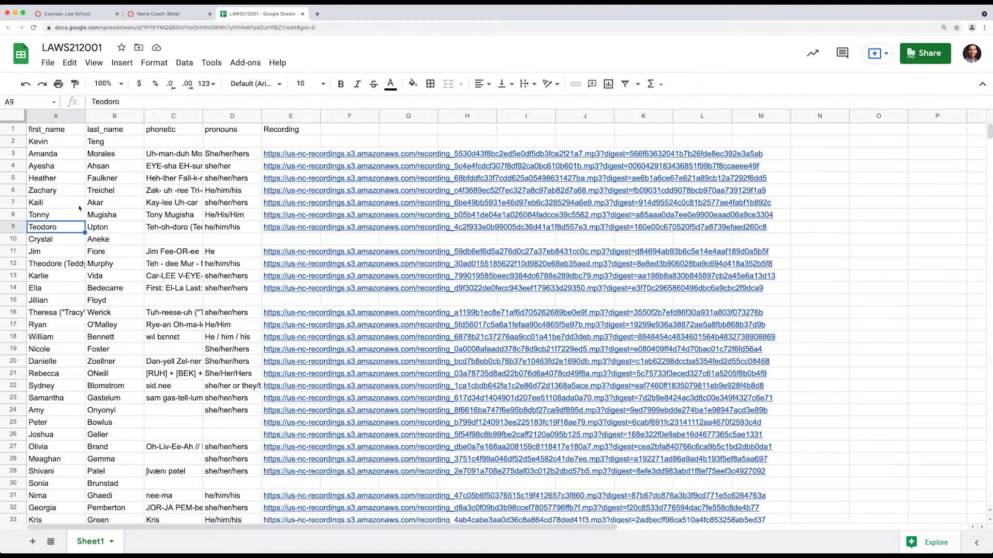
key("ctrl+f")
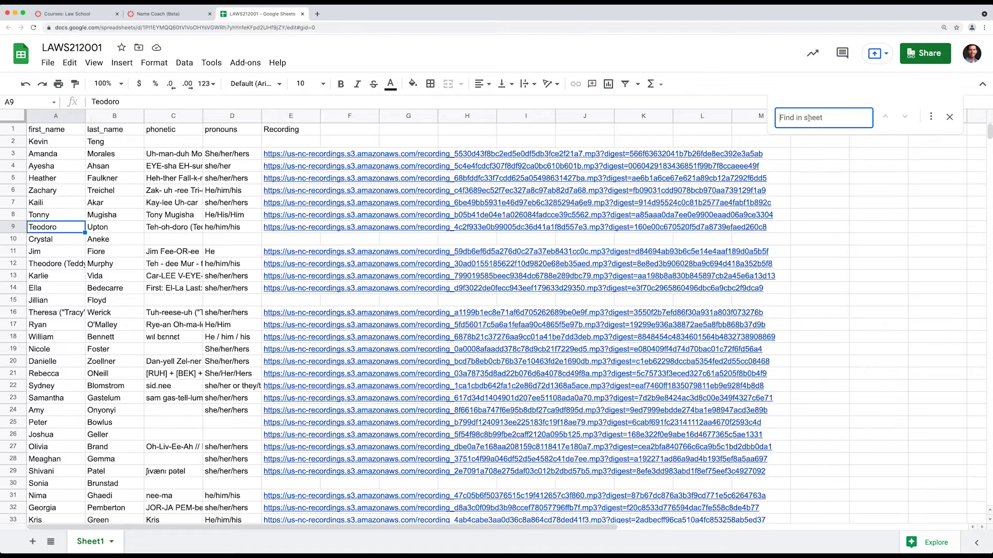
Find a student by a name fragment, select their pronunciation recording link, then close the sheet
type("gha")
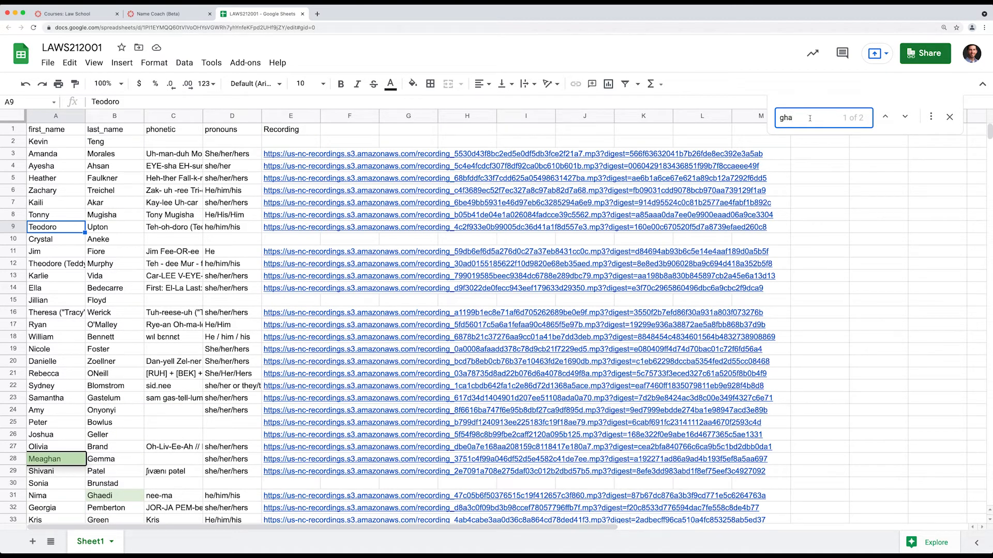
left_click(905, 117)
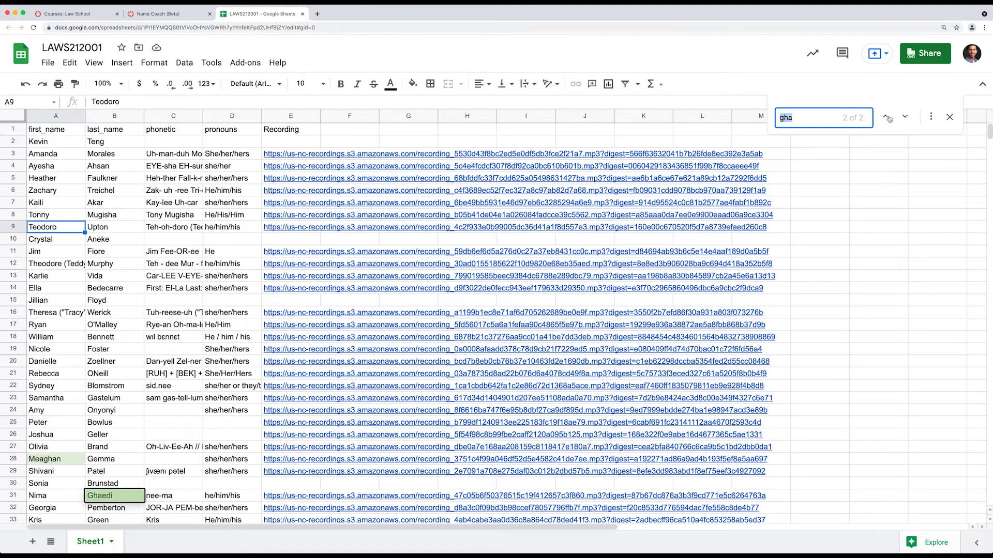
left_click(904, 118)
left_click(904, 118)
left_click(286, 497)
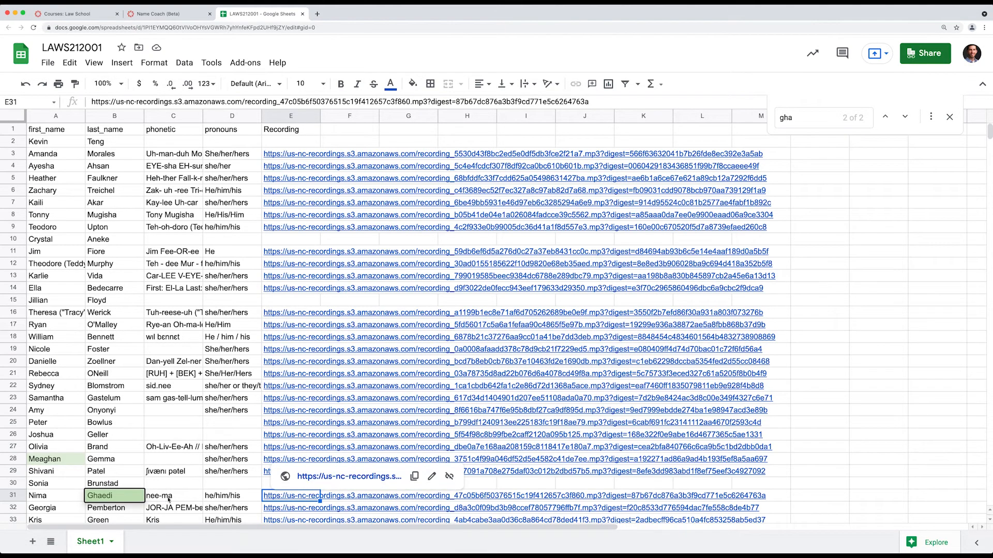
key("super+w")
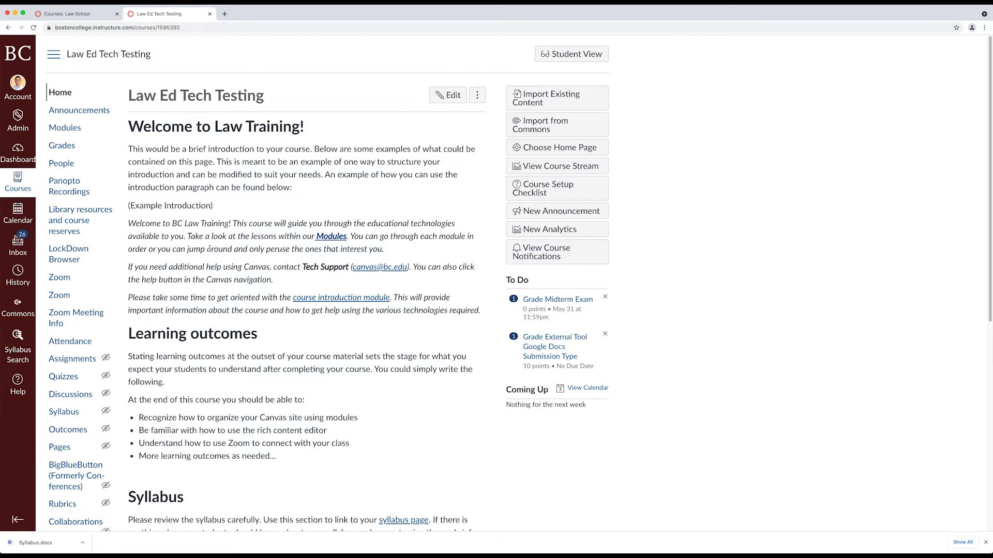
Review the Law Ed Tech Testing home page, then open Course Welcome and Introduction for editing
scroll(209, 248, "down", 5)
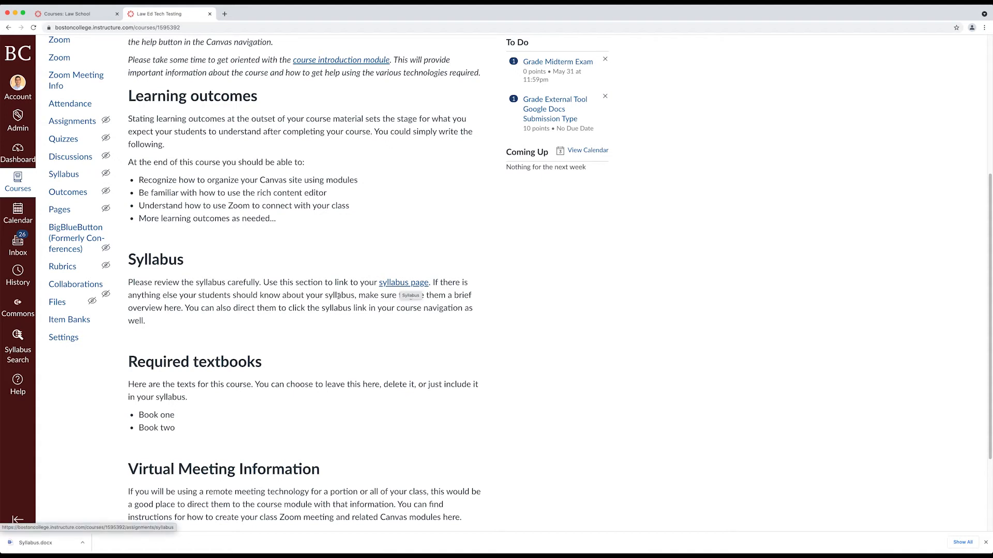
scroll(341, 297, "up", 5)
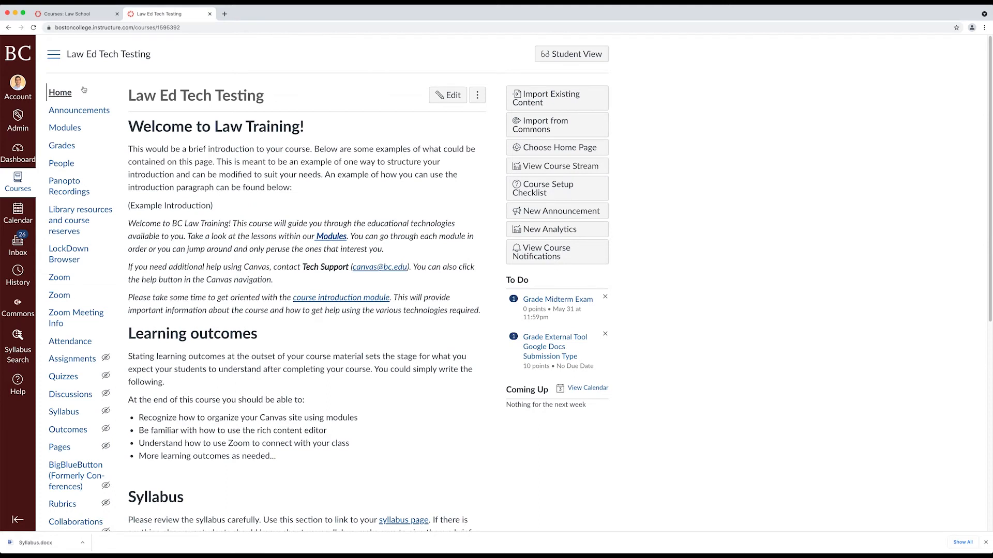
left_click(445, 97)
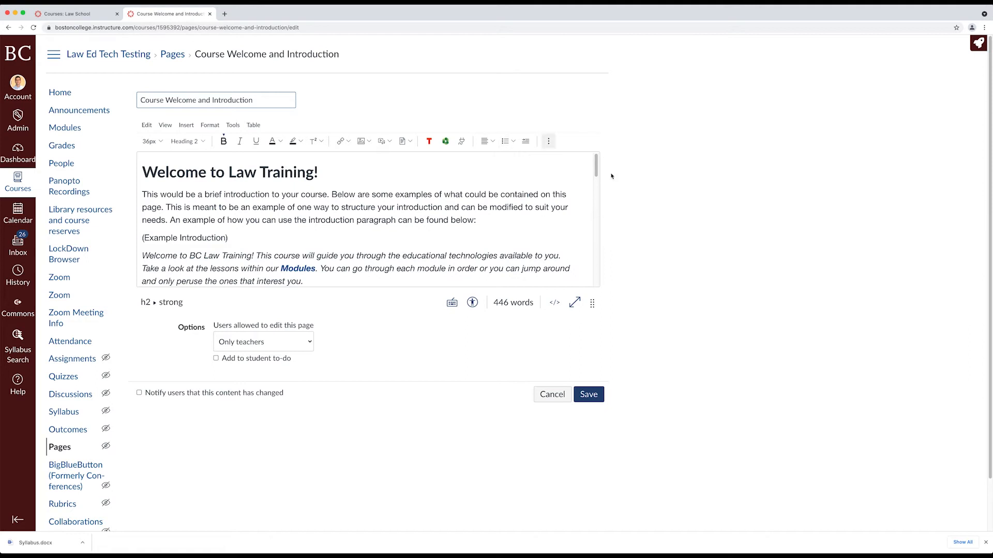
Add 'You can read the syllabus here.' under the Syllabus paragraph and select the sentence
left_click_drag(596, 170, 598, 243)
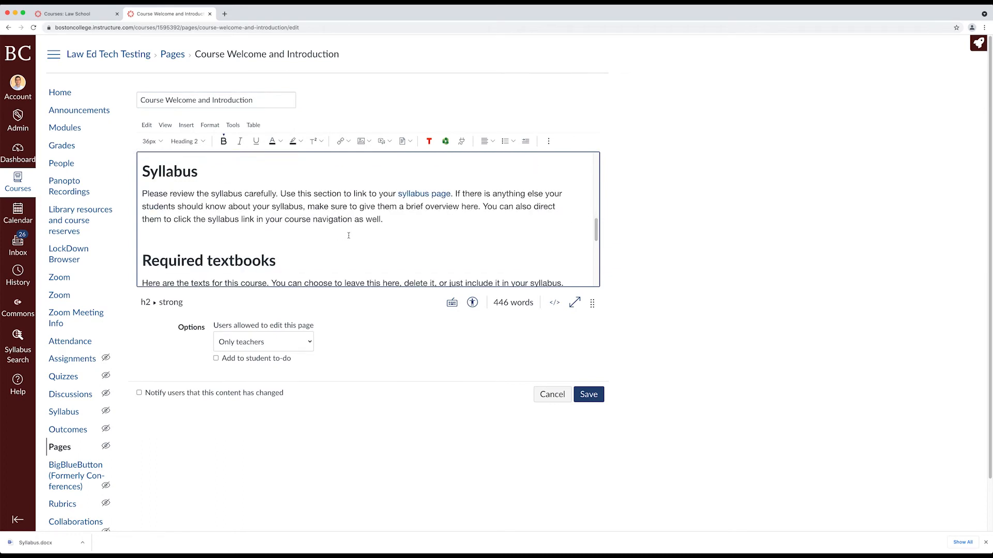
left_click(427, 218)
key("Return")
type("You can read ")
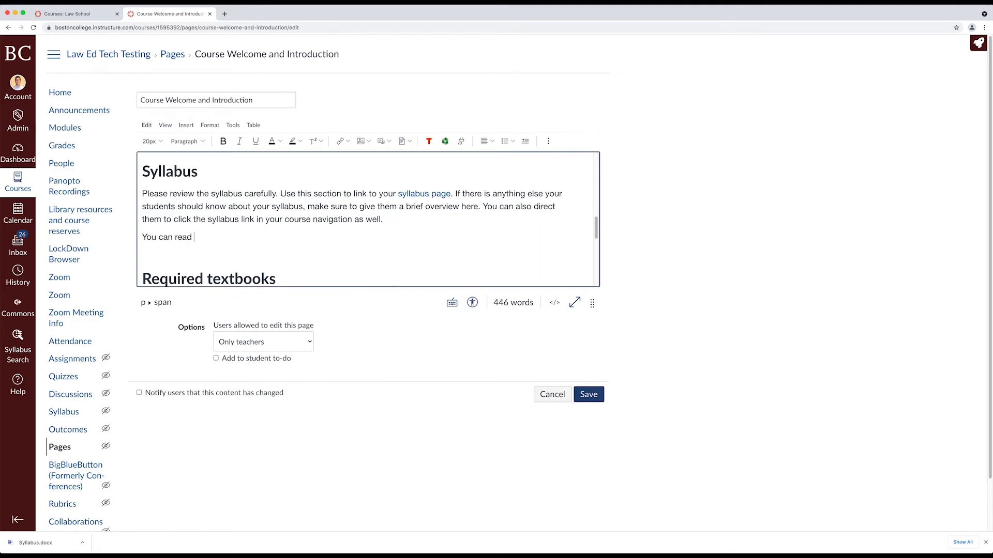
type("the syllabus here.")
key("super+shift+Left")
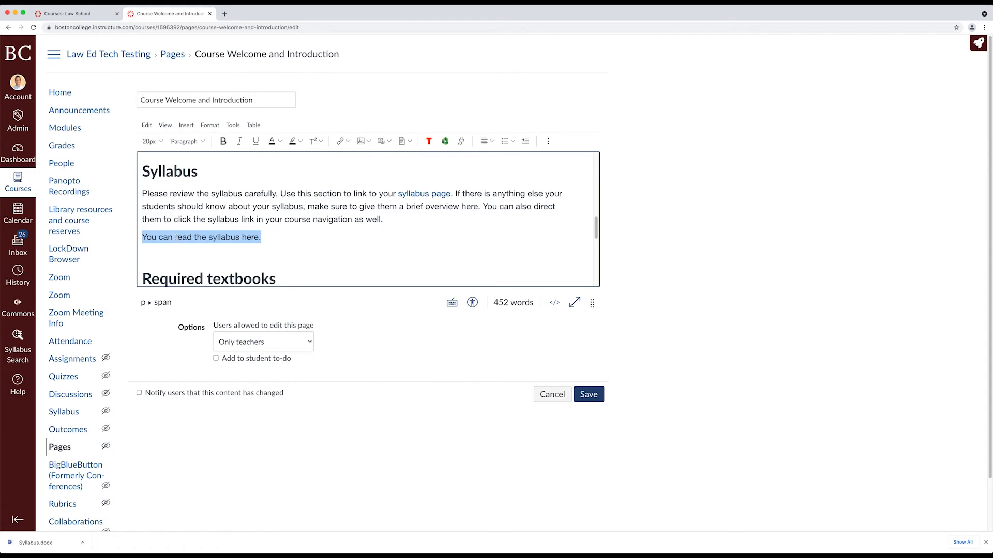
left_click(255, 238)
left_click_drag(242, 238, 258, 237)
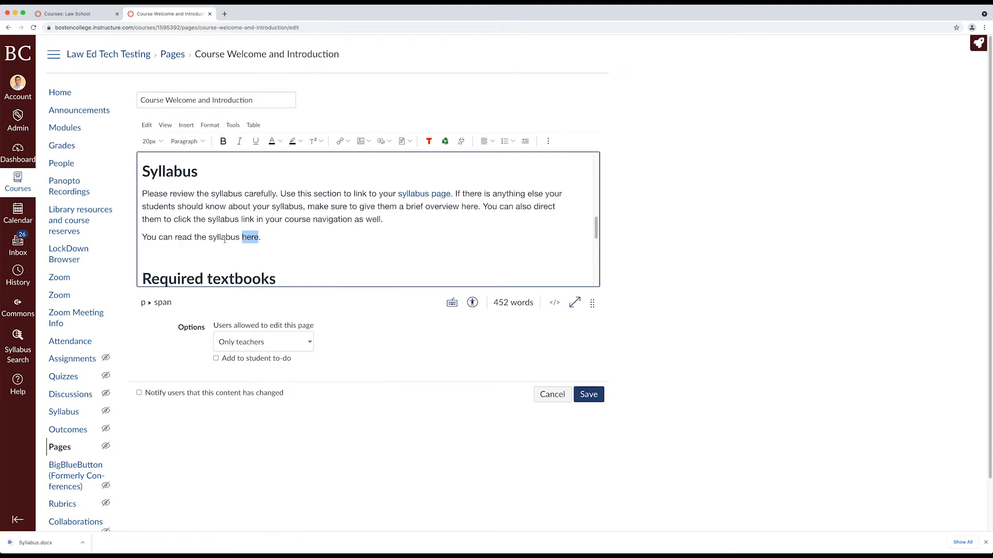
left_click_drag(143, 237, 260, 237)
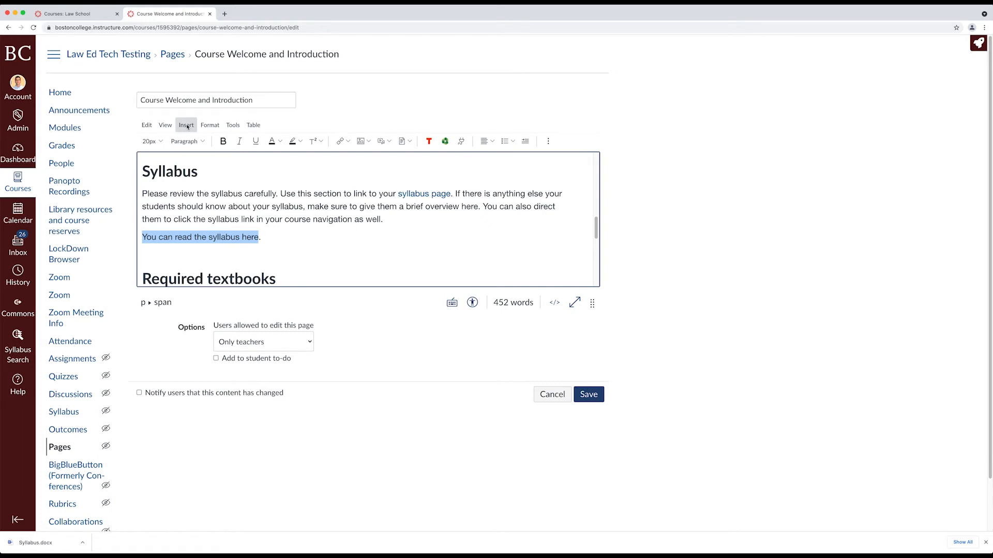
Upload Syllabus.docx from the Desktop as a document linked to the selected syllabus sentence
left_click(410, 142)
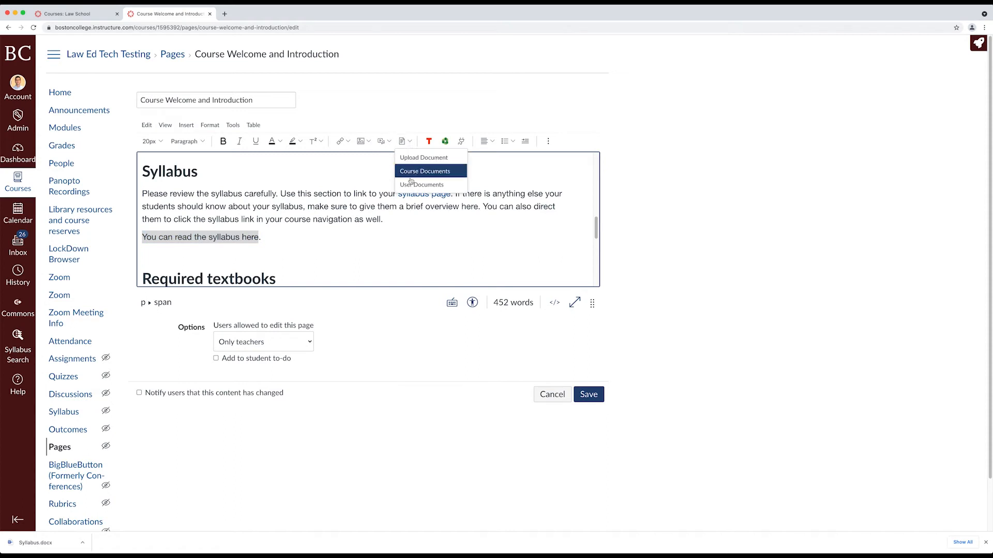
left_click(186, 125)
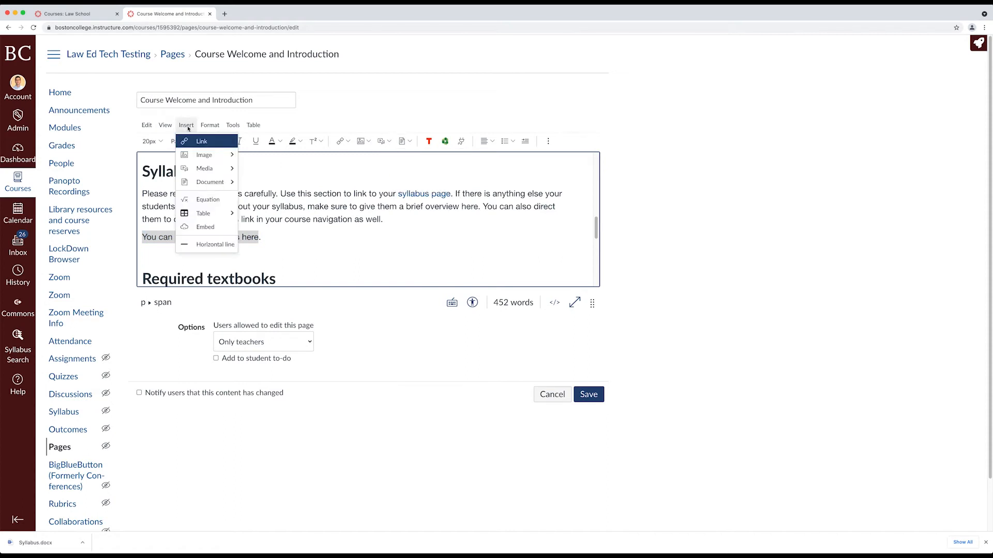
mouse_move(204, 184)
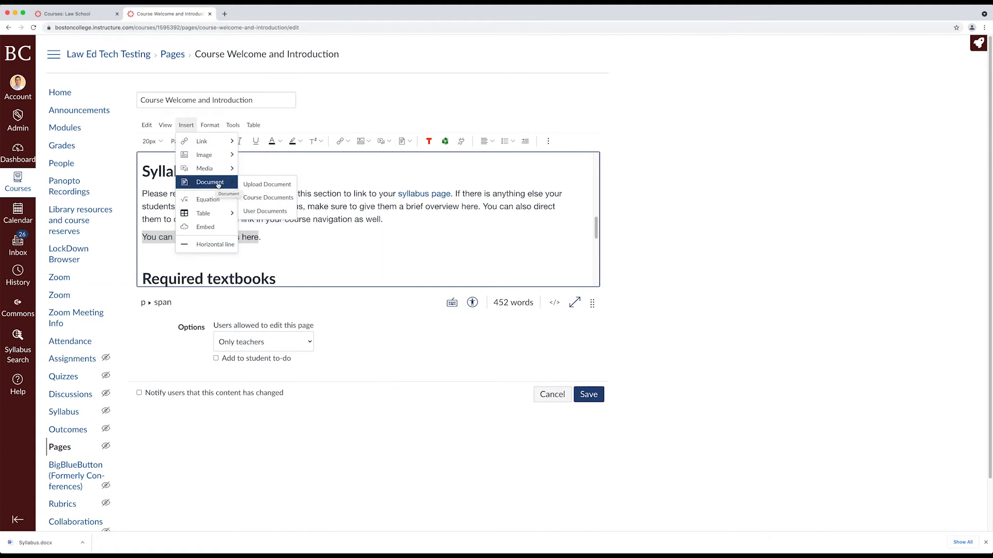
left_click(273, 185)
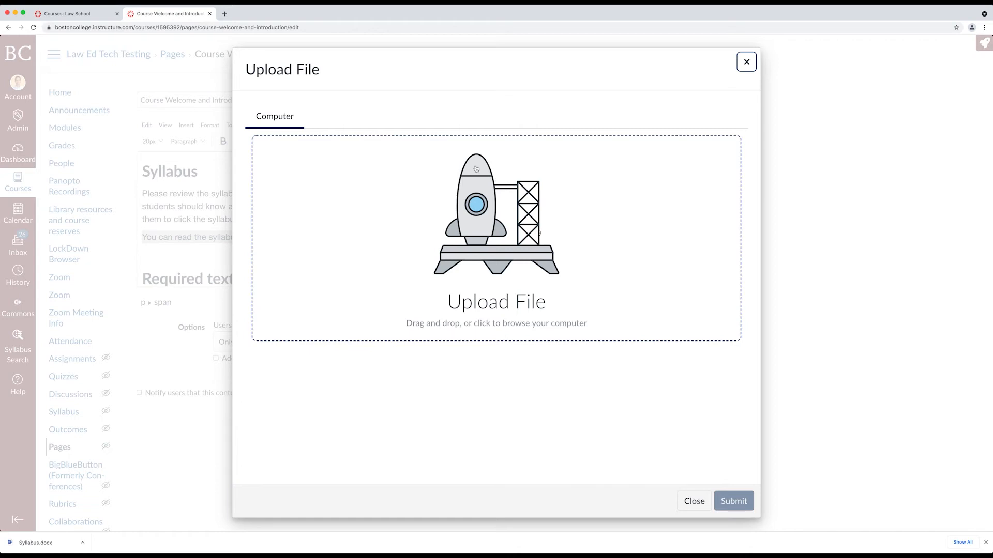
left_click(484, 267)
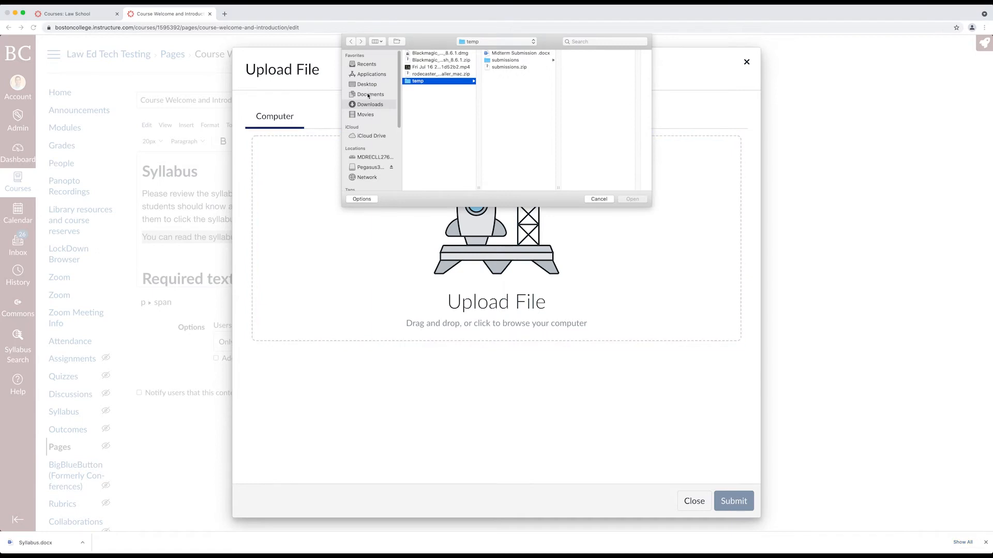
left_click(368, 87)
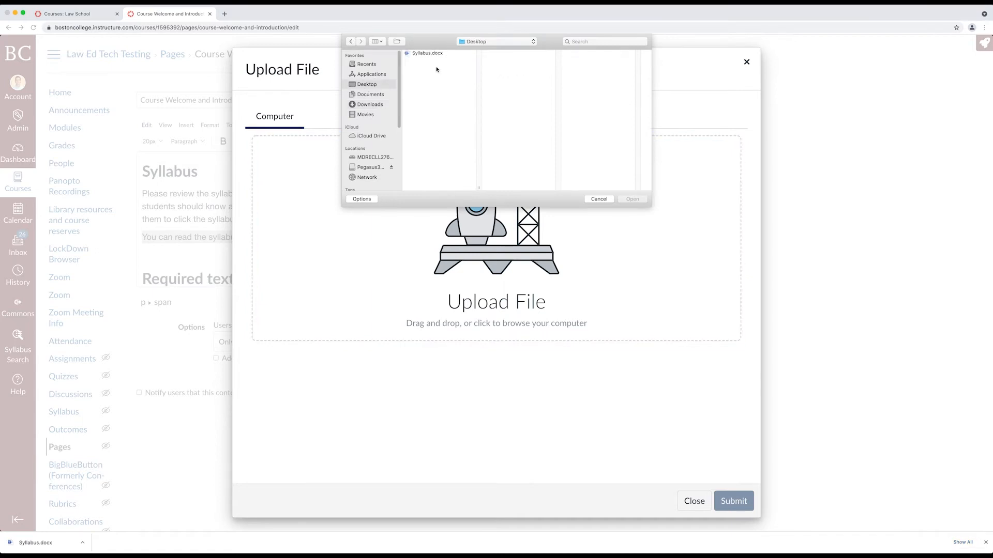
left_click(423, 53)
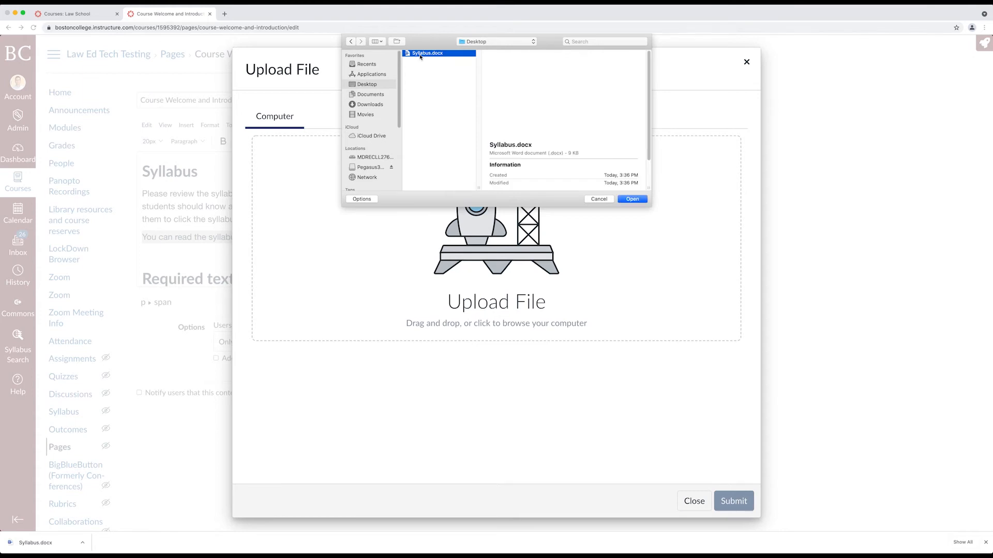
left_click(631, 200)
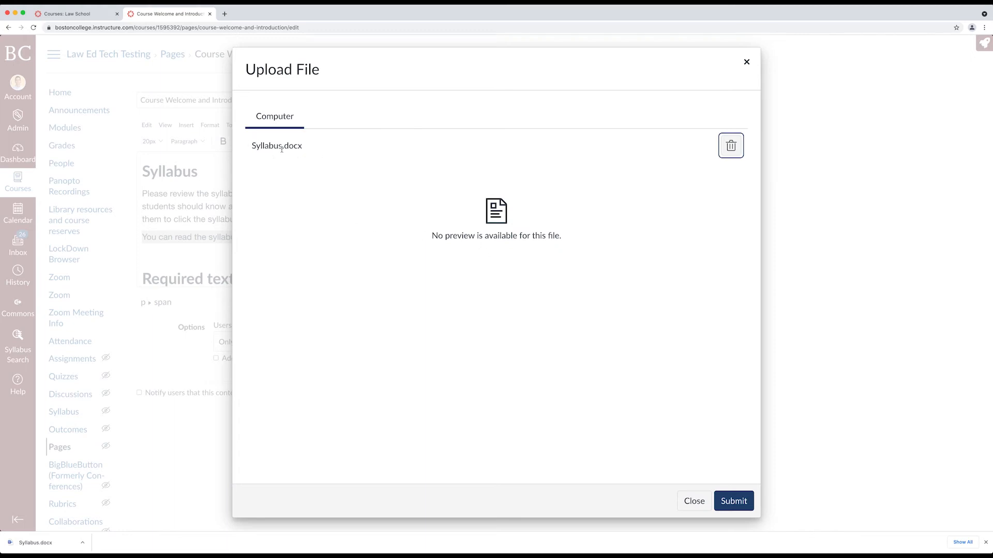
left_click(740, 504)
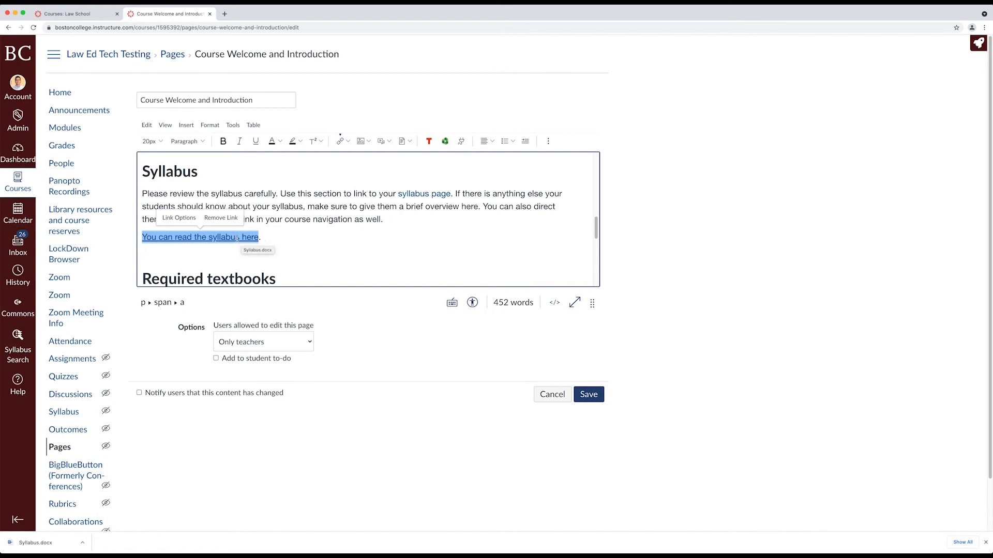
Leave the syllabus link options unchanged and save the Course Welcome and Introduction page
left_click(179, 220)
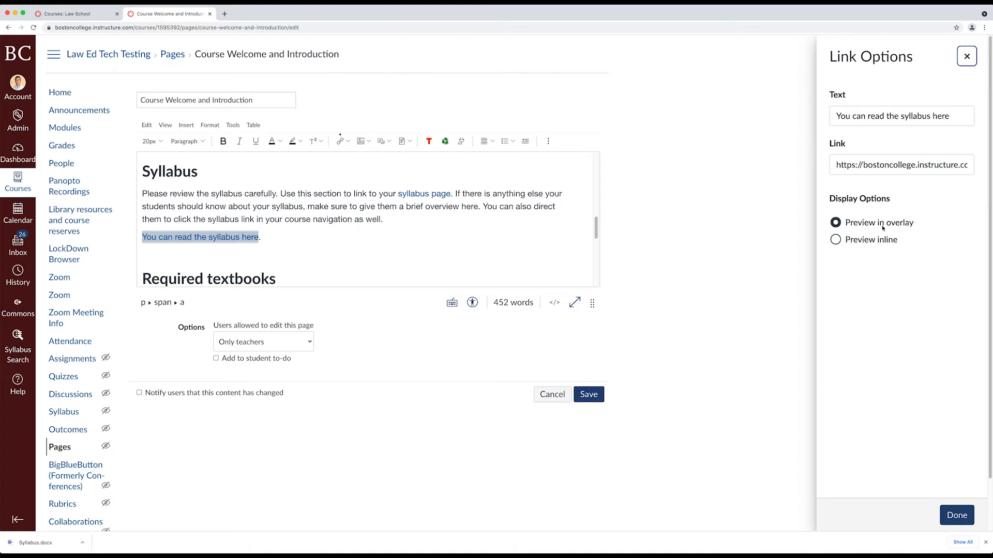
left_click(957, 515)
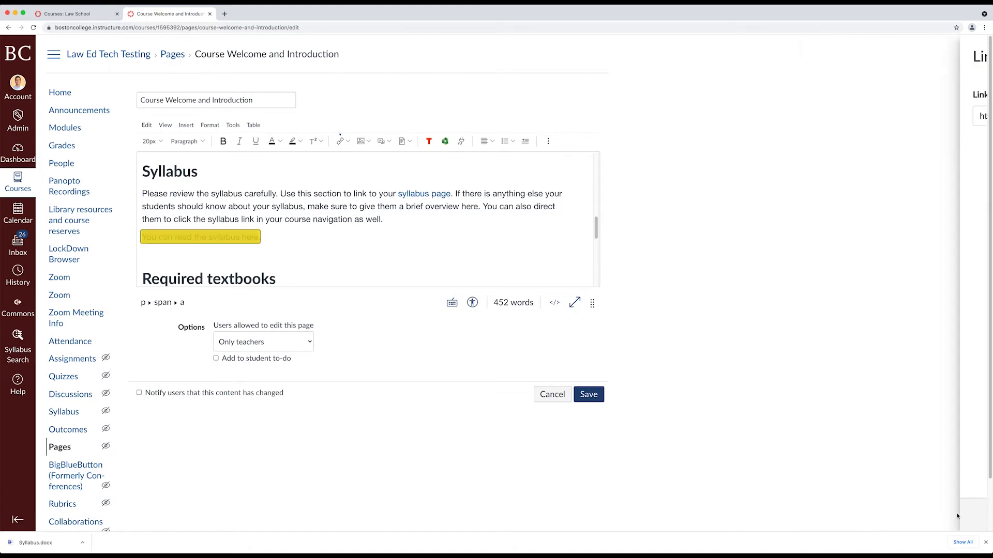
left_click(592, 400)
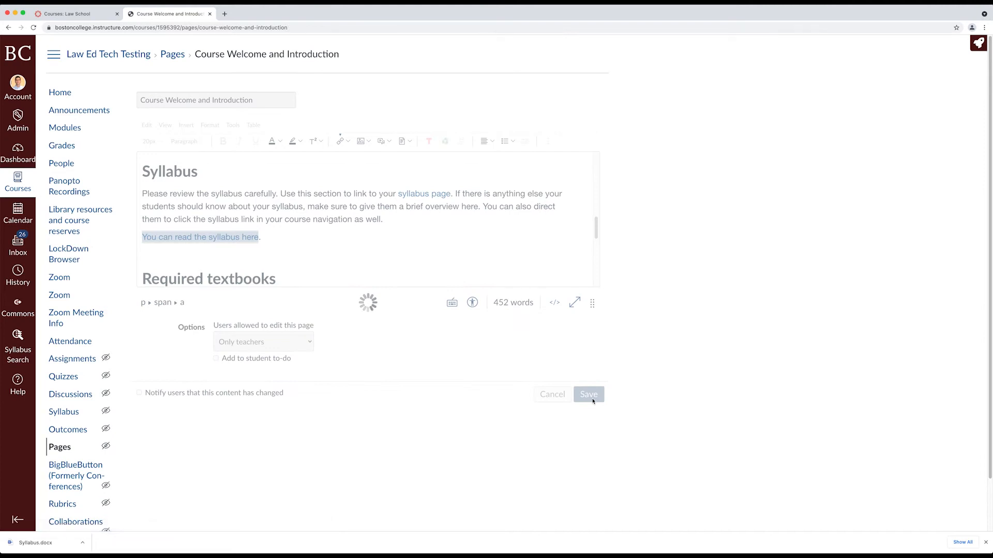
scroll(264, 401, "down", 5)
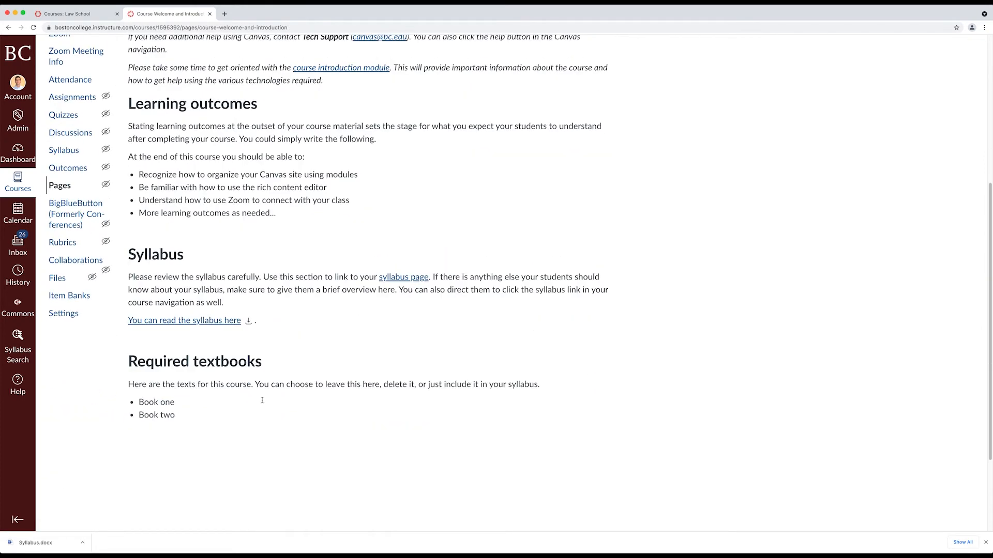
left_click(184, 321)
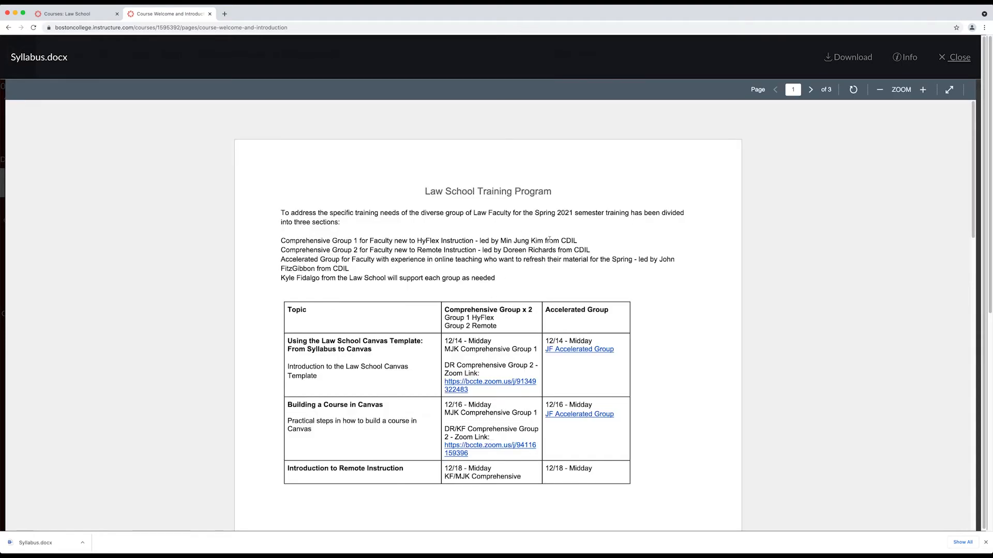
left_click(963, 60)
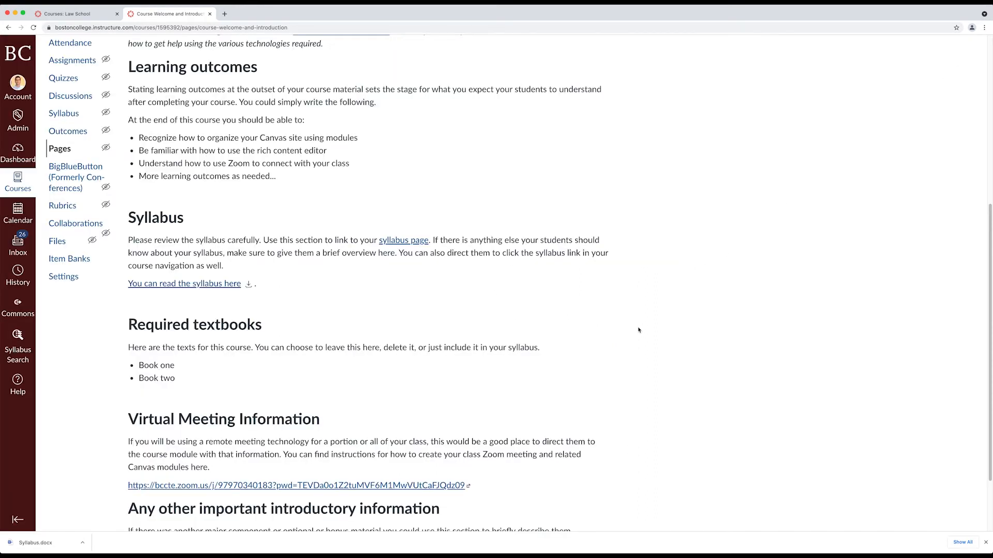
scroll(636, 333, "up", 6)
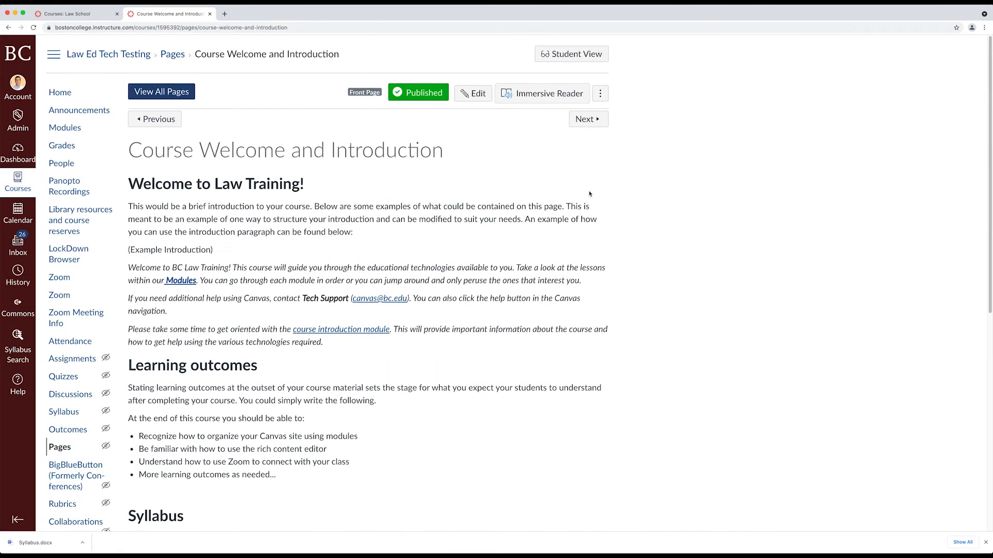
Reopen the welcome page in the editor and place the cursor on the empty line below the syllabus link
left_click(481, 95)
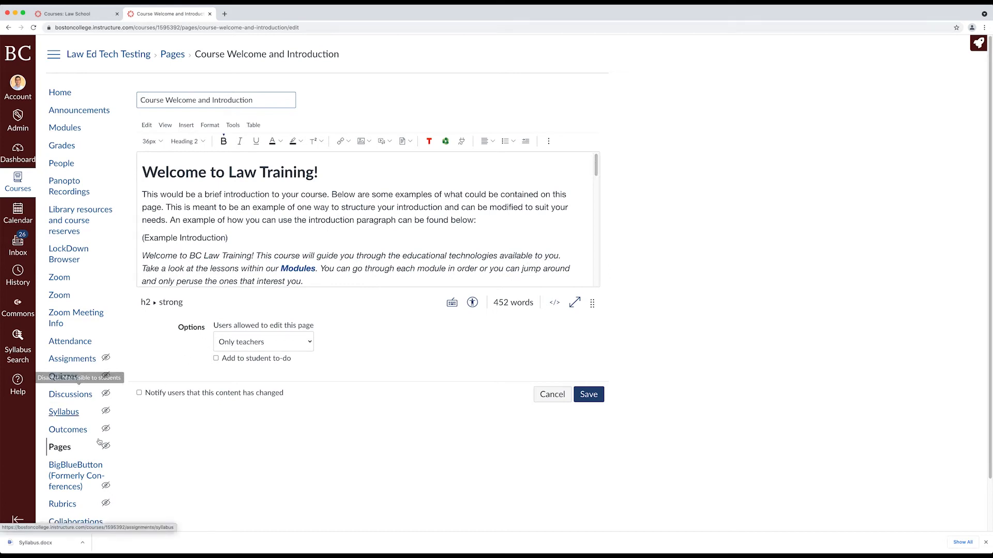
left_click_drag(597, 164, 601, 208)
scroll(381, 220, "down", 5)
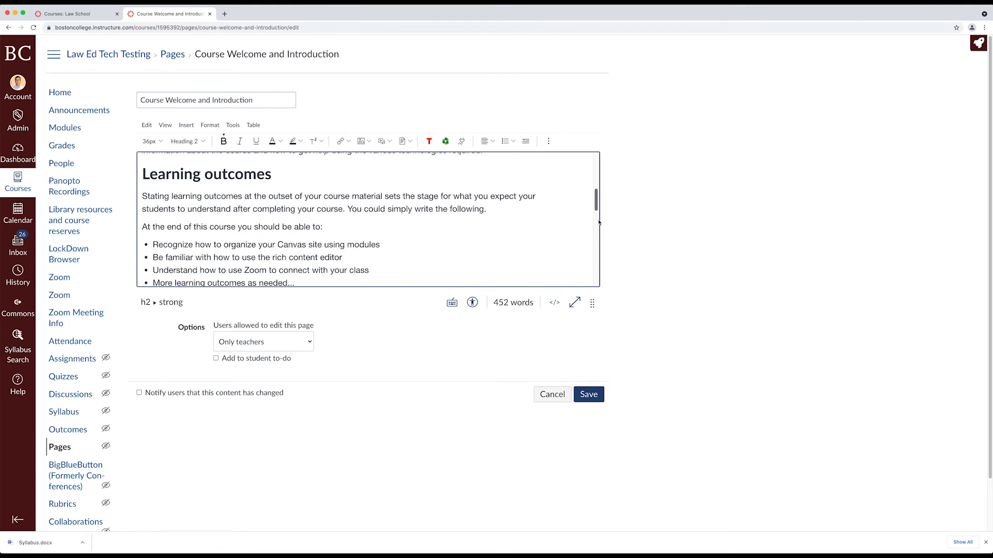
left_click(164, 227)
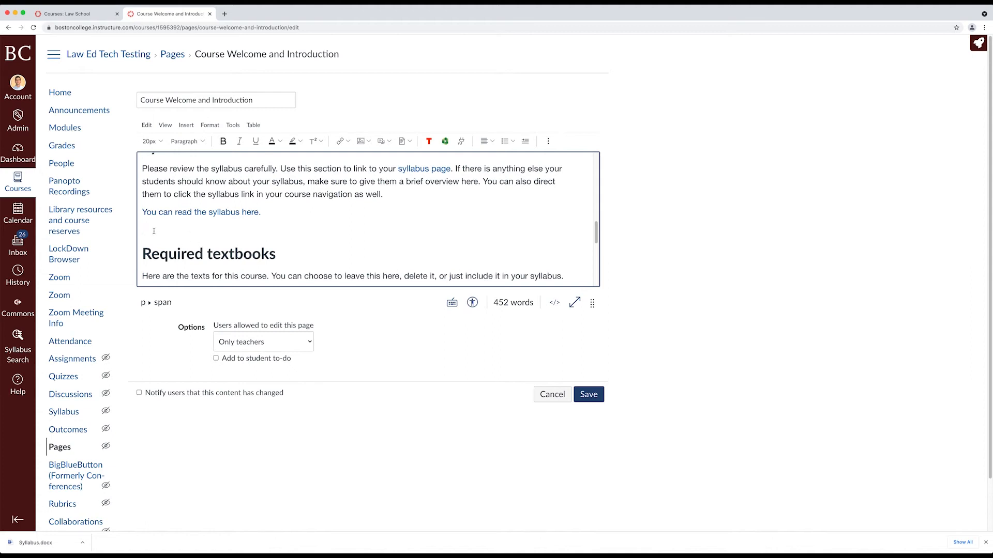
Search course files for 'sylla' and insert a link to Sample Syllabus Layoutdocx.docx
left_click(189, 127)
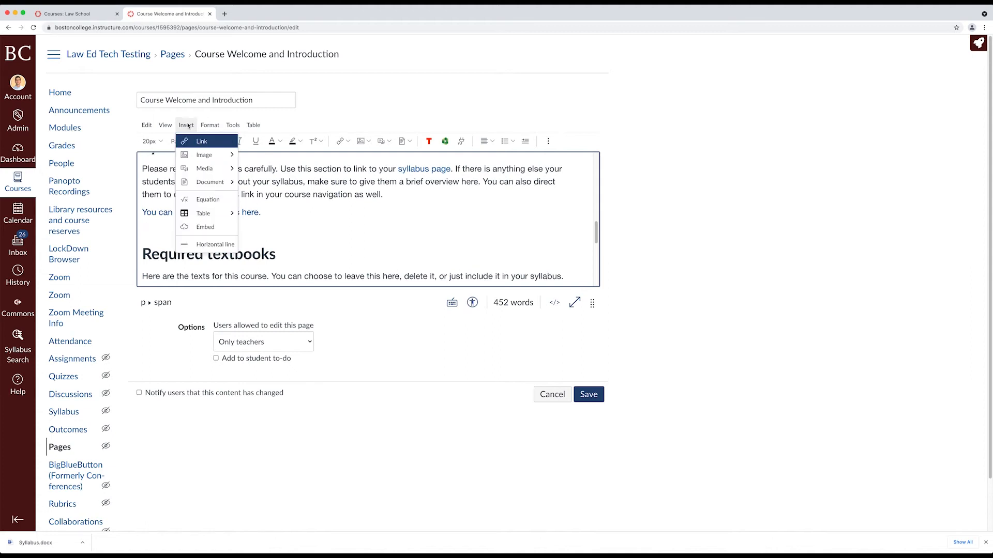
mouse_move(207, 185)
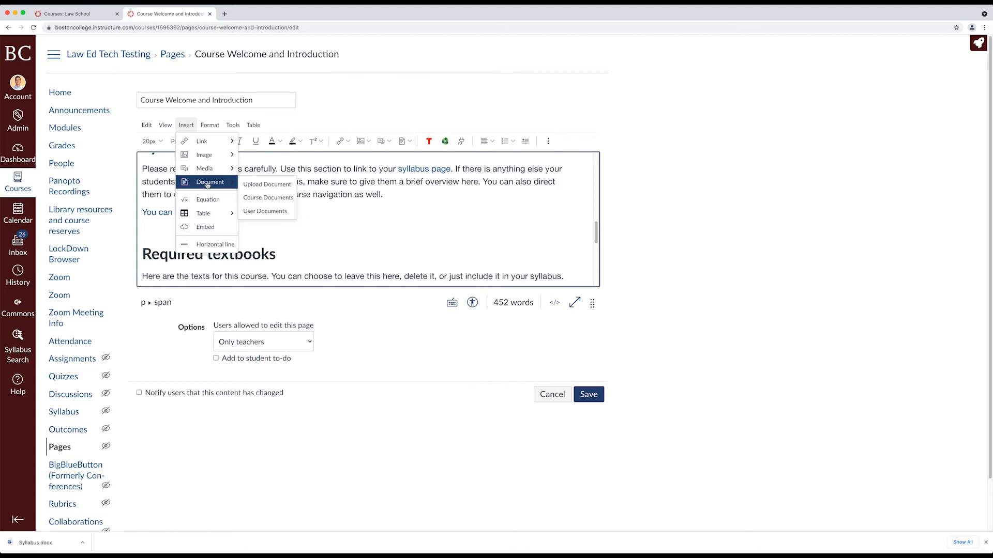
left_click(276, 198)
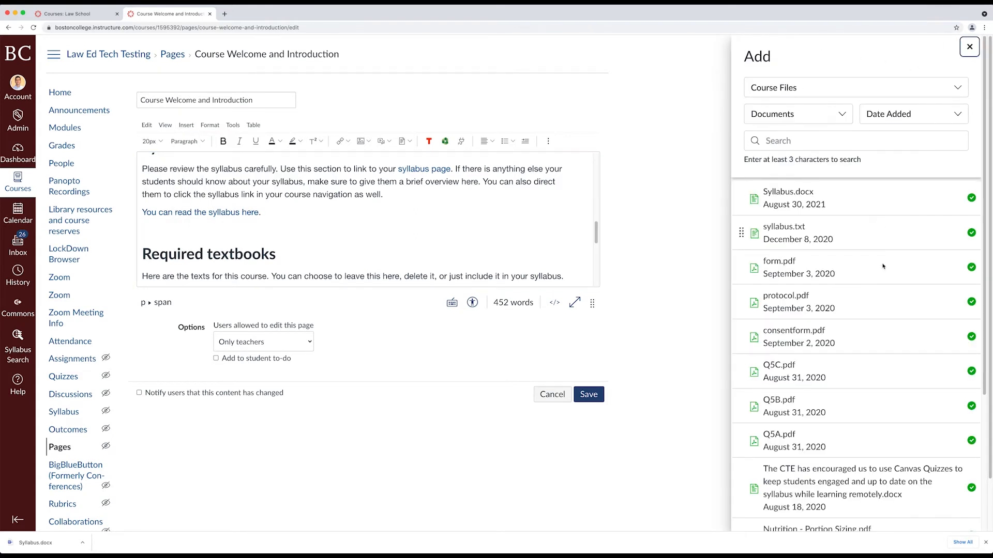
scroll(879, 285, "down", 5)
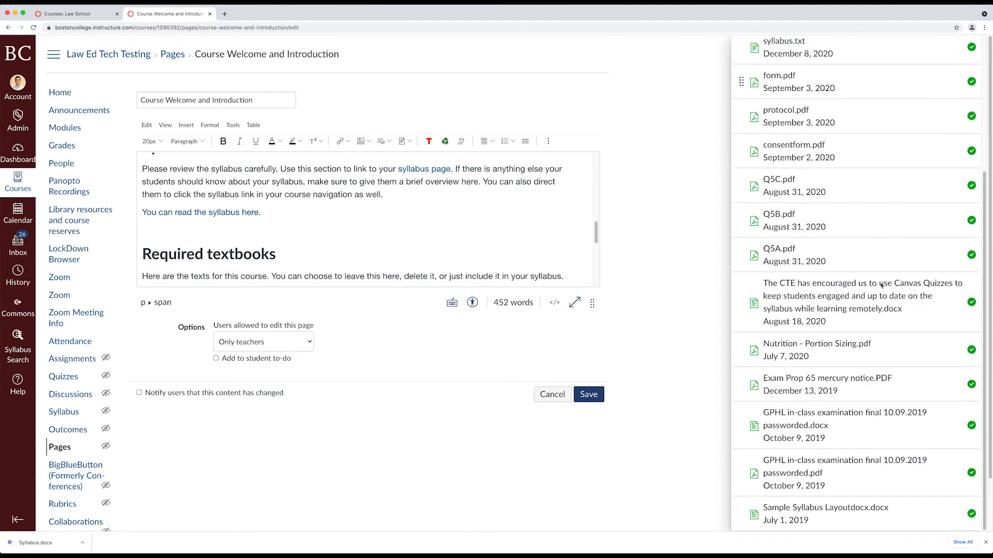
scroll(881, 285, "up", 5)
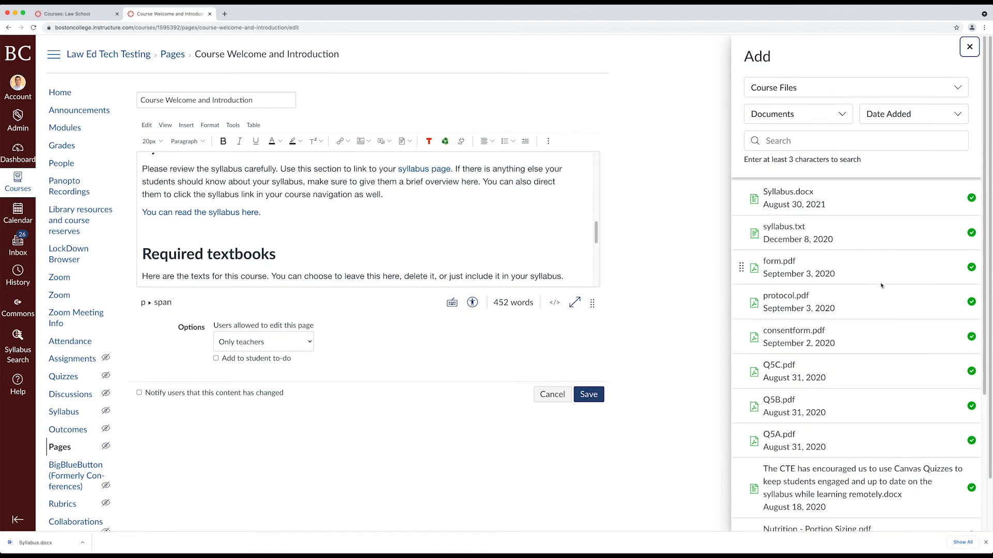
left_click(790, 142)
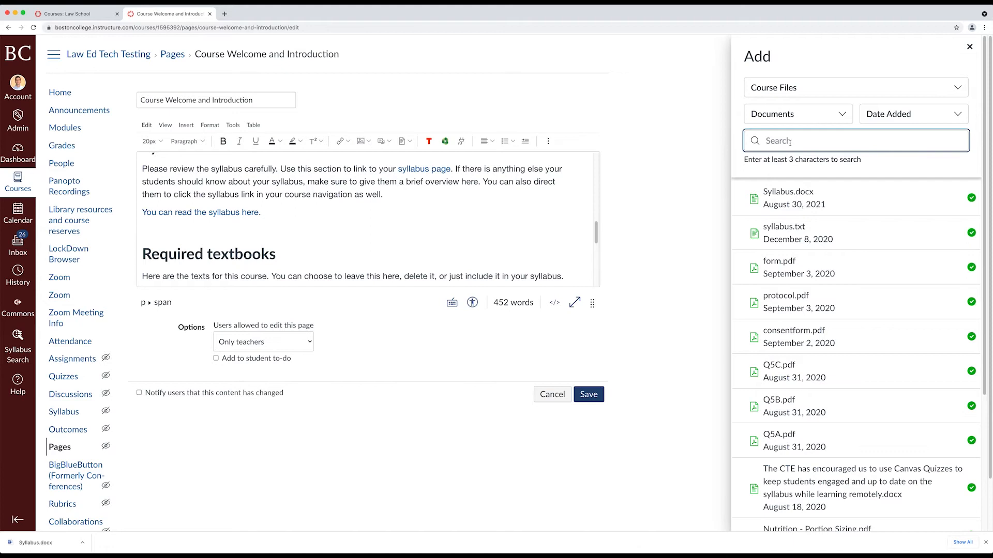
type("sylla")
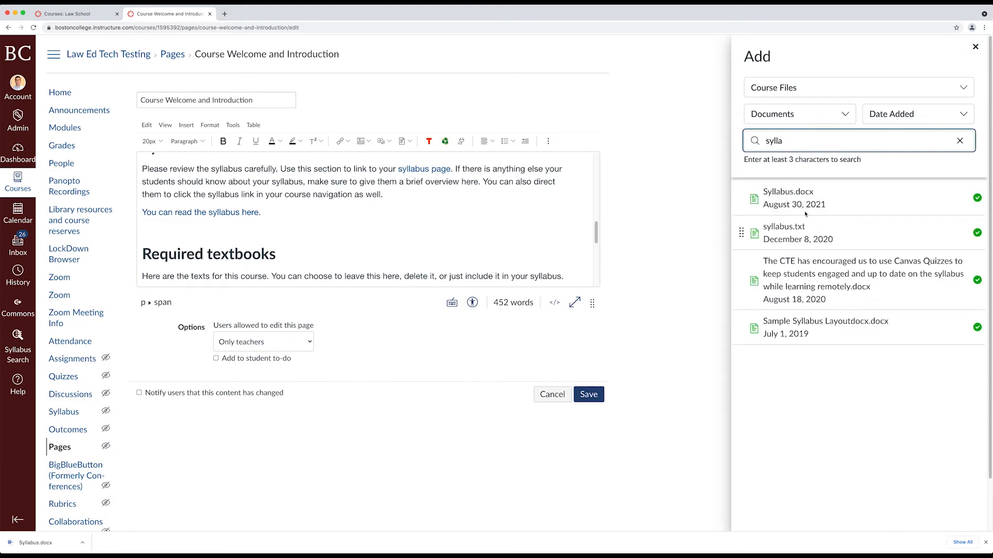
left_click(818, 324)
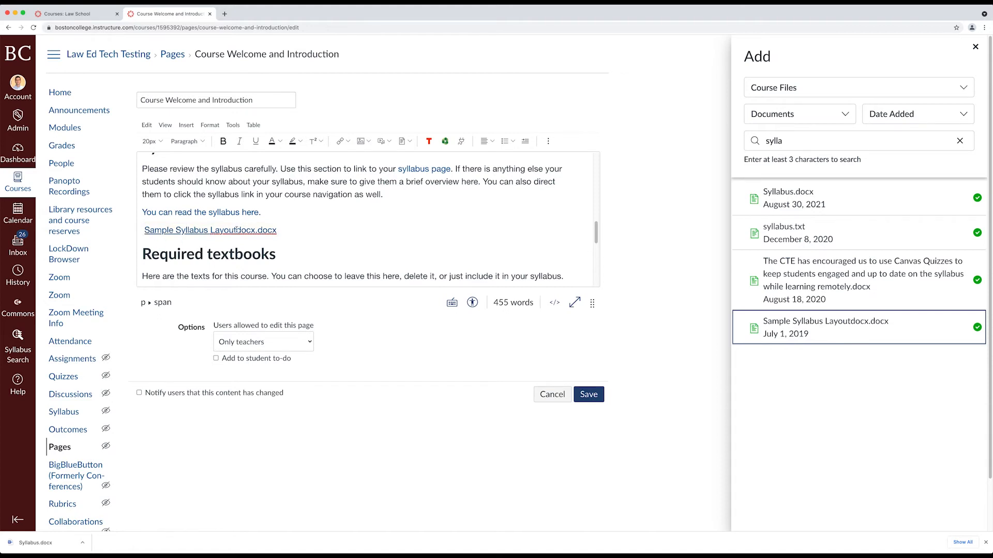
Trim 'docx.docx' so the link reads 'Sample Syllabus Layout', then select it and open Link Options
left_click(292, 229)
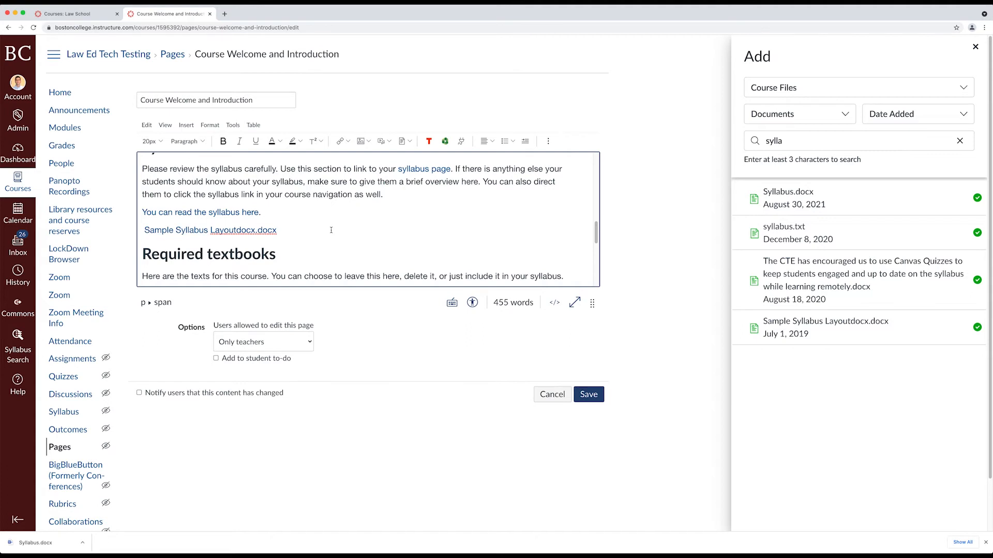
key("BackSpace")
key("BackSpace")
key("BackSpace")
key("BackSpace")
key("BackSpace")
key("BackSpace")
key("BackSpace")
key("BackSpace")
key("BackSpace")
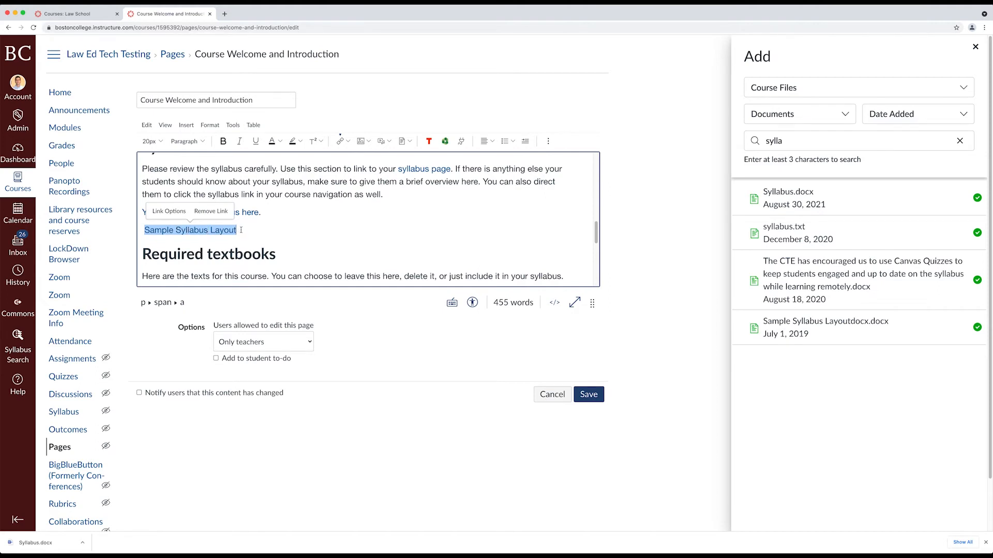
left_click(277, 214)
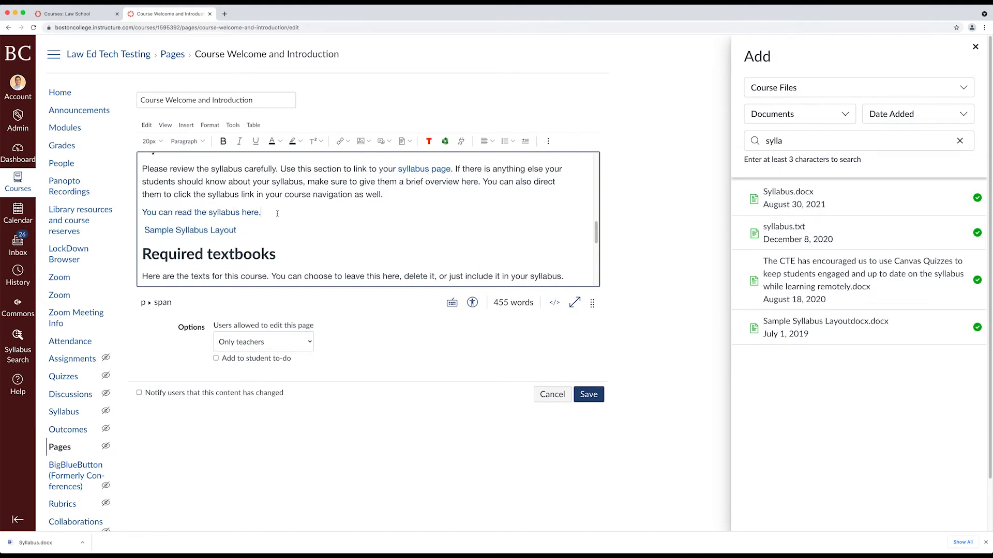
triple_click(246, 230)
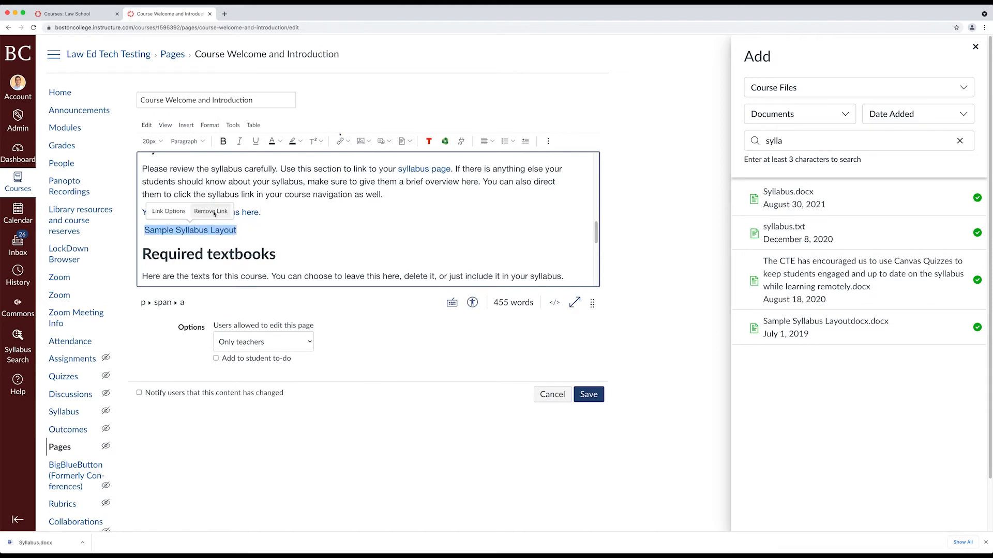
left_click(165, 211)
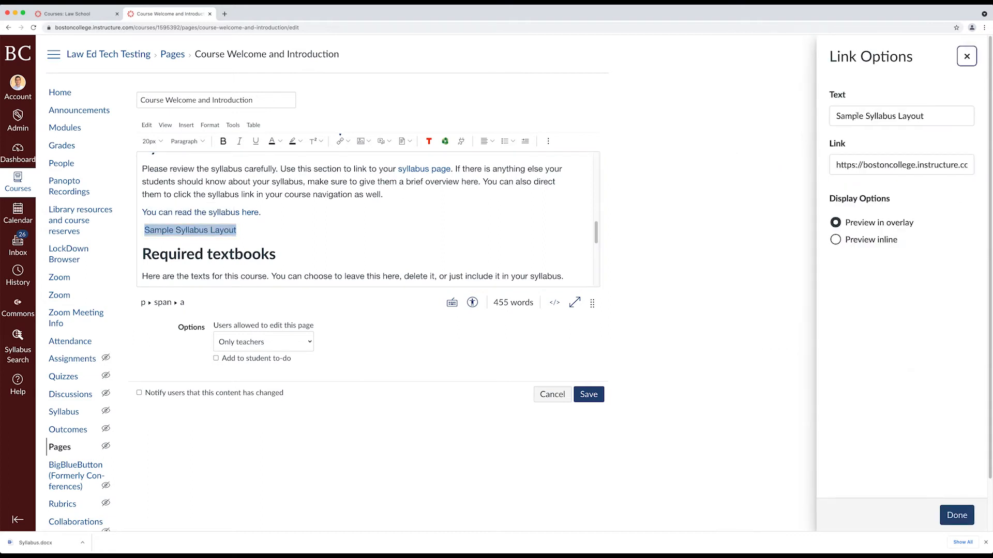
Append ' 2' to the link text so it reads 'Sample Syllabus Layout 2'
left_click(946, 117)
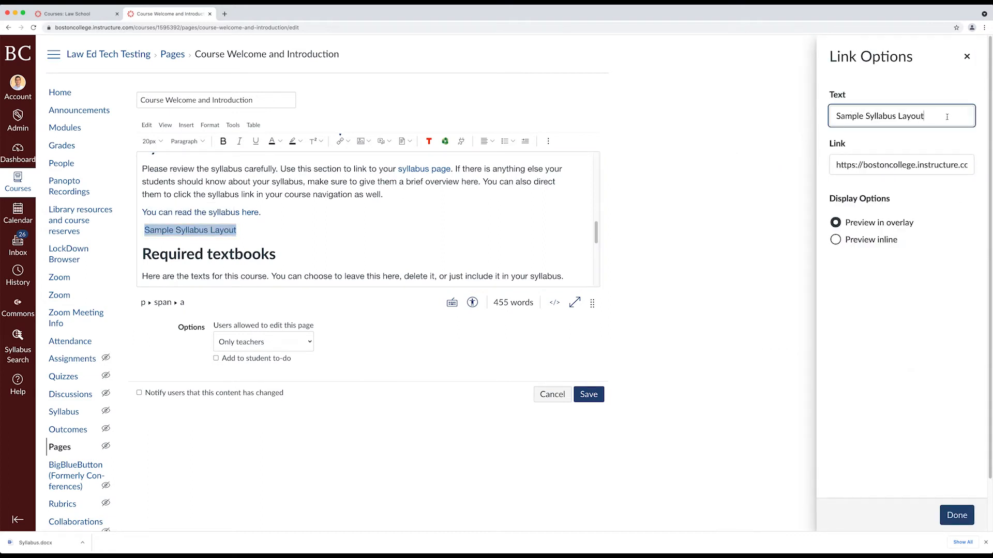
type("2")
left_click(956, 515)
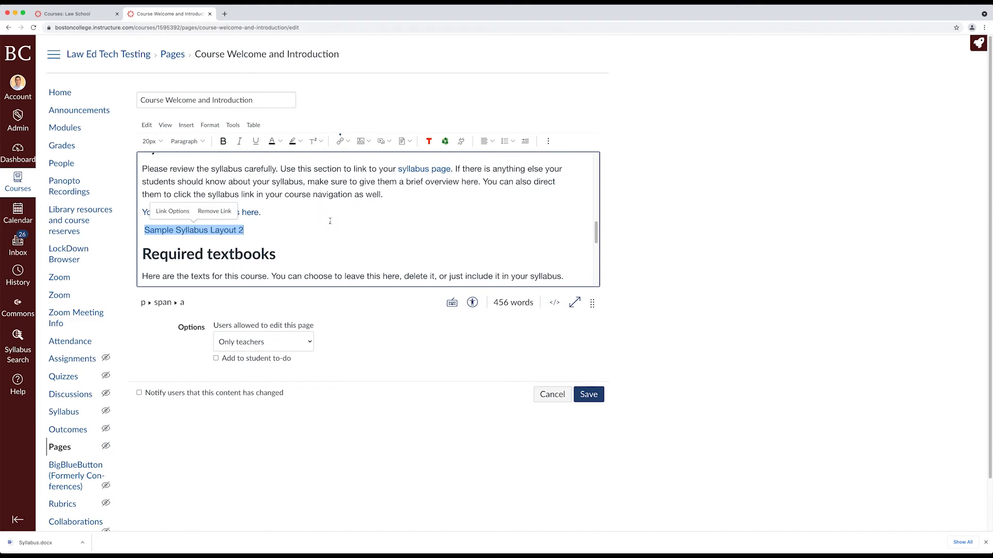
left_click(394, 195)
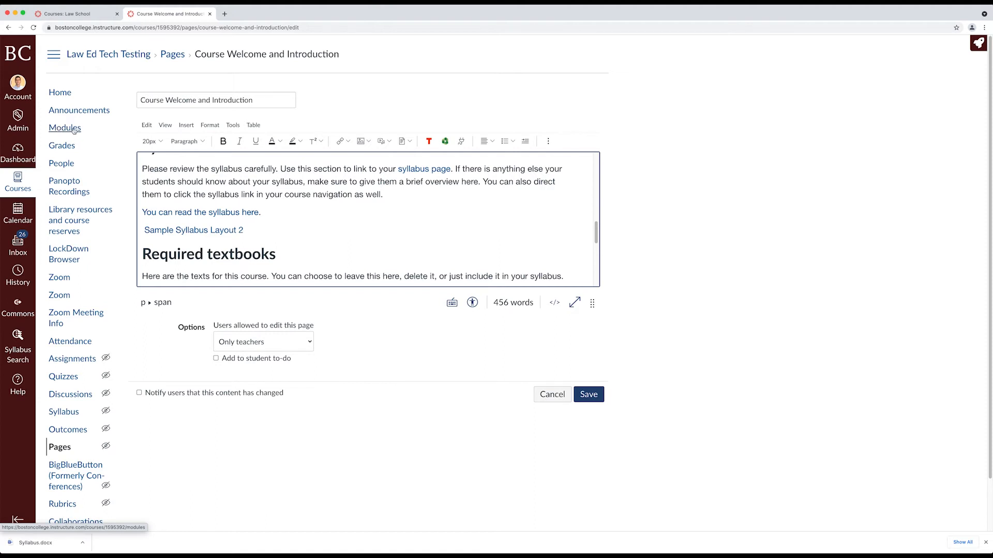
On the Modules page, start adding a File item to the Course Orientation module
left_click(74, 130)
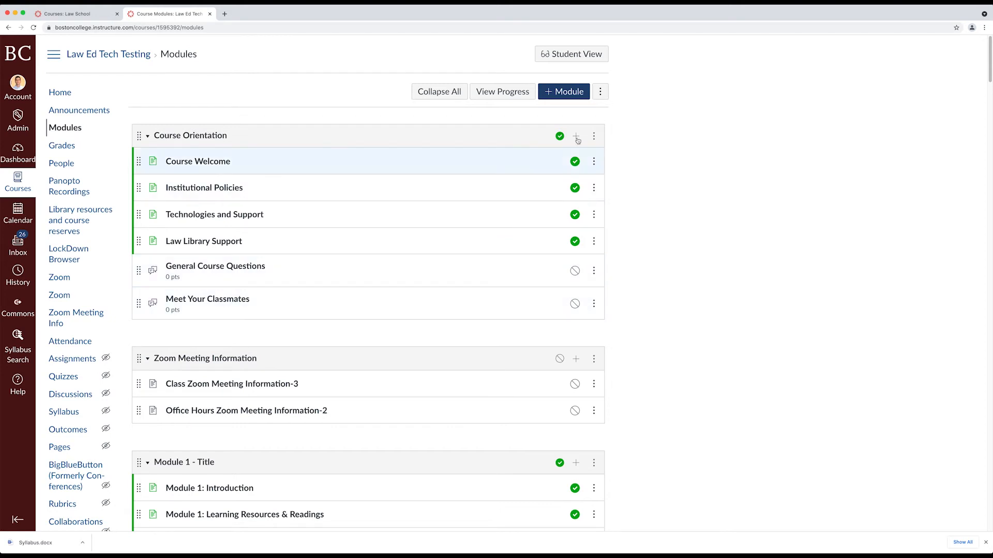
left_click(578, 137)
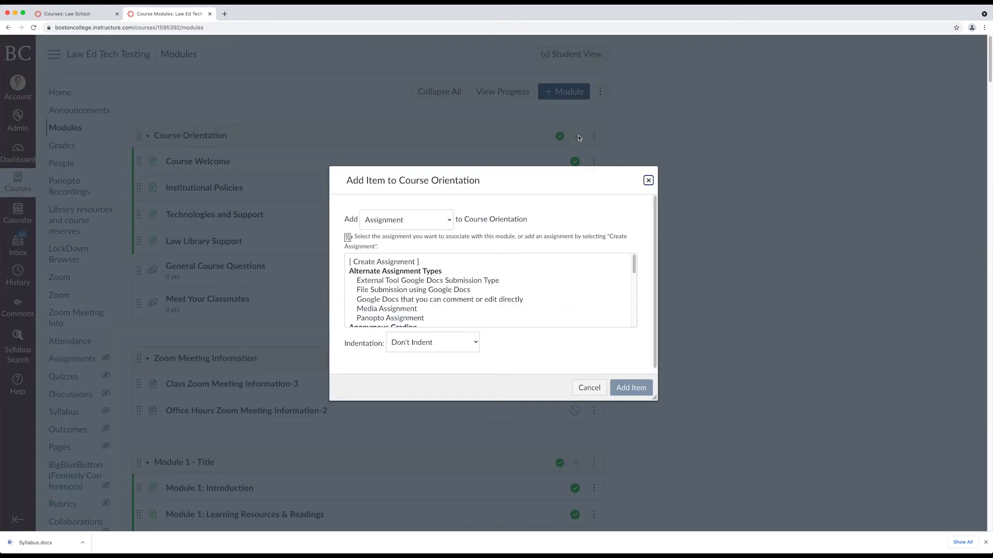
left_click(433, 220)
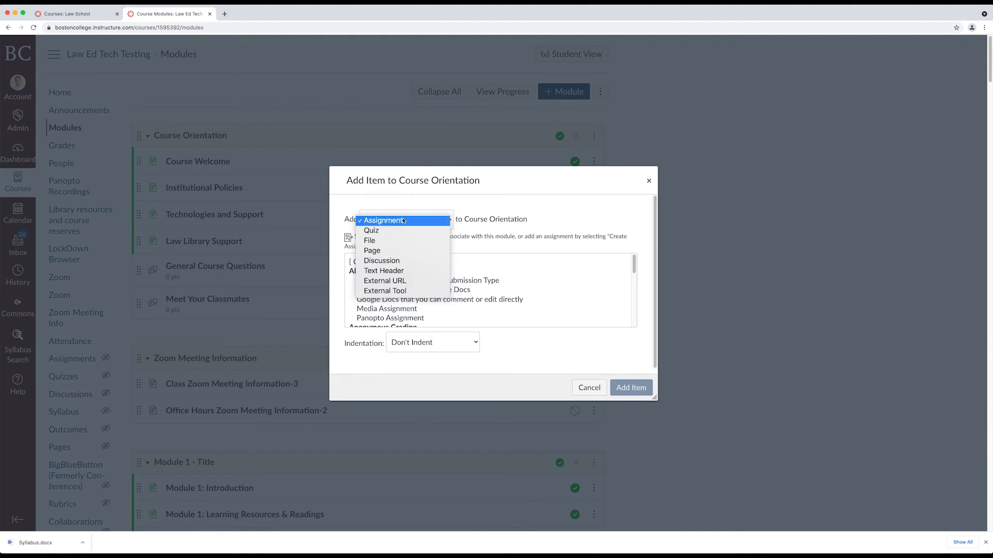
left_click(392, 240)
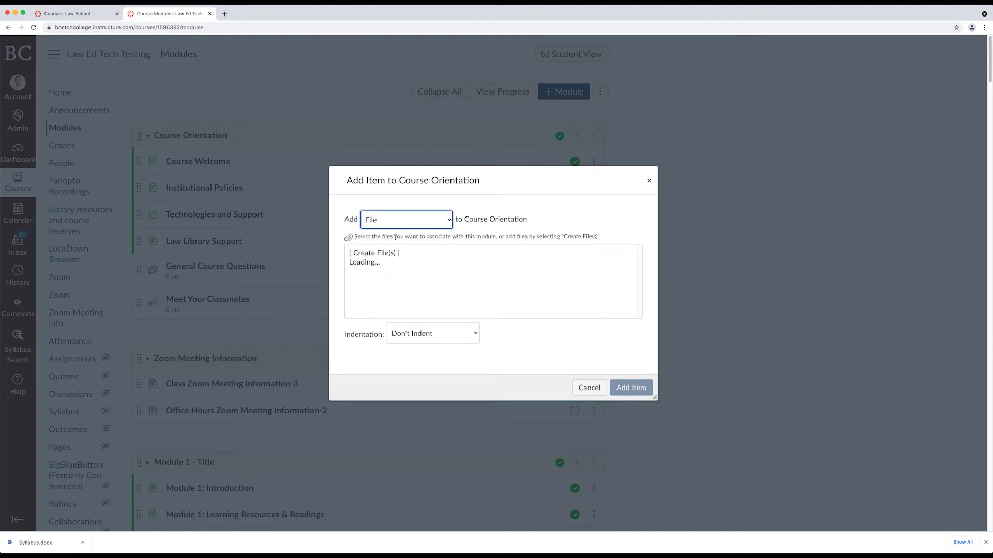
Try uploading Syllabus.docx from the Desktop as a new file, then abandon the upload
left_click_drag(640, 256, 635, 327)
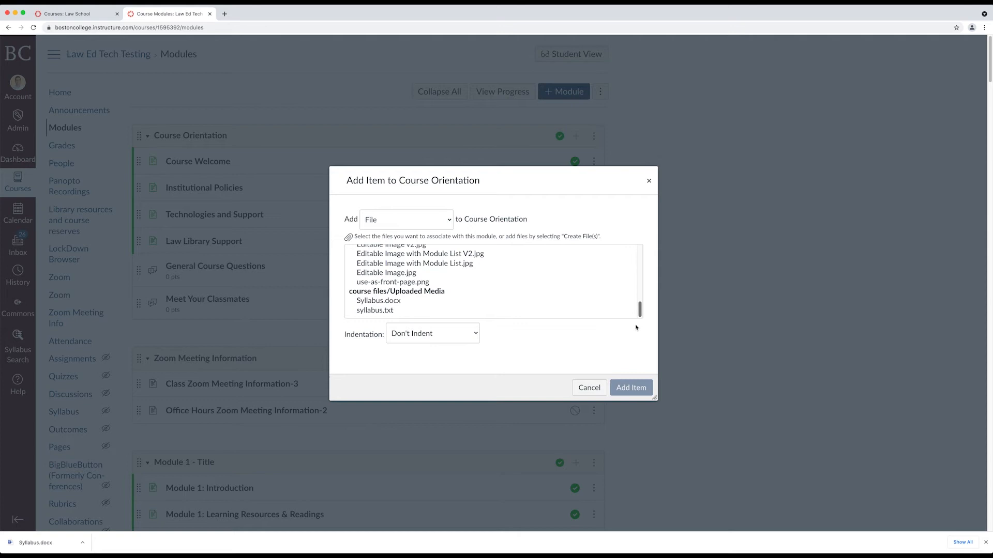
left_click_drag(639, 309, 643, 247)
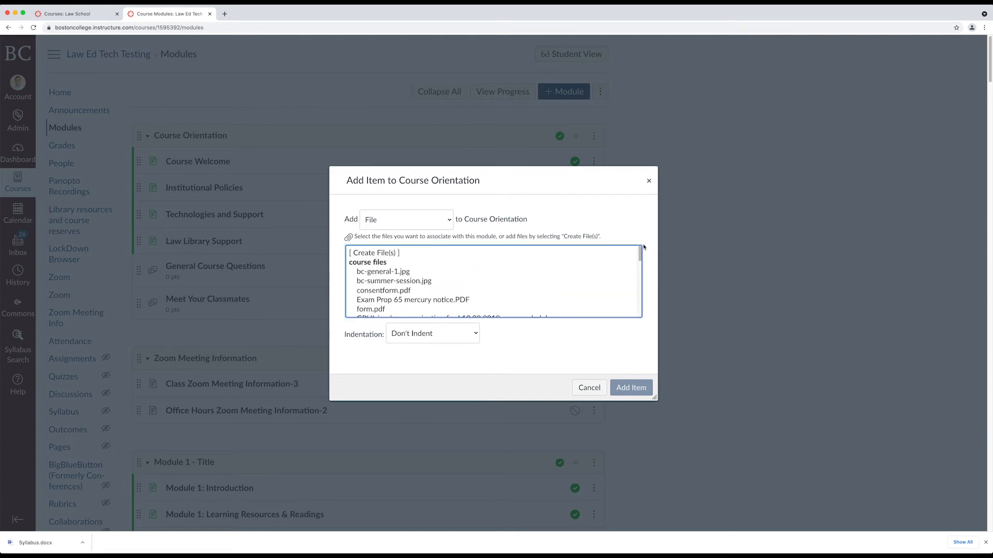
left_click(357, 253)
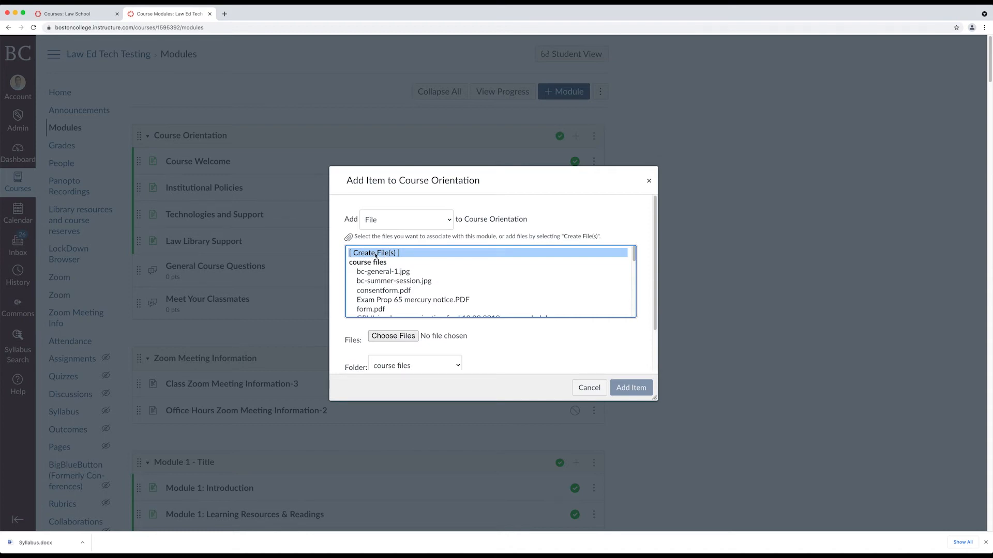
left_click(390, 337)
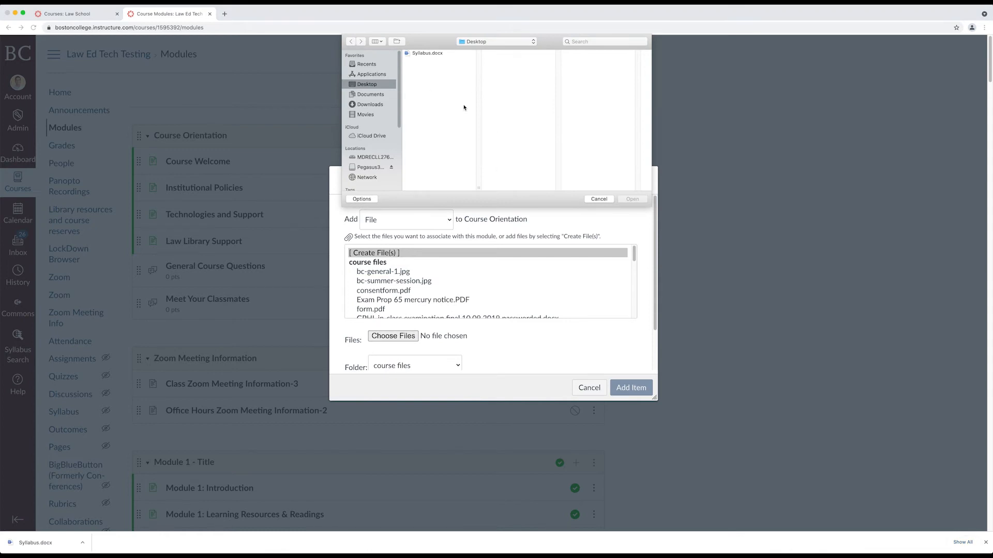
left_click(427, 53)
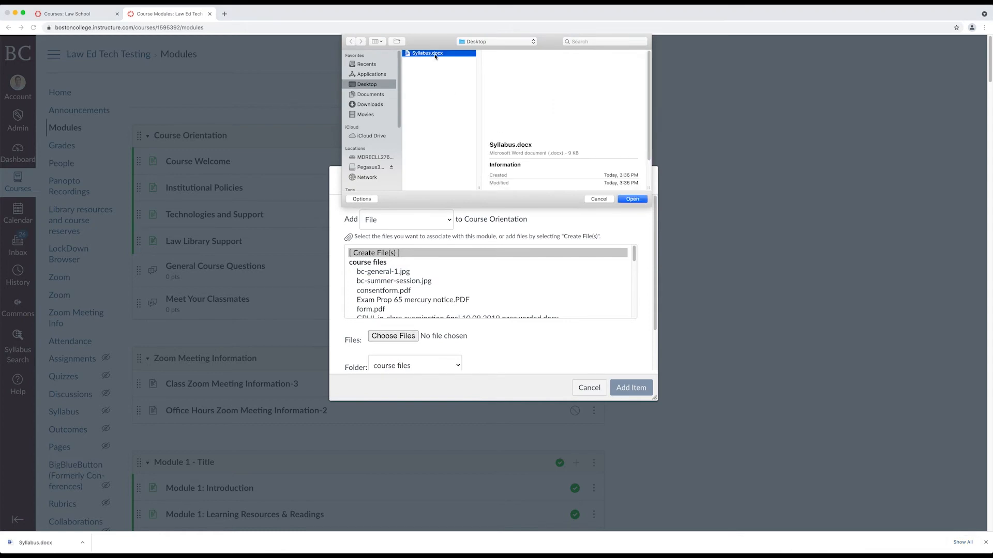
left_click(598, 199)
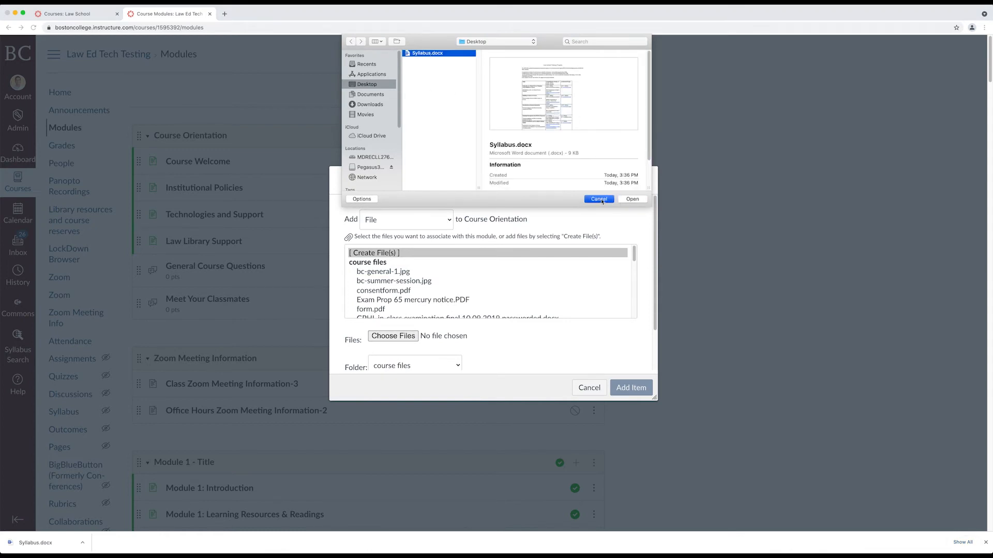
Pick the existing course file Sample Syllabus Layoutdocx.docx and add it to the module
scroll(634, 279, "down", 3)
left_click_drag(634, 288, 634, 297)
left_click(426, 286)
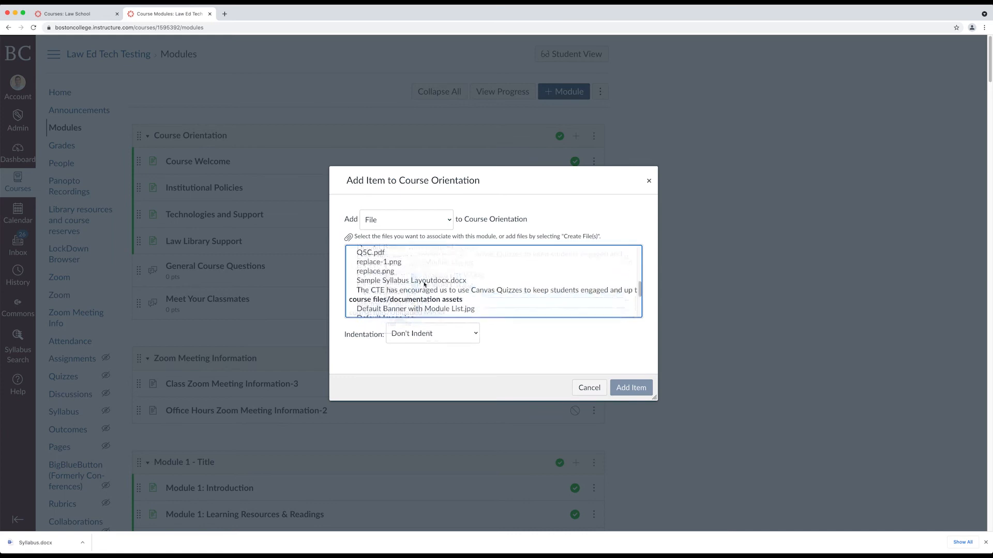
left_click(436, 281)
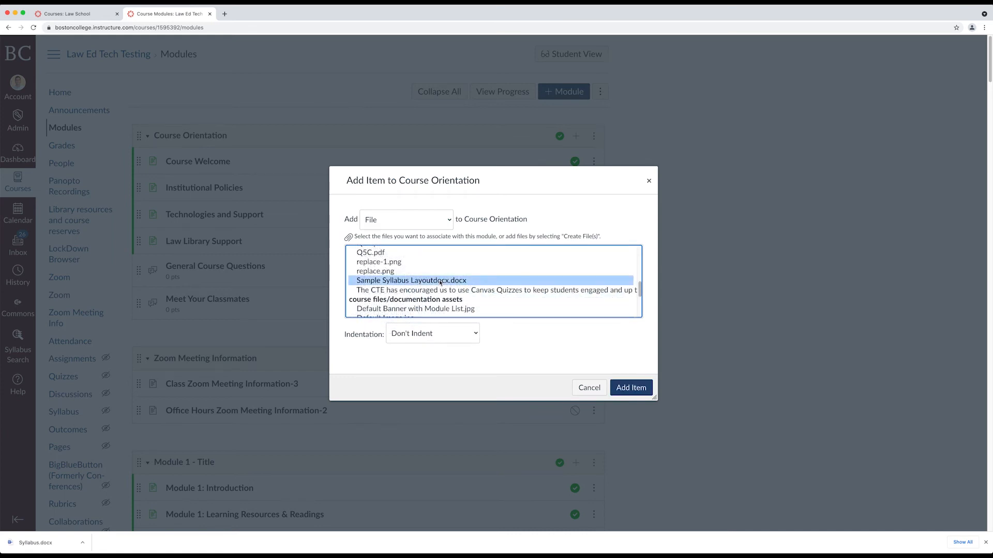
left_click(640, 389)
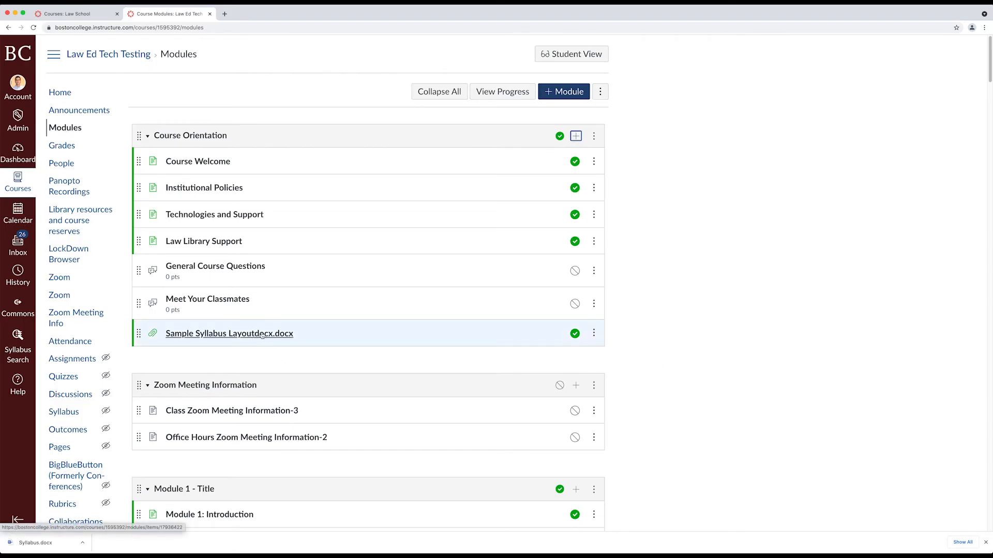
Edit the new file item and remove 'docx.docx' so its title is 'Sample Syllabus Layout'
left_click(594, 334)
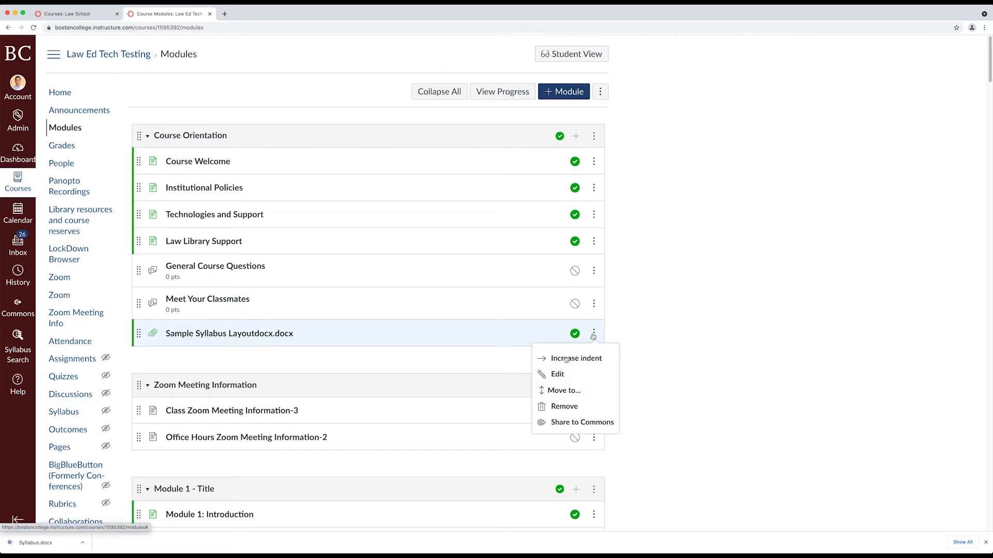
left_click(558, 376)
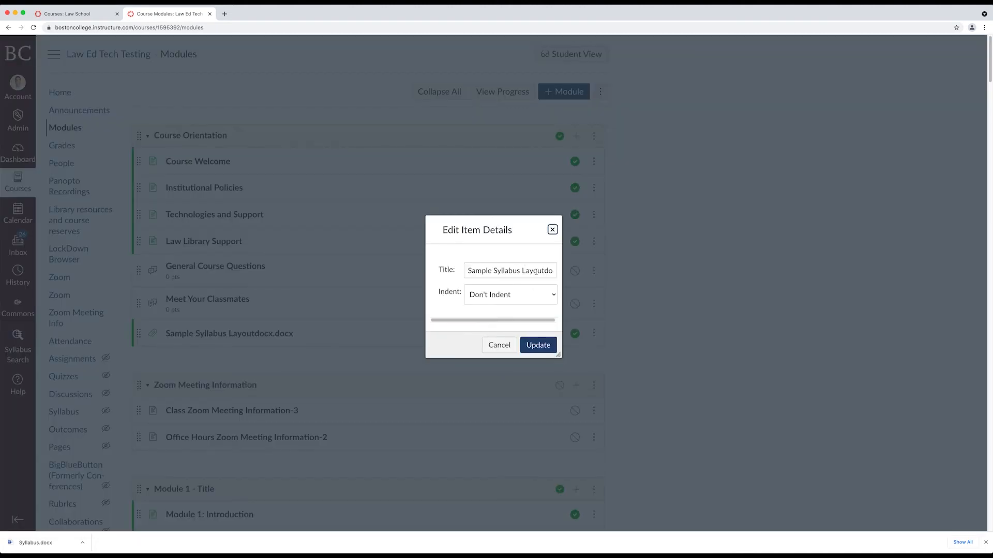
key("End")
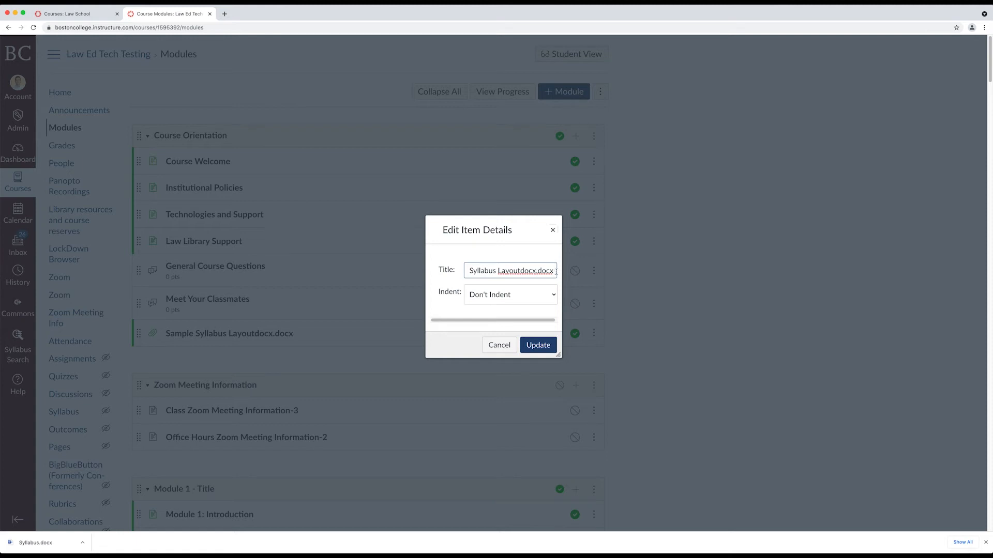
key("BackSpace")
key("BackSpace")
key("BackSpace")
key("BackSpace")
key("BackSpace")
key("BackSpace")
key("BackSpace")
key("BackSpace")
key("BackSpace")
left_click(540, 344)
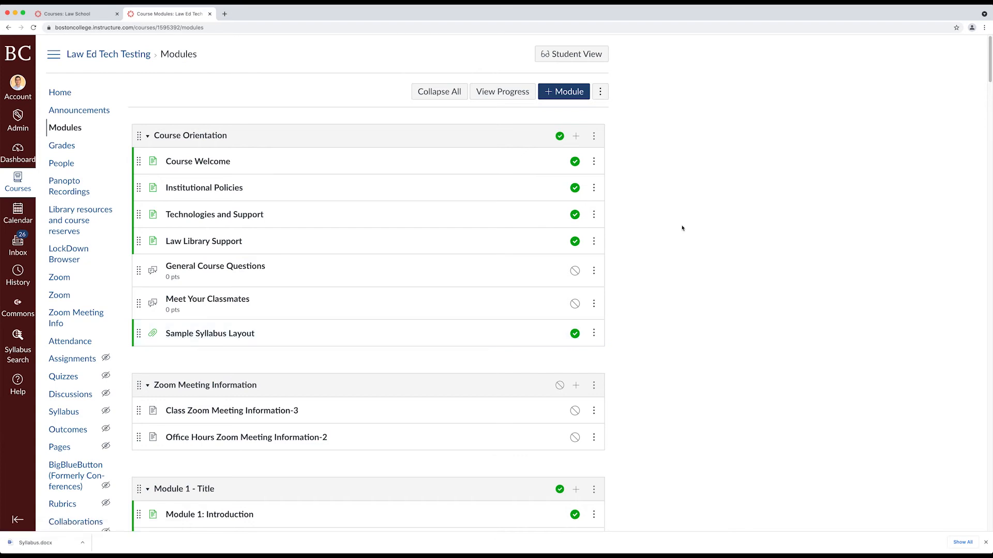
Open bc.edu/cte in a new tab, go to Tech Tools, and display the Poll Everywhere section
left_click(225, 14)
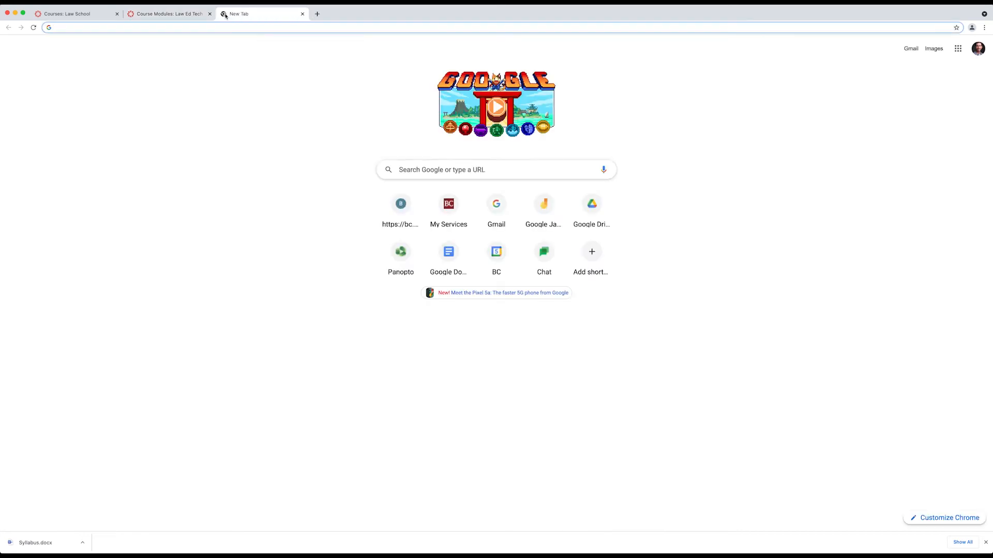
type("bc.edu/cte")
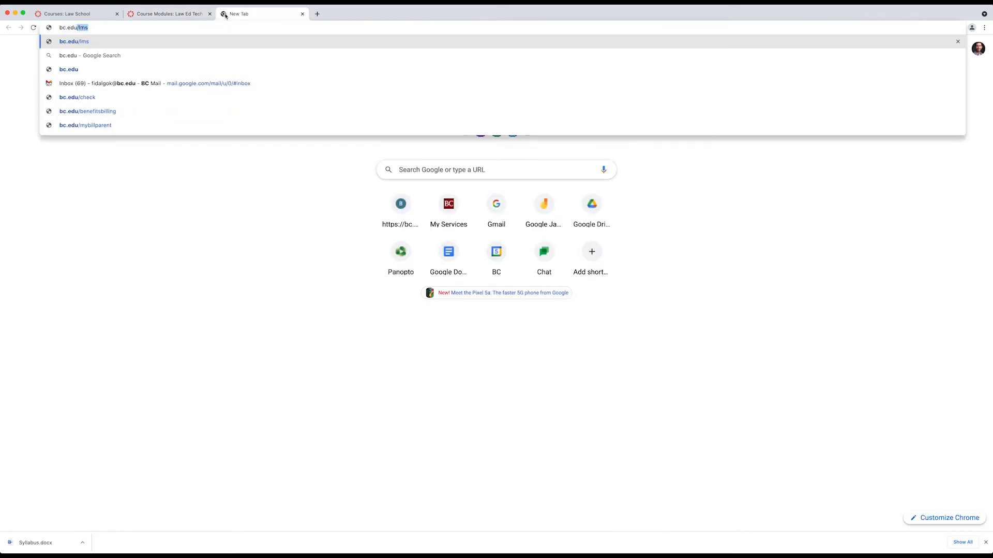
key("Return")
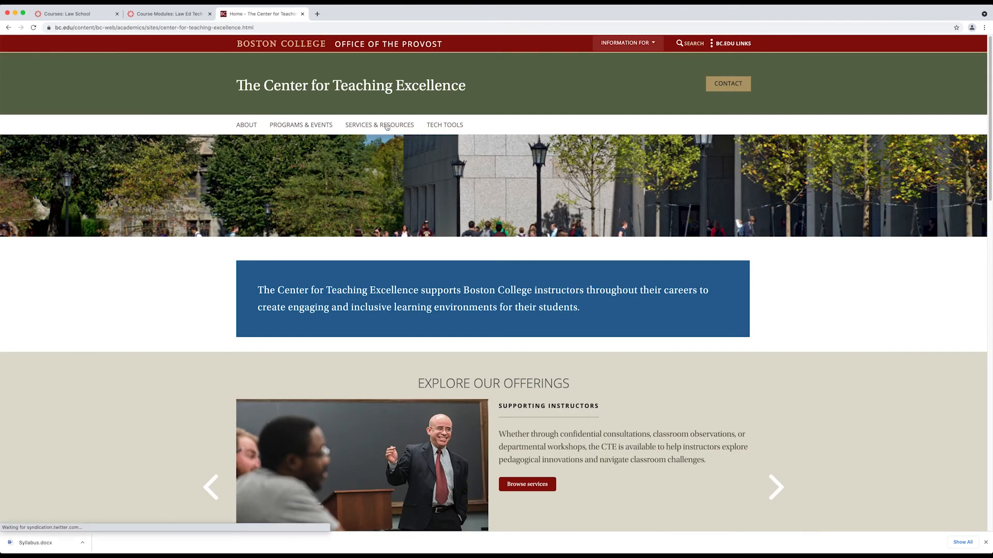
left_click(444, 125)
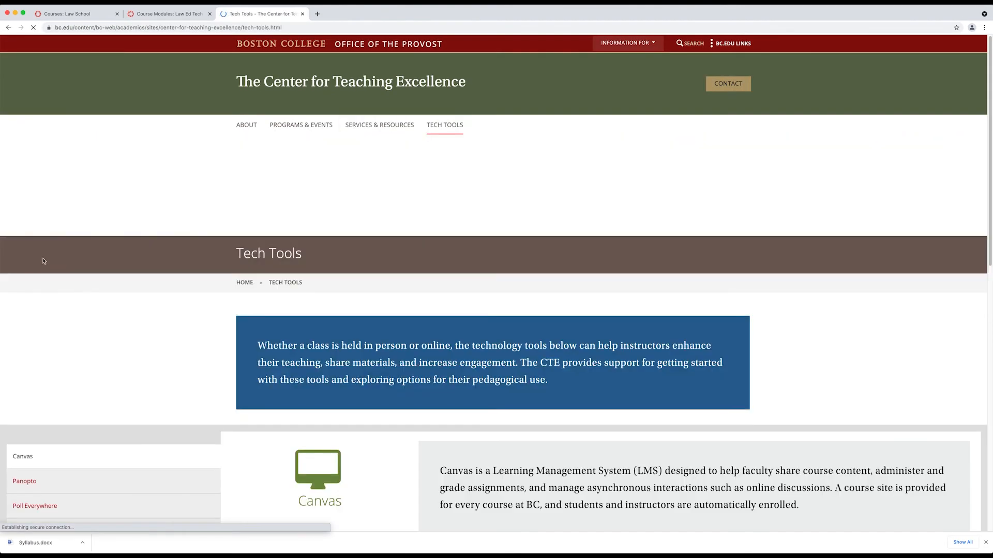
scroll(42, 155, "down", 7)
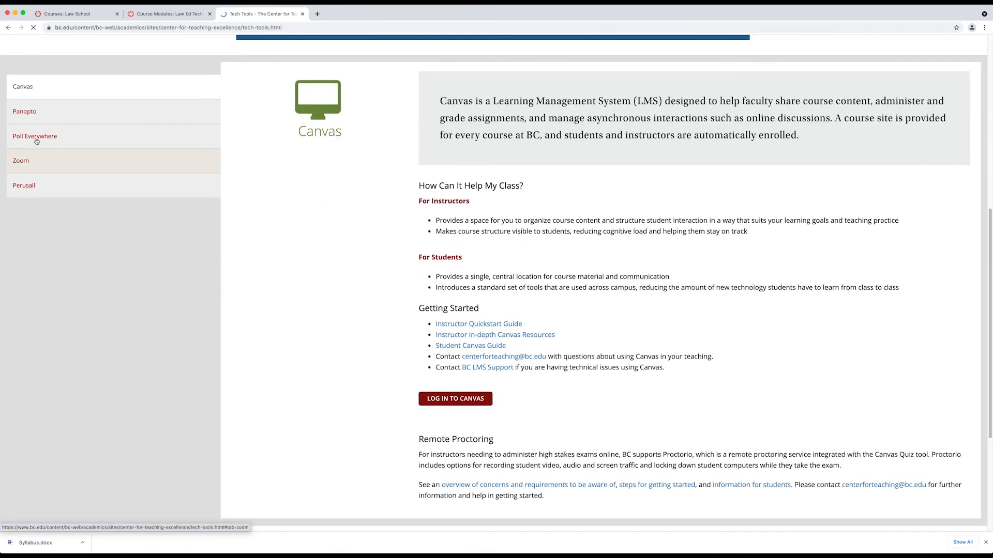
left_click(36, 140)
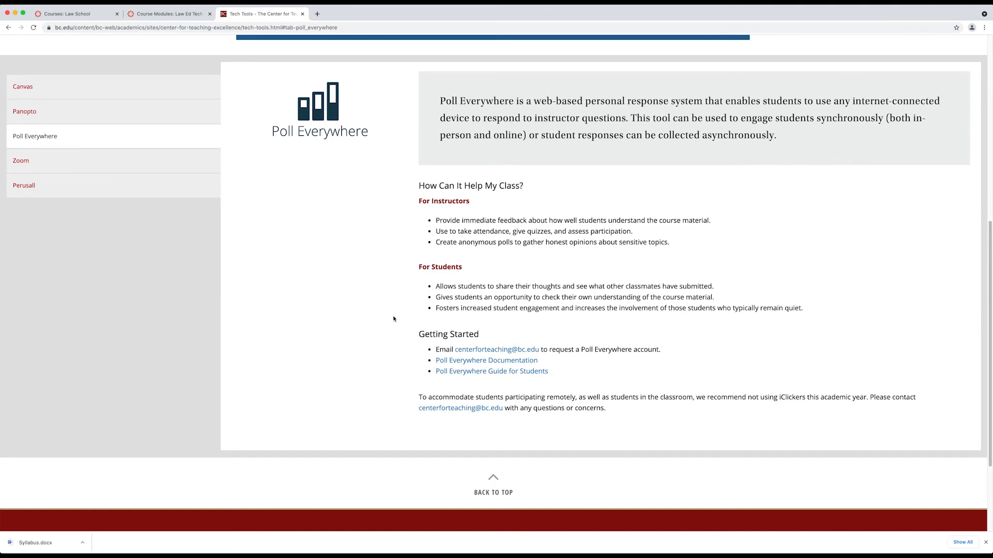
Open the Poll Everywhere Guide for Students in a new tab and scroll through it
right_click(469, 373)
key("Escape")
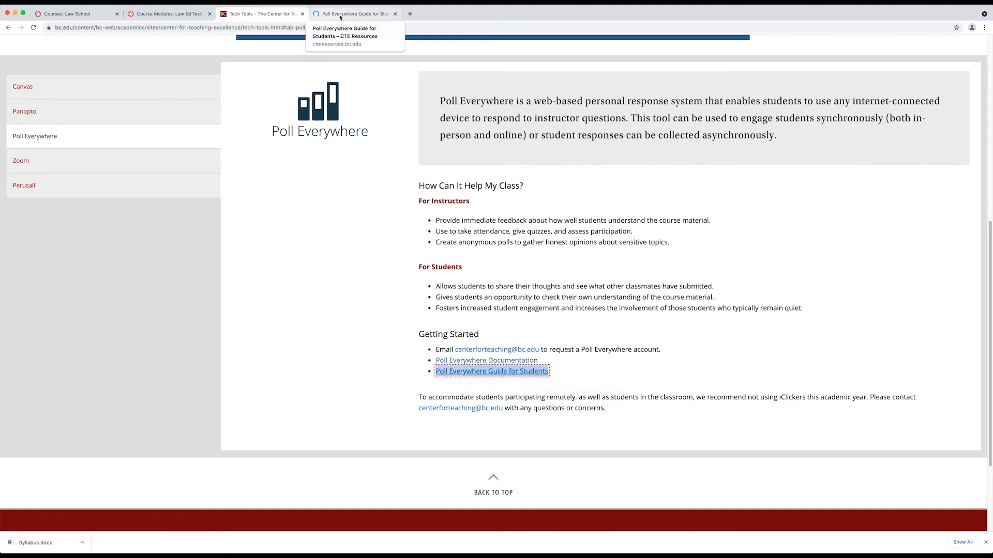
left_click(341, 15)
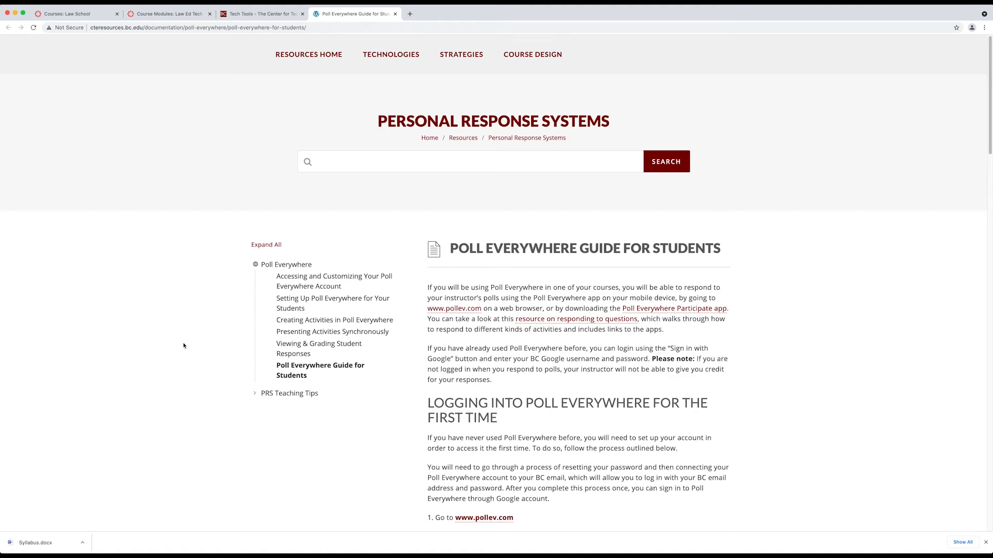
scroll(184, 346, "down", 5)
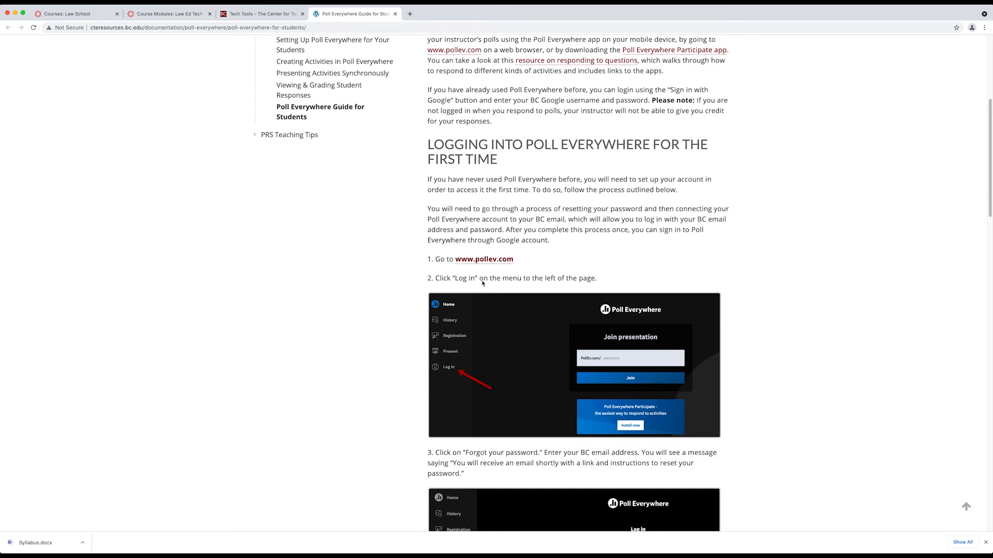
scroll(389, 381, "down", 5)
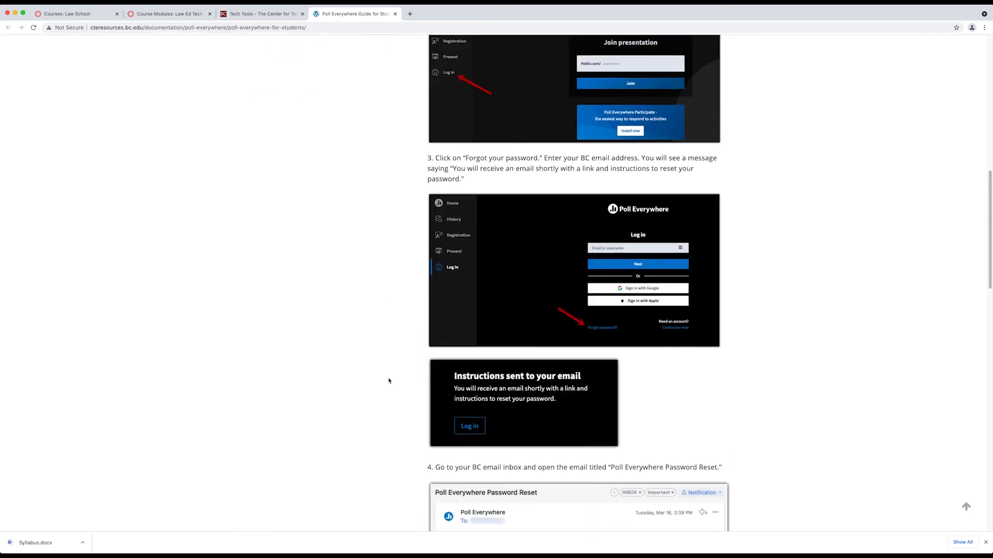
scroll(389, 381, "down", 4)
scroll(388, 382, "down", 1)
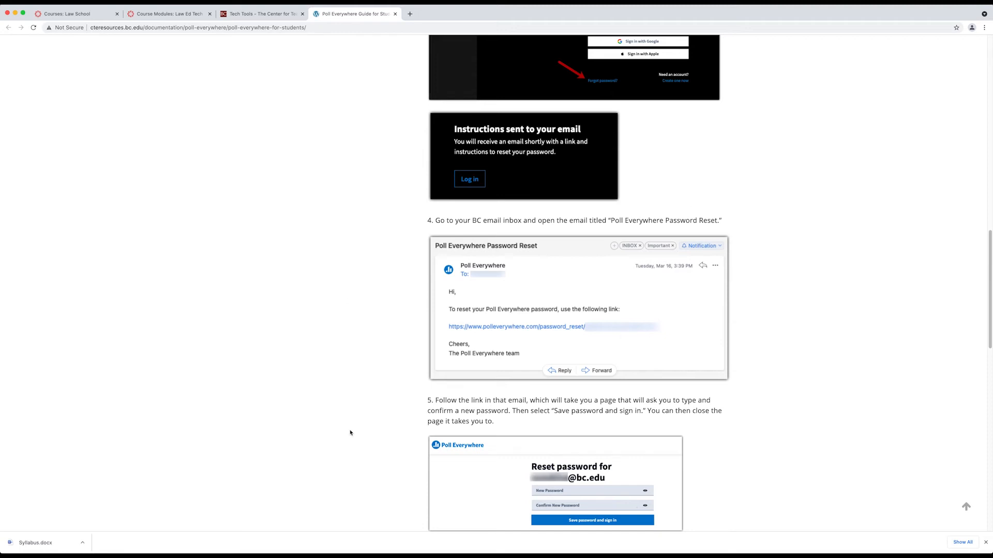
scroll(350, 433, "up", 7)
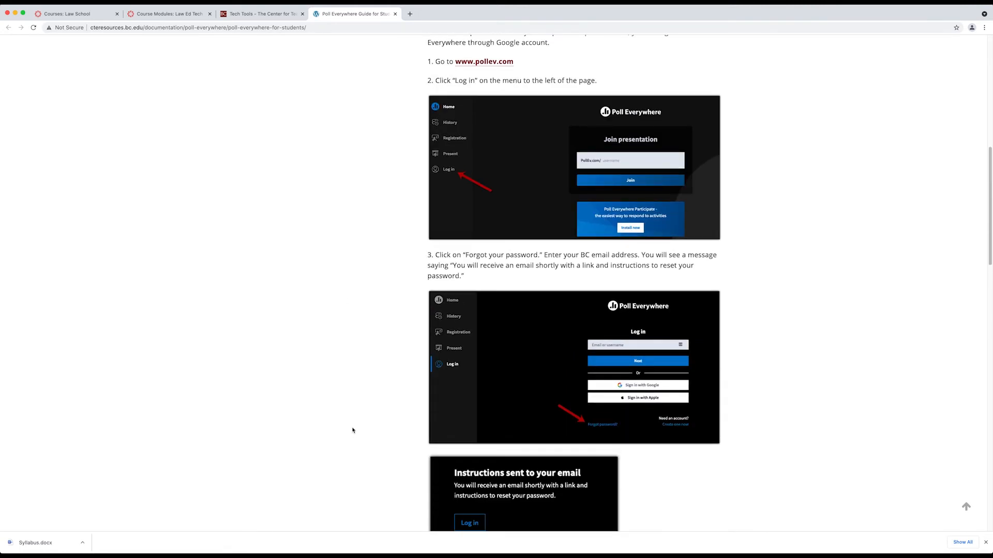
scroll(381, 359, "up", 8)
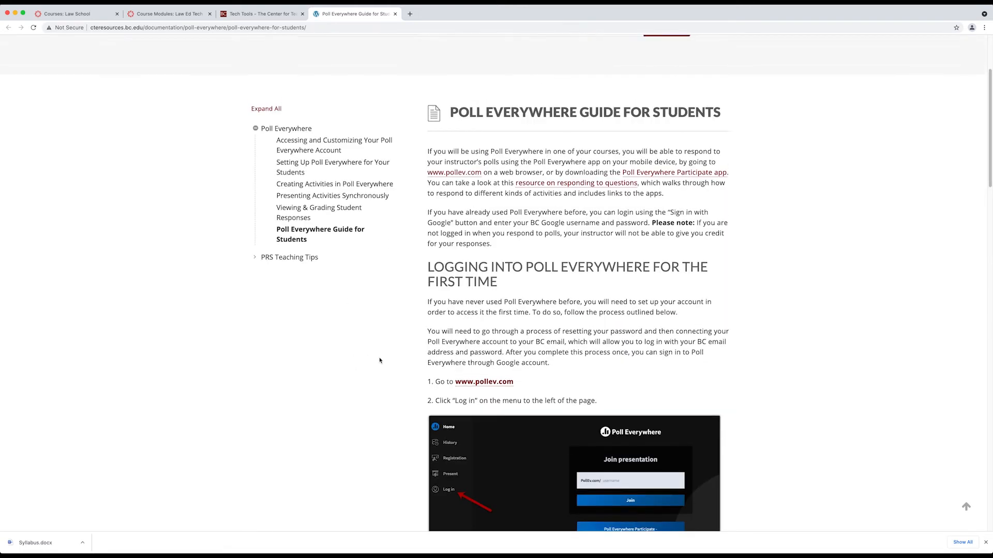
Return to the Tech Tools tab, then open a blank new browser tab
left_click(264, 13)
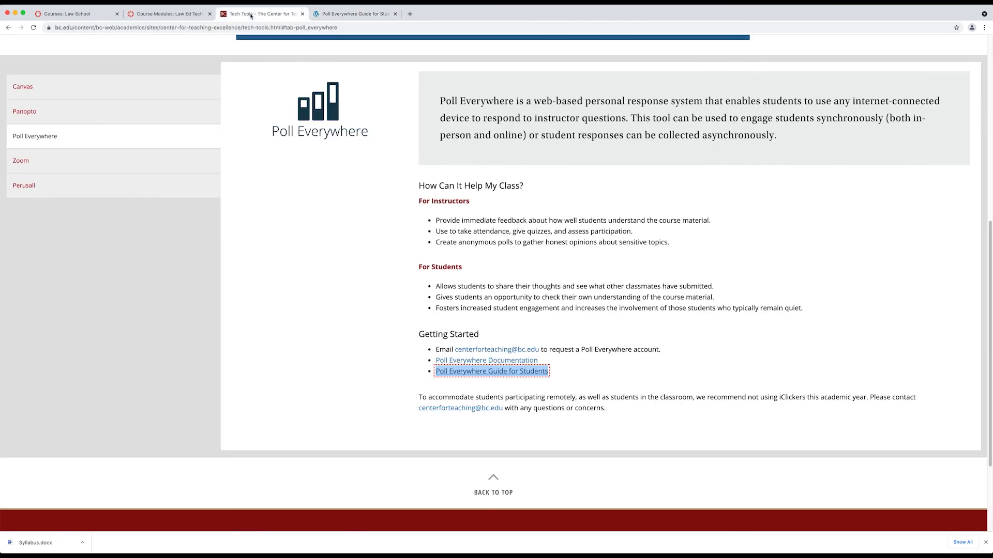
left_click(534, 300)
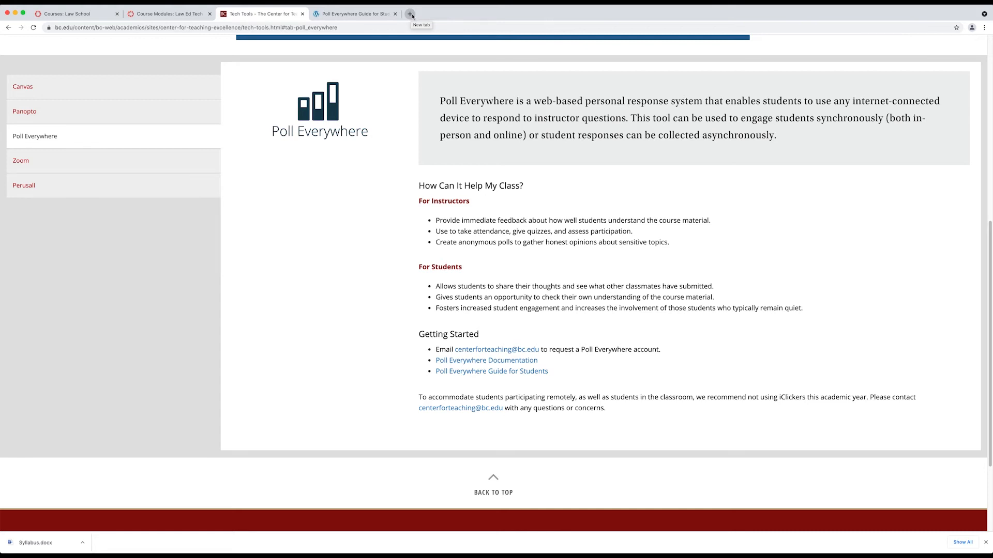
left_click(412, 15)
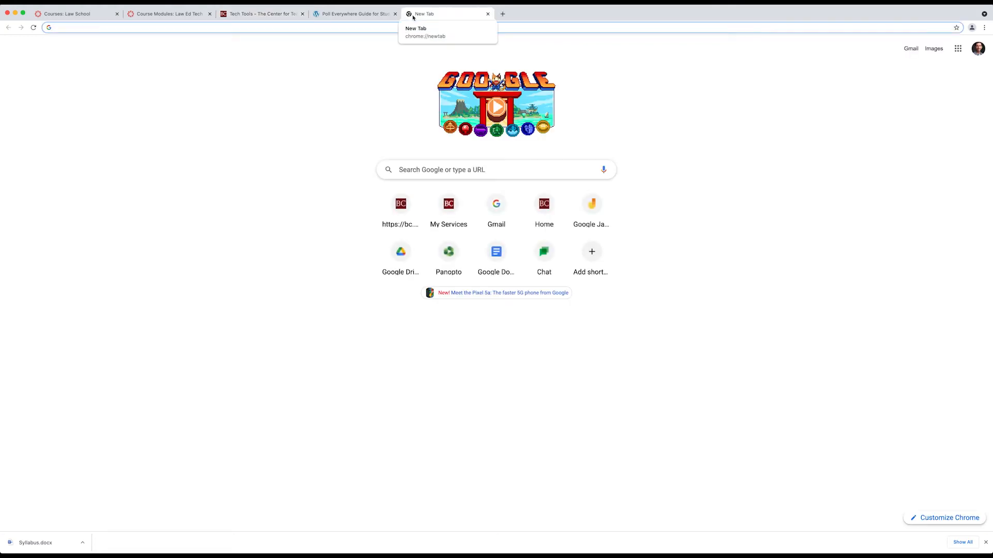
Load polleverywhere.com, log in, and go to the Participants page
type("pollevery")
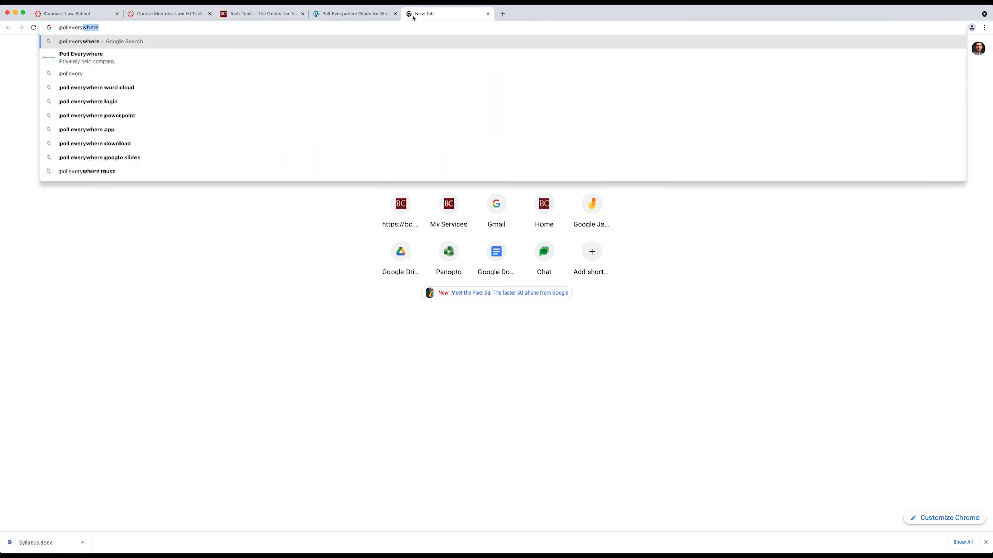
type("where.com")
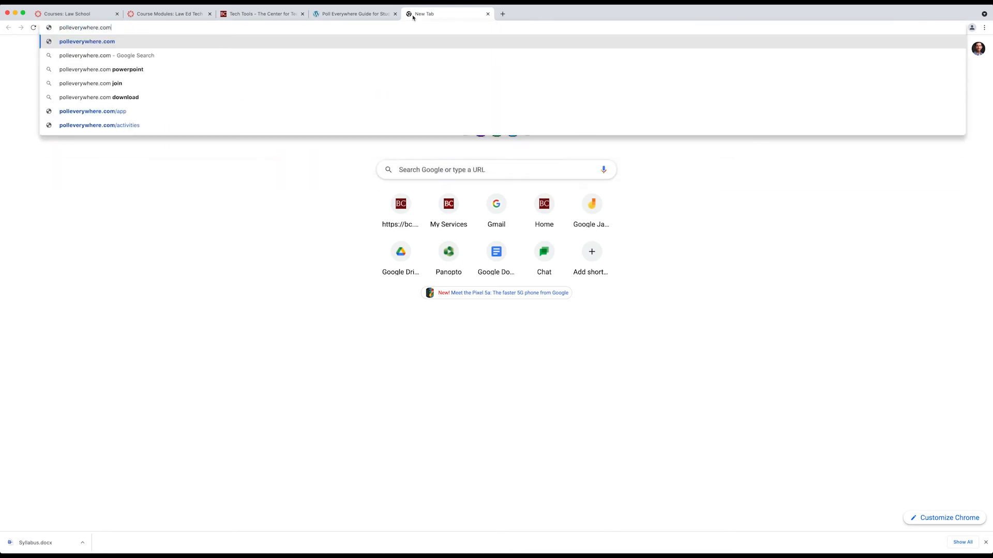
key("Return")
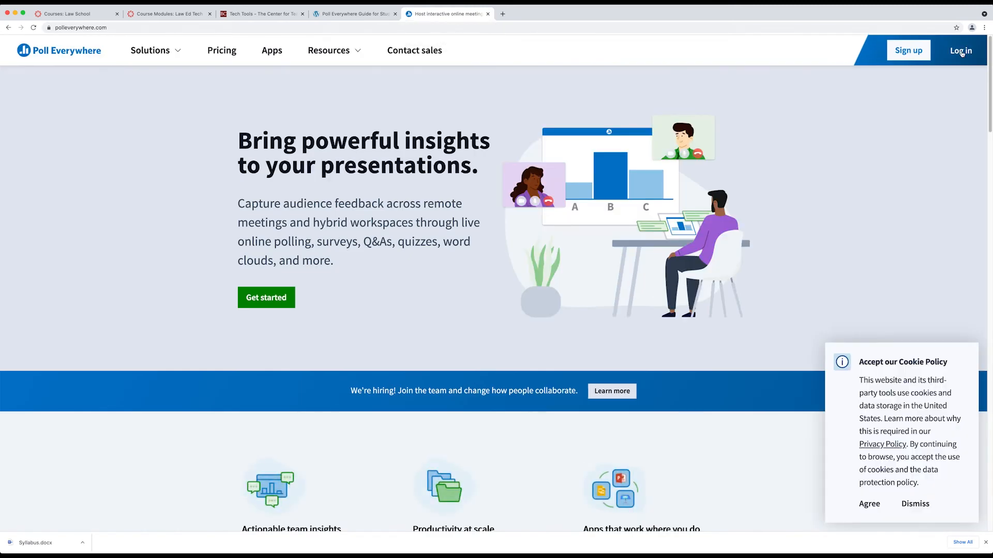
left_click(961, 53)
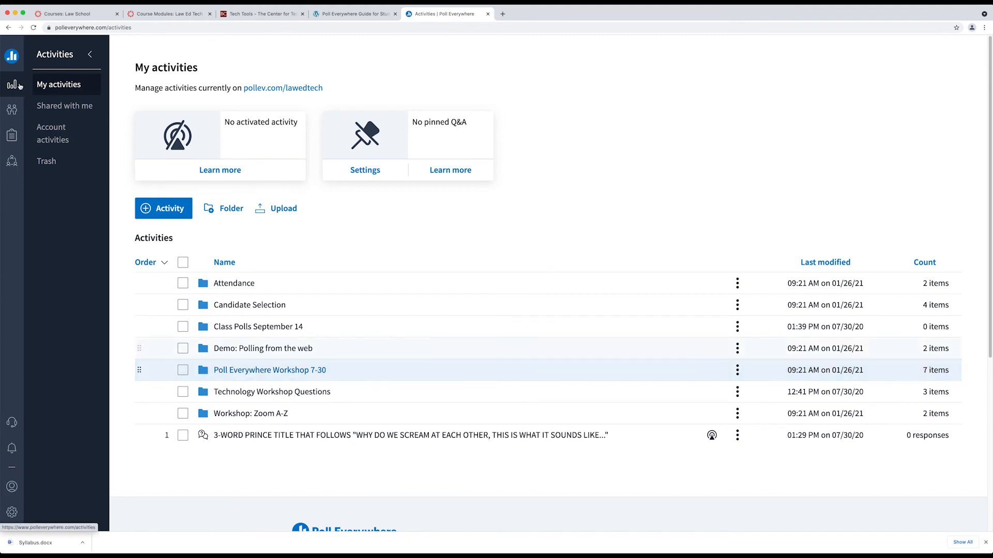
left_click(13, 113)
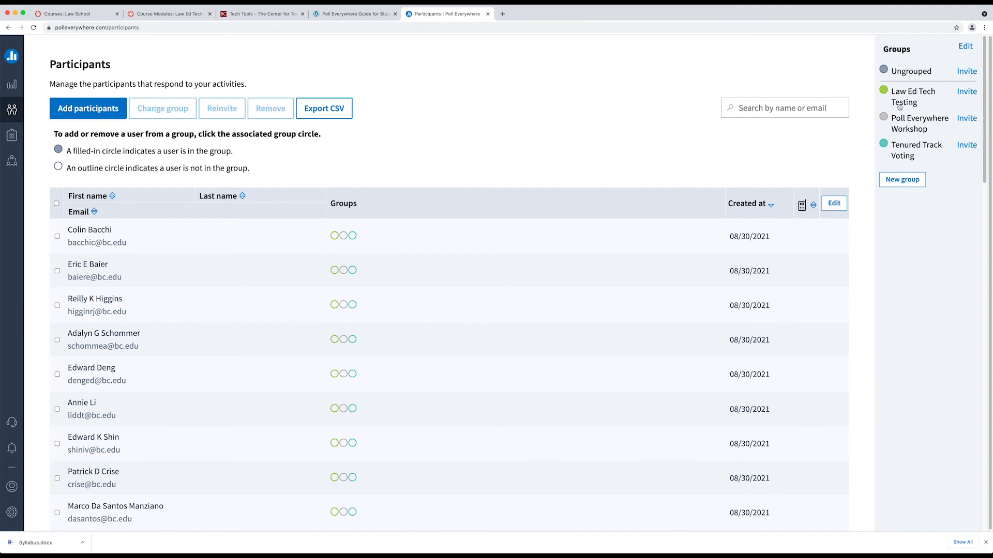
Delete the Poll Everywhere Workshop and Law Ed Tech Testing groups, confirming each deletion
left_click(967, 92)
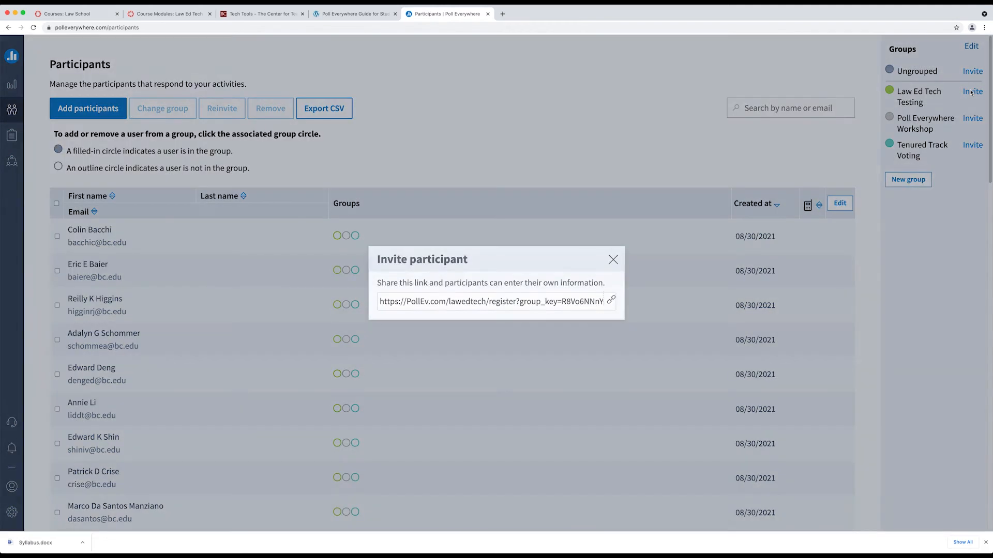
left_click(612, 260)
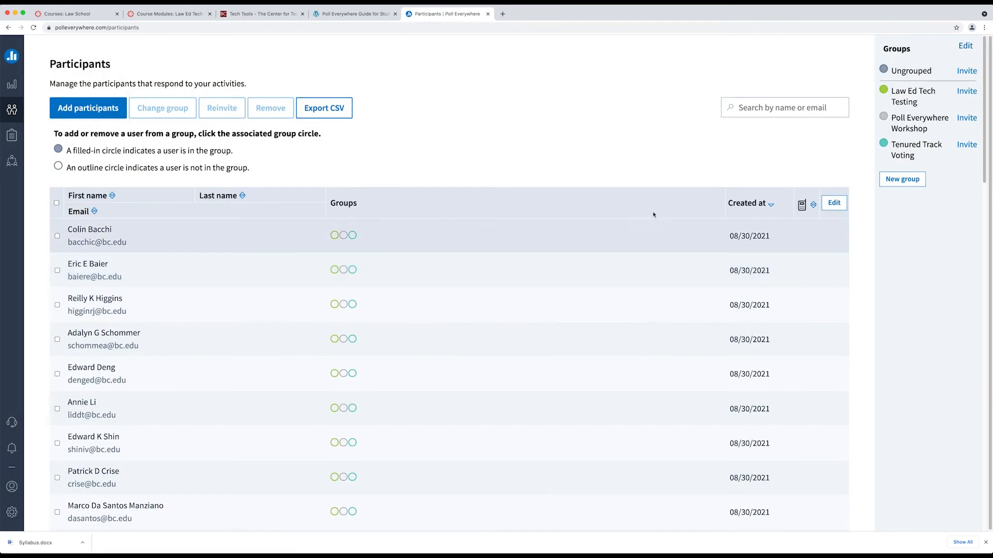
left_click(964, 46)
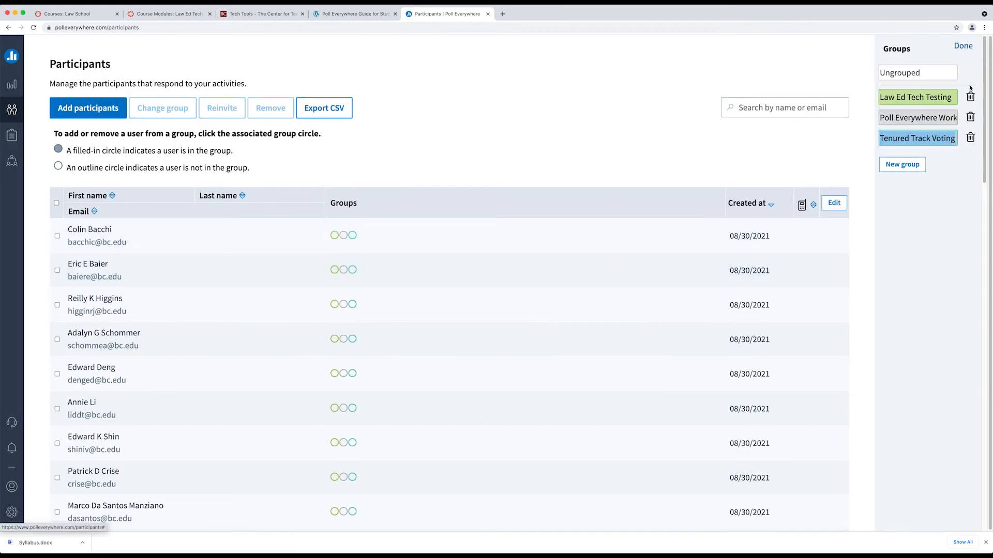
left_click(970, 116)
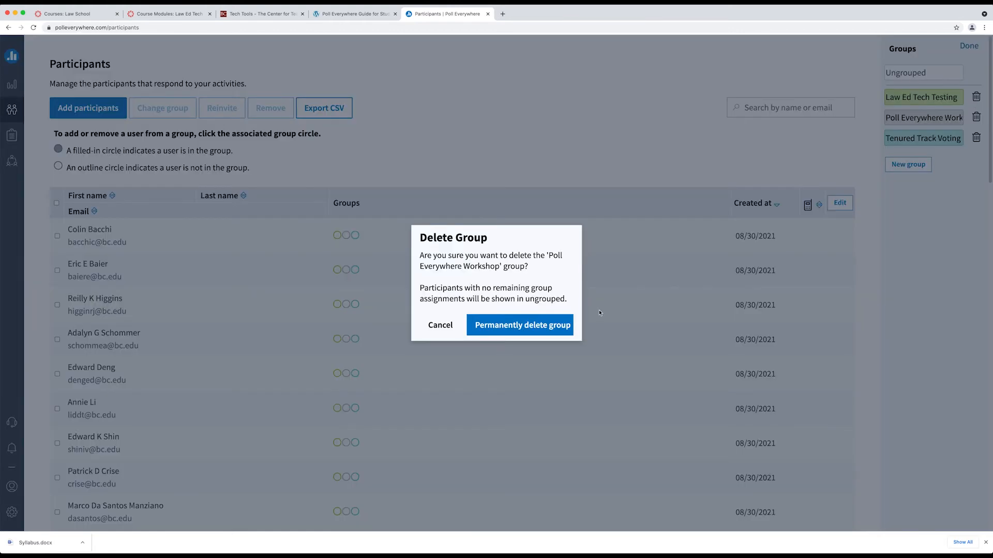
left_click(521, 326)
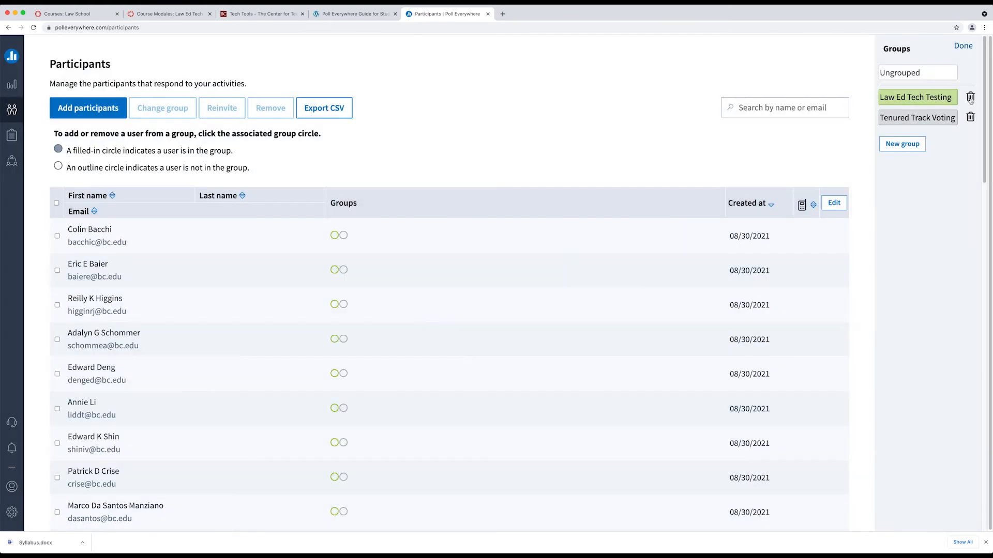
left_click(971, 97)
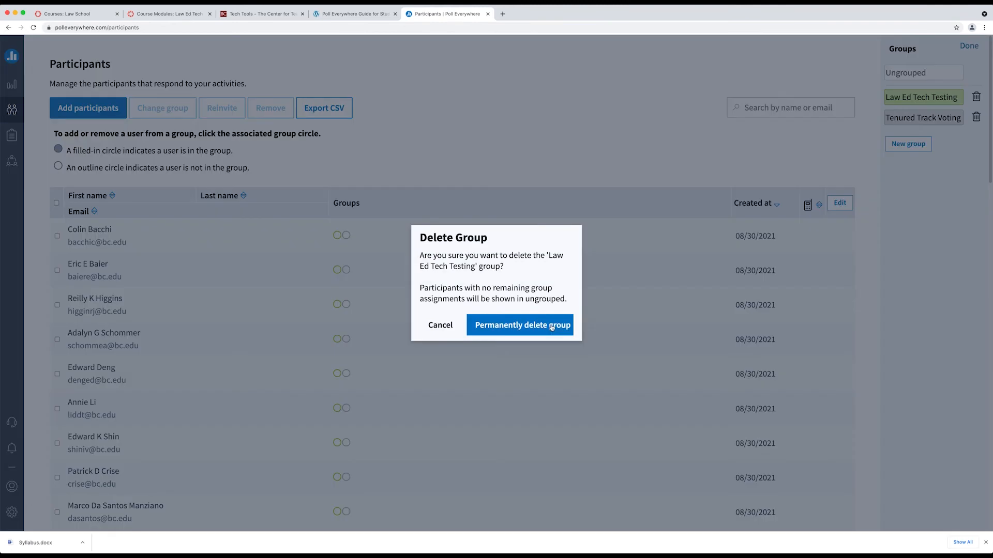
left_click(551, 326)
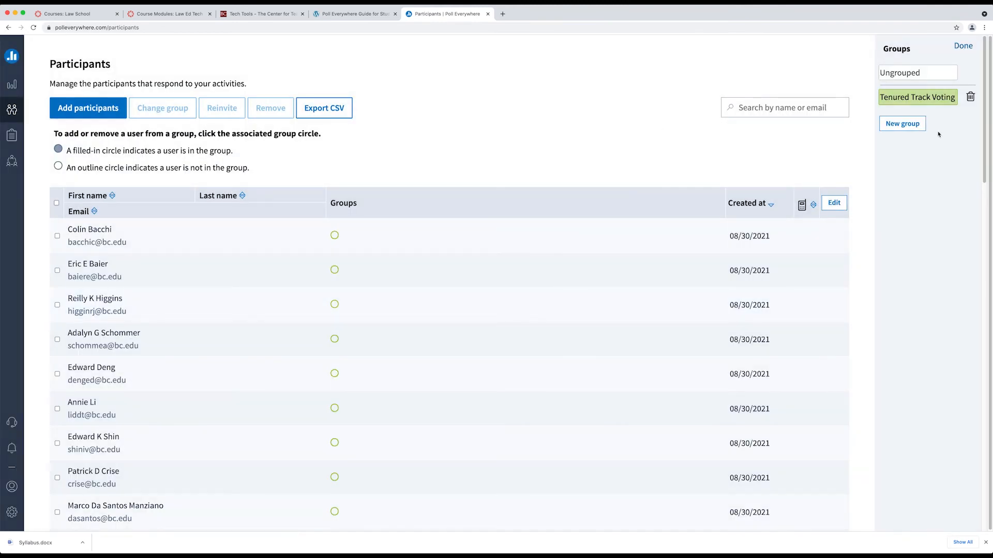
left_click(964, 46)
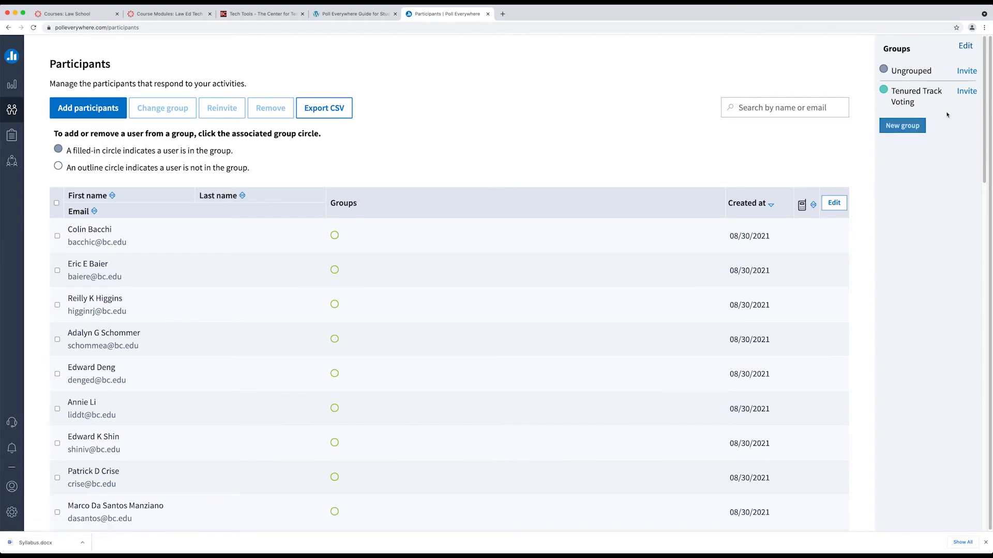
Create a participant group named 'Fall 2021 Law Ed Tech' and copy its registration invite link
left_click(906, 126)
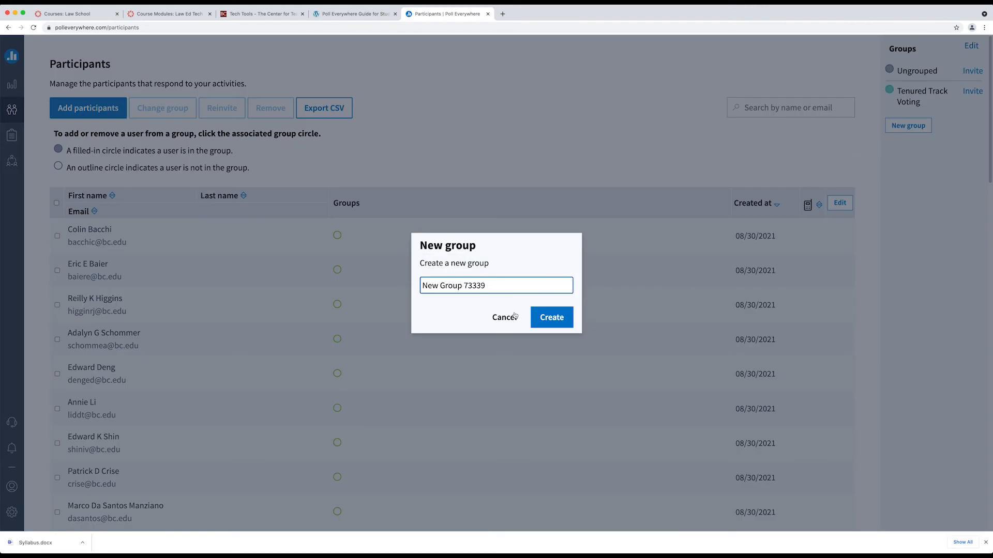
key("shift+Left")
key("shift+Left")
key("shift+Left")
key("super+a")
type("Fall 2021 Law Ed Tech")
left_click(558, 323)
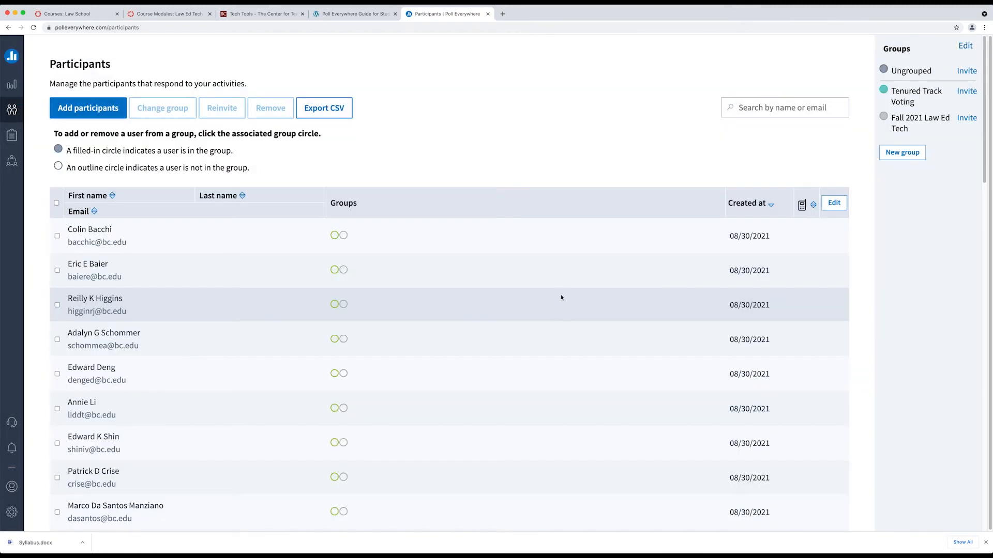
left_click(968, 118)
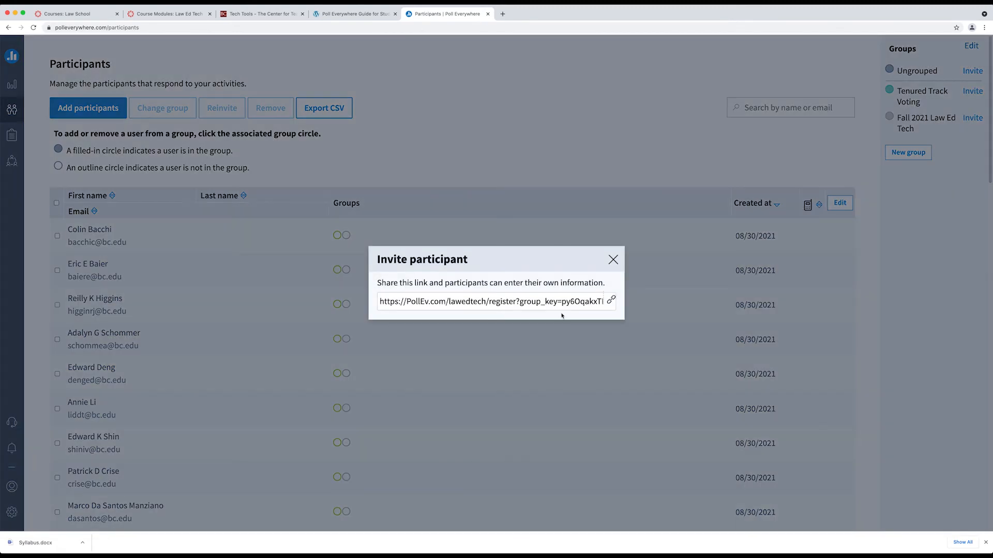
left_click(610, 302)
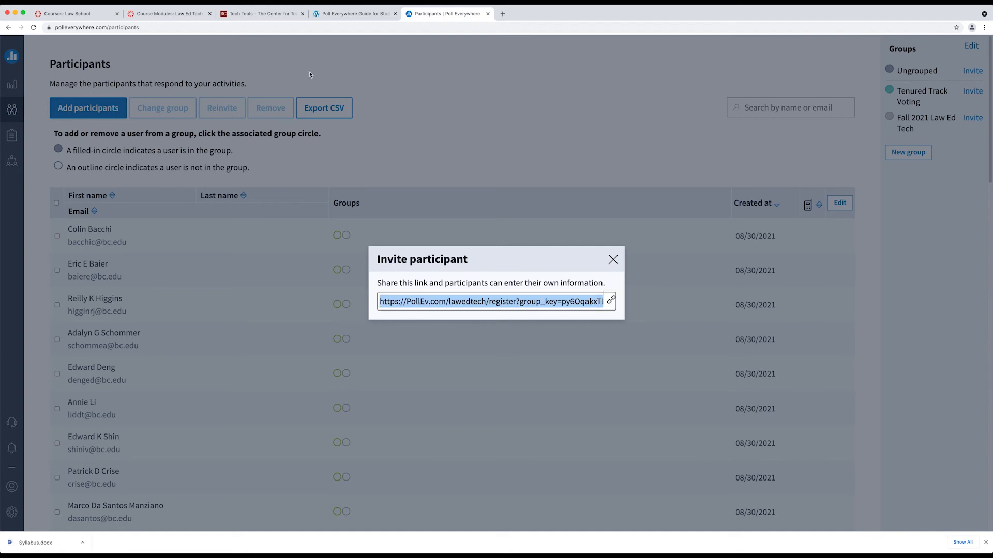
Add an External URL item 'Student Poll Everywhere Registration' with the pasted invite link, opening in a new tab
left_click(150, 13)
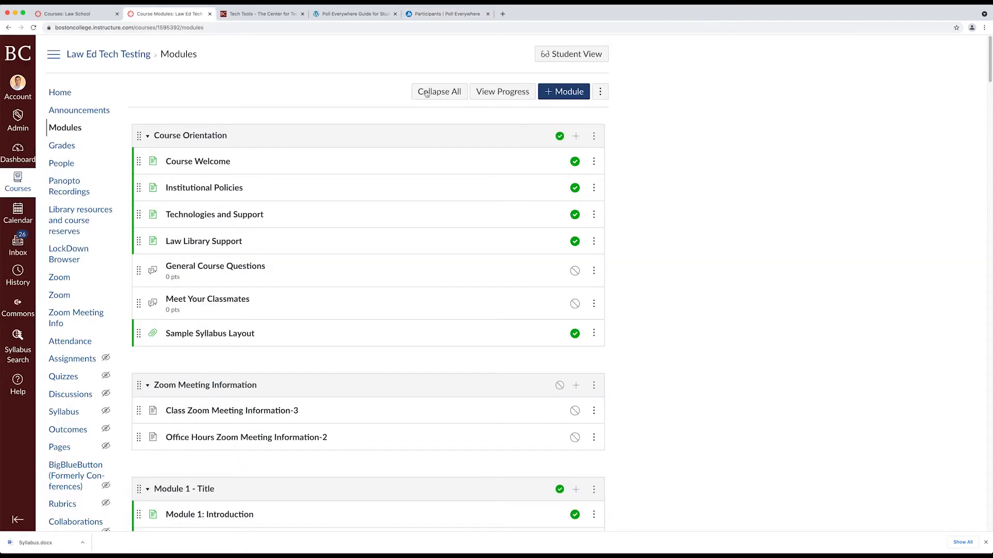
left_click(575, 136)
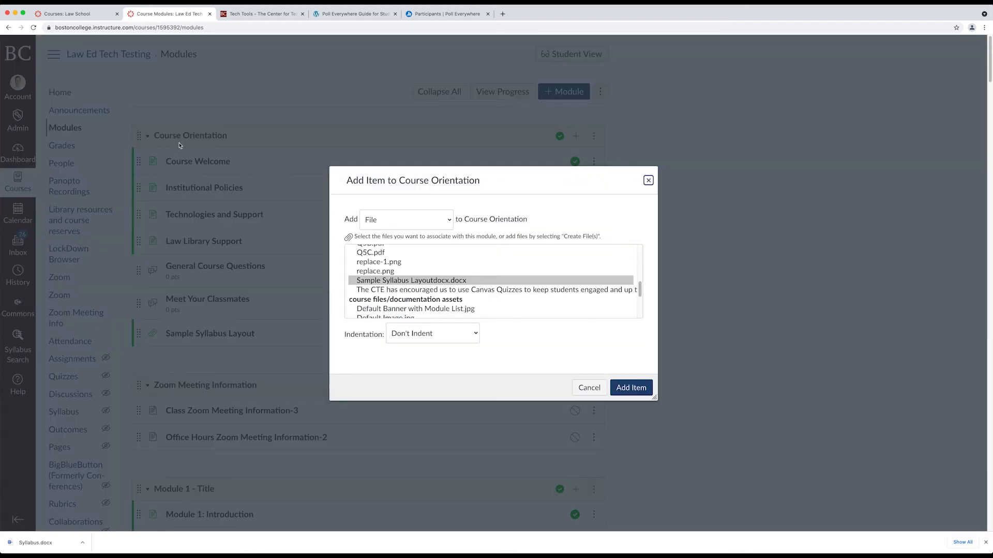
left_click(433, 224)
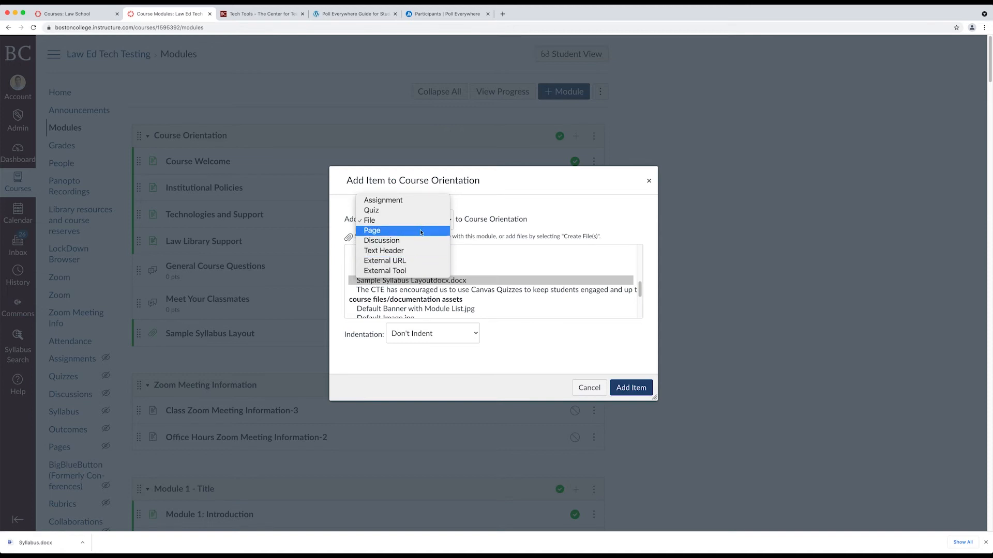
left_click(418, 261)
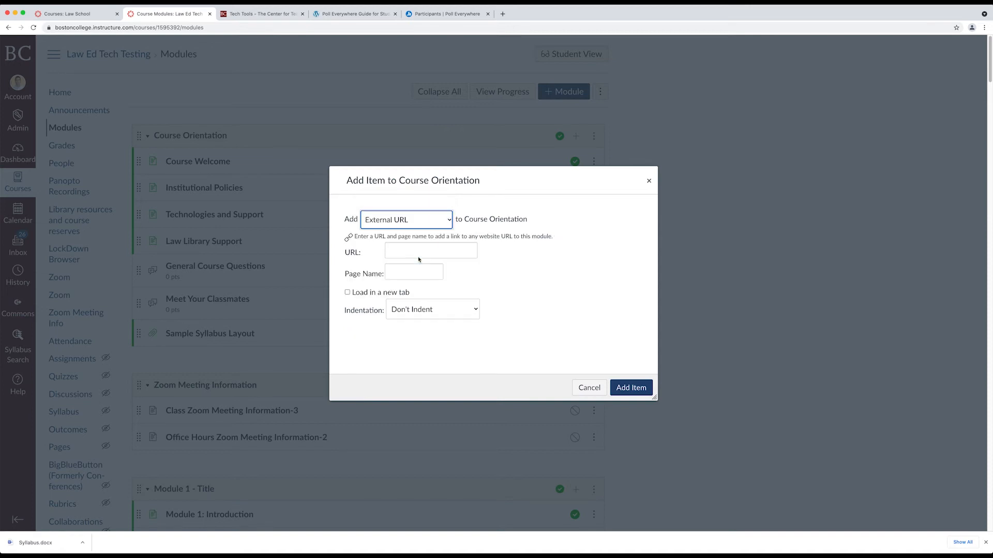
left_click(416, 252)
key("super+v")
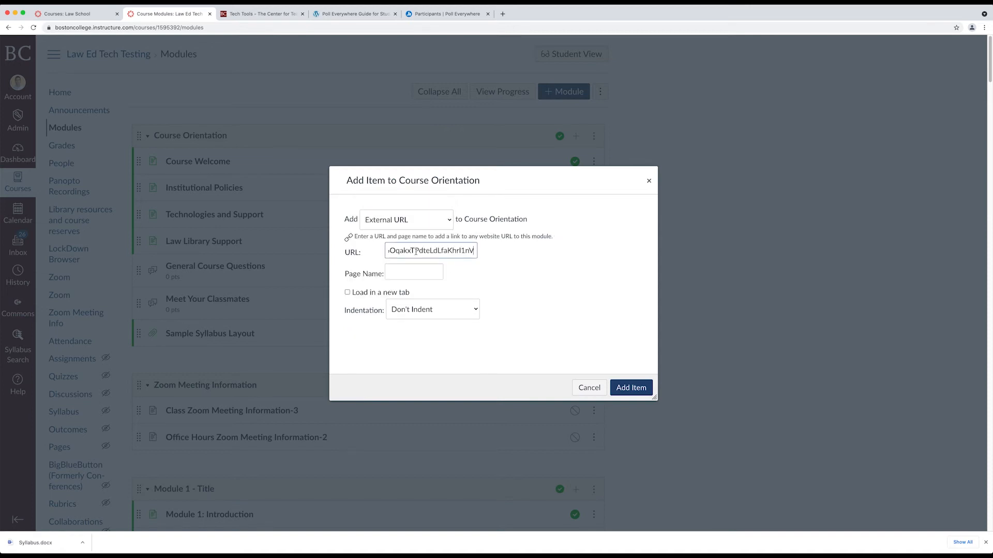
left_click(416, 272)
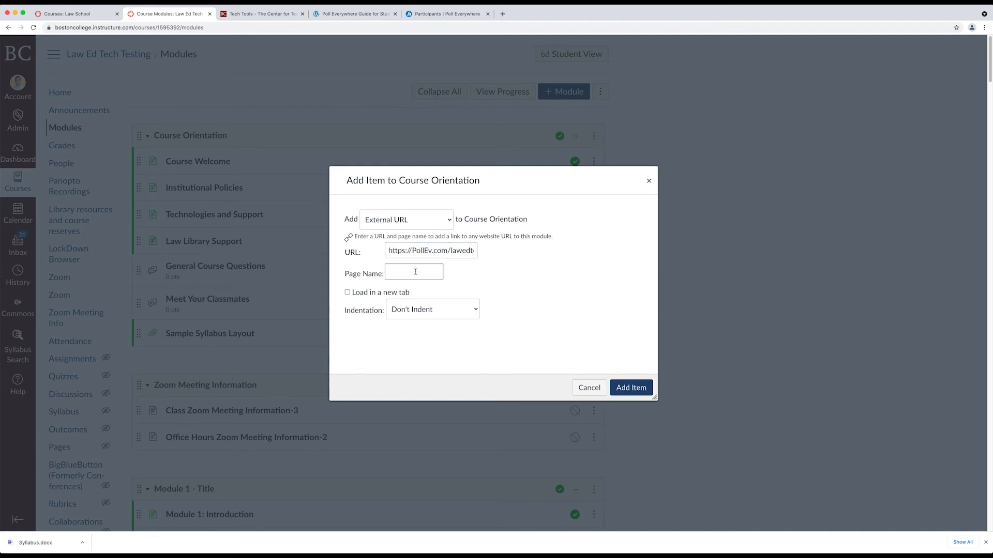
type("Student ")
type("Poll Every")
type("where")
type(" Regist")
type("ration")
left_click(348, 293)
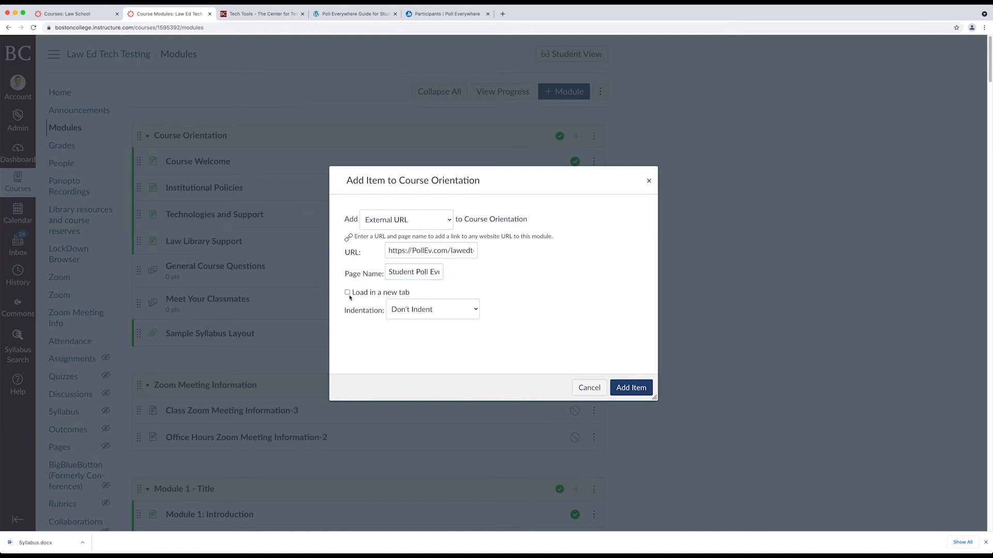
left_click(644, 390)
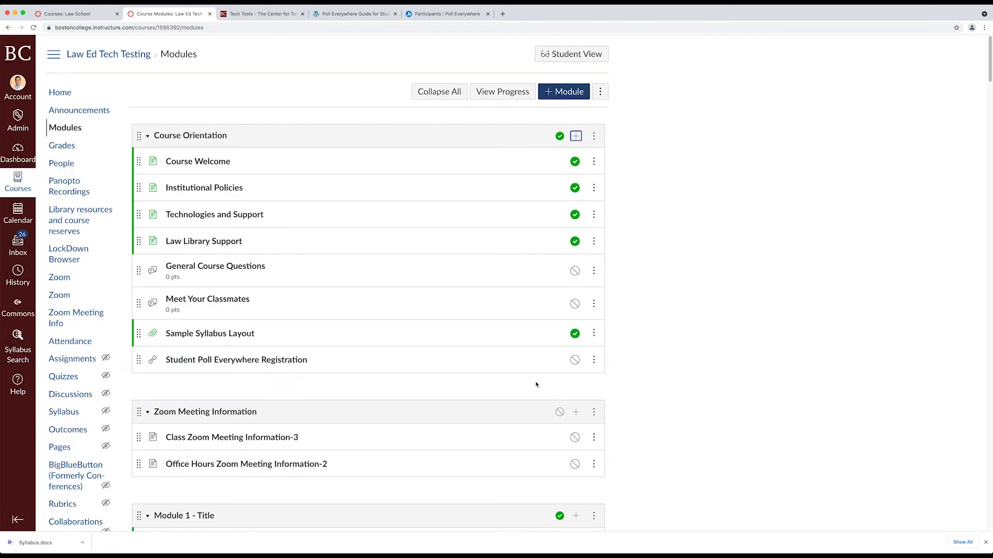
Publish the registration link, then add and open a new page 'Poll Everywhere Registration Information'
left_click(577, 364)
left_click(577, 138)
left_click(435, 218)
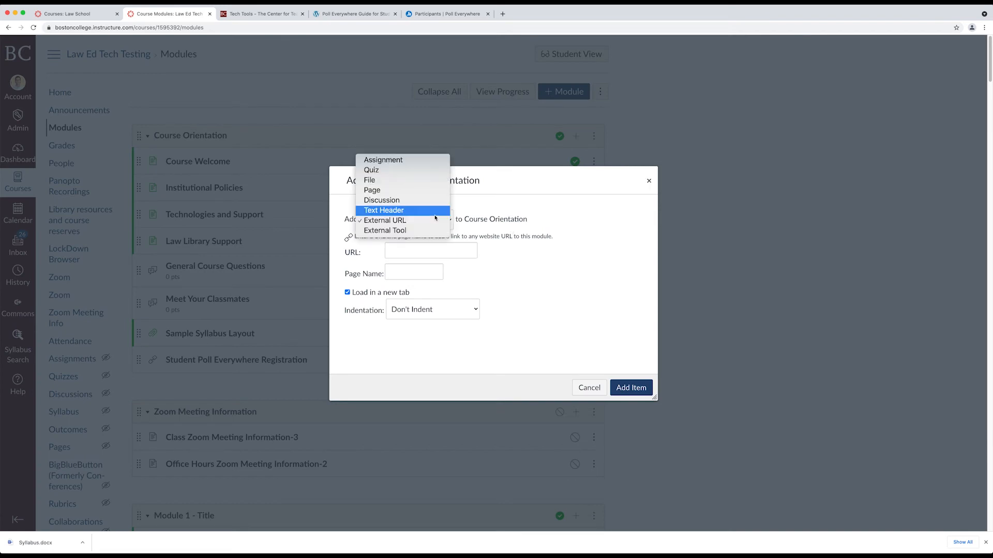
left_click(434, 189)
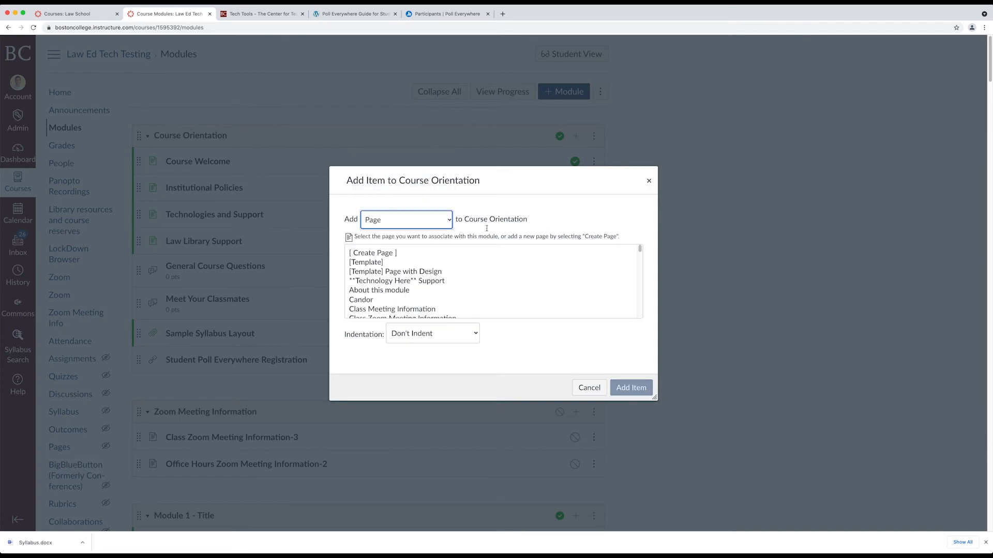
left_click(382, 255)
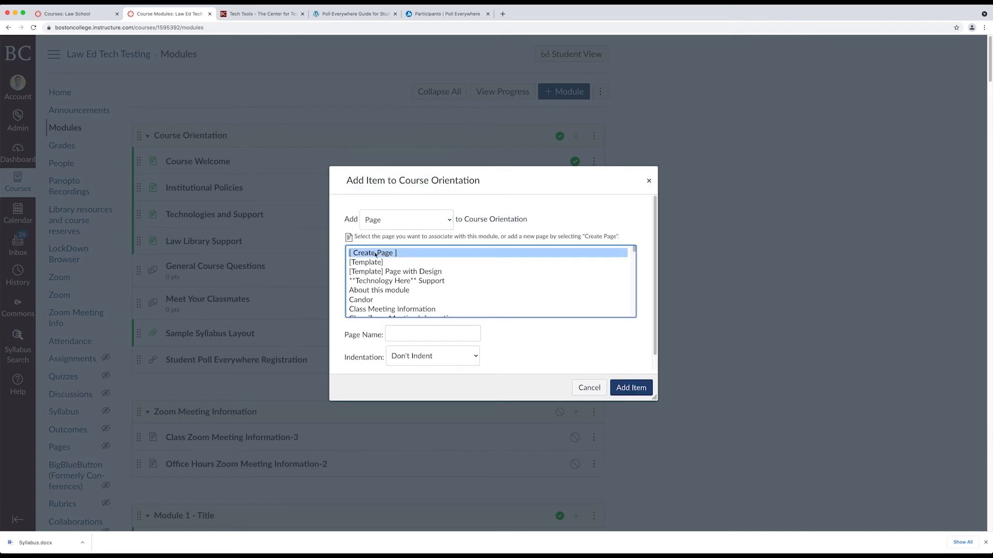
left_click(425, 331)
type("Po")
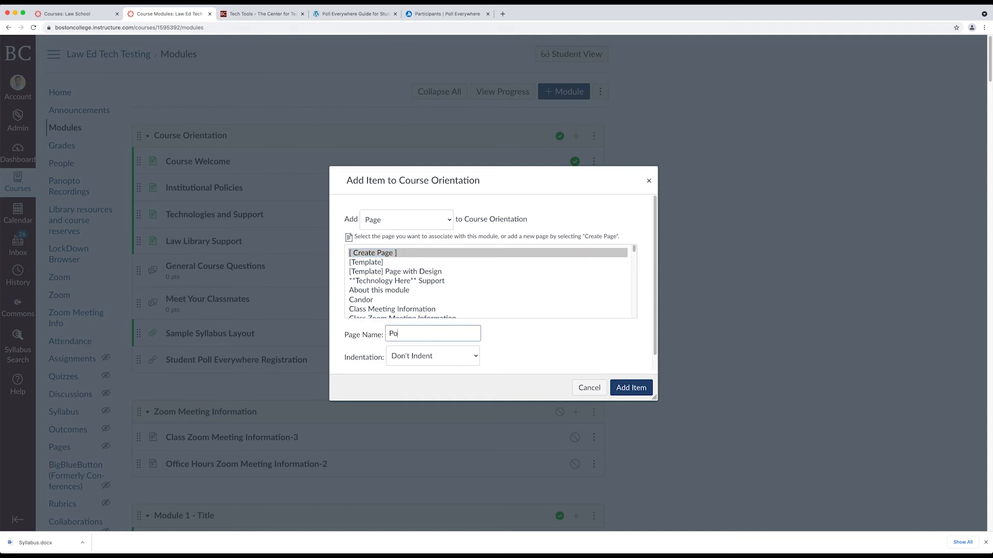
type("ll Everywhere Re")
type("gistratio")
type("n Information")
left_click(624, 389)
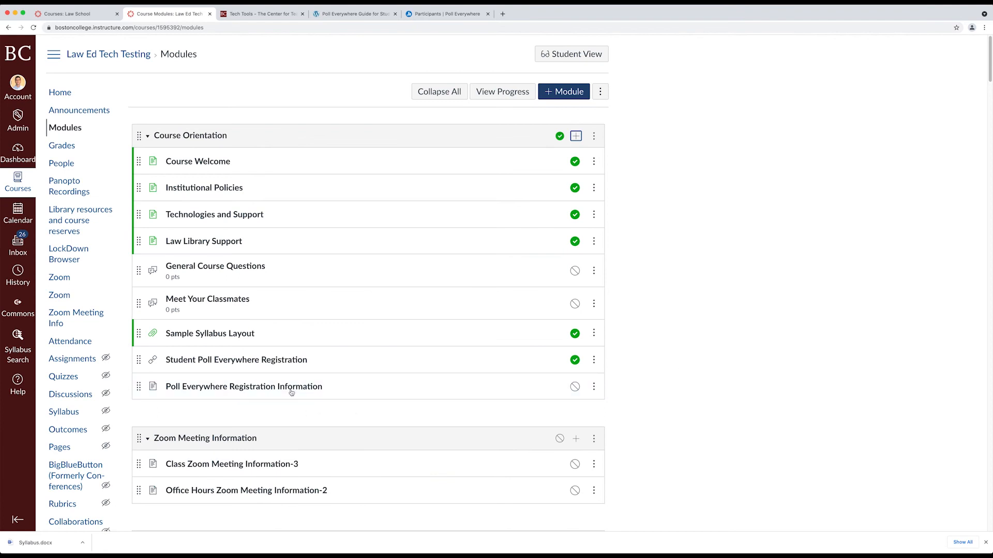
left_click(312, 397)
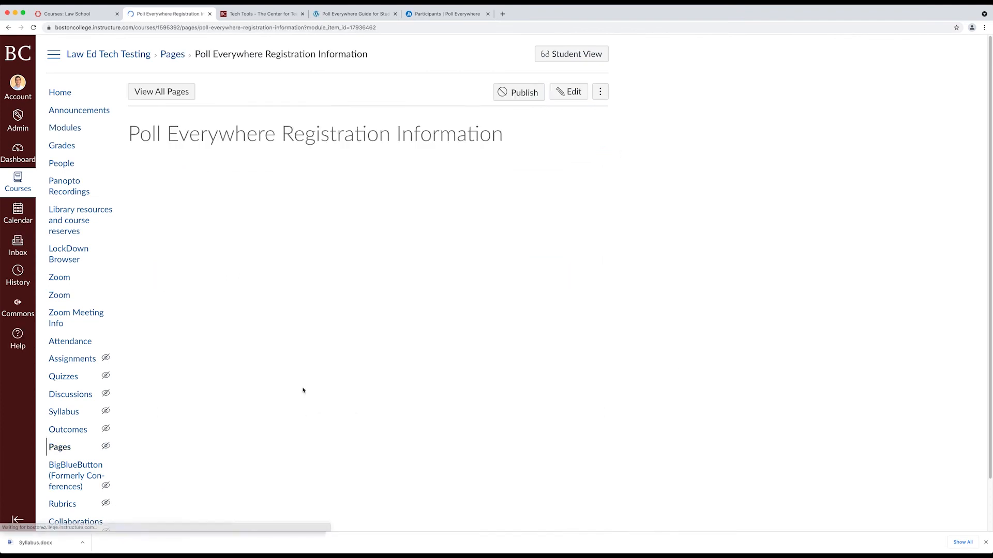
Put the page into edit mode and check the Poll Everywhere guide and invite tabs
left_click(464, 98)
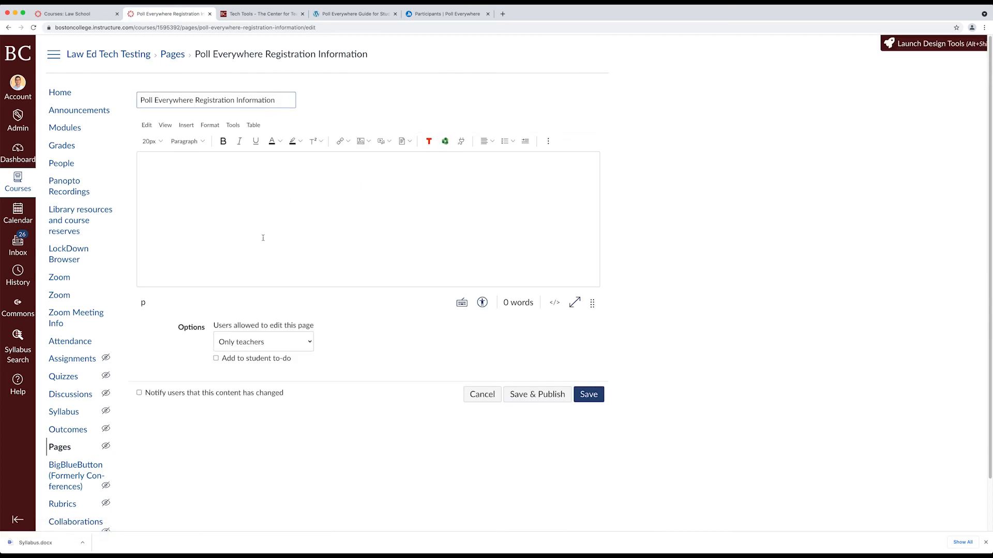
left_click(268, 191)
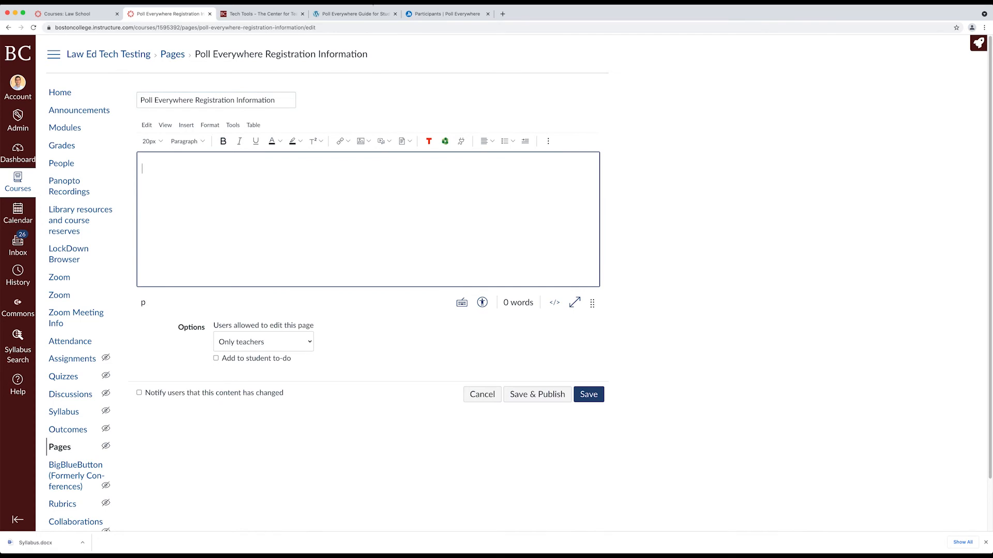
left_click(368, 15)
scroll(549, 404, "down", 4)
scroll(550, 406, "up", 4)
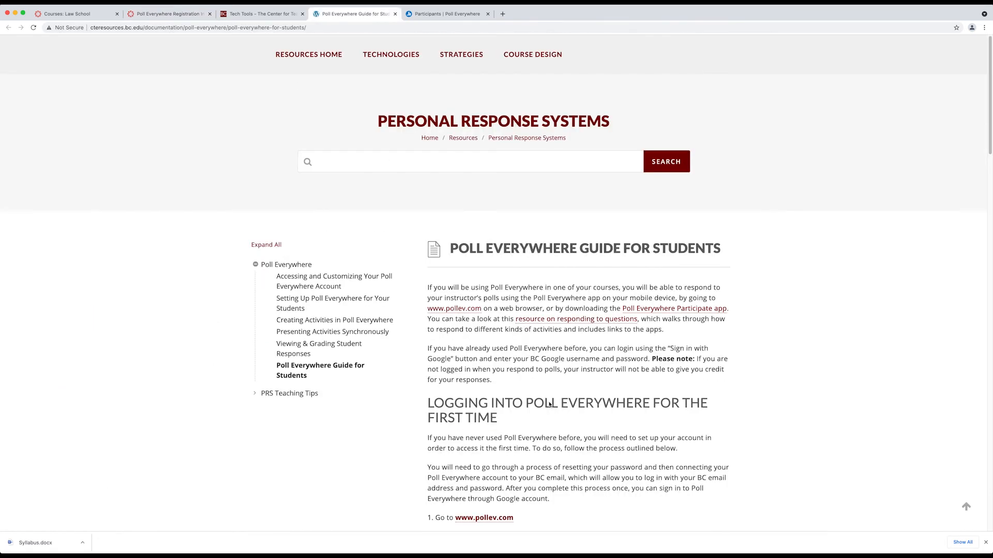
left_click(439, 12)
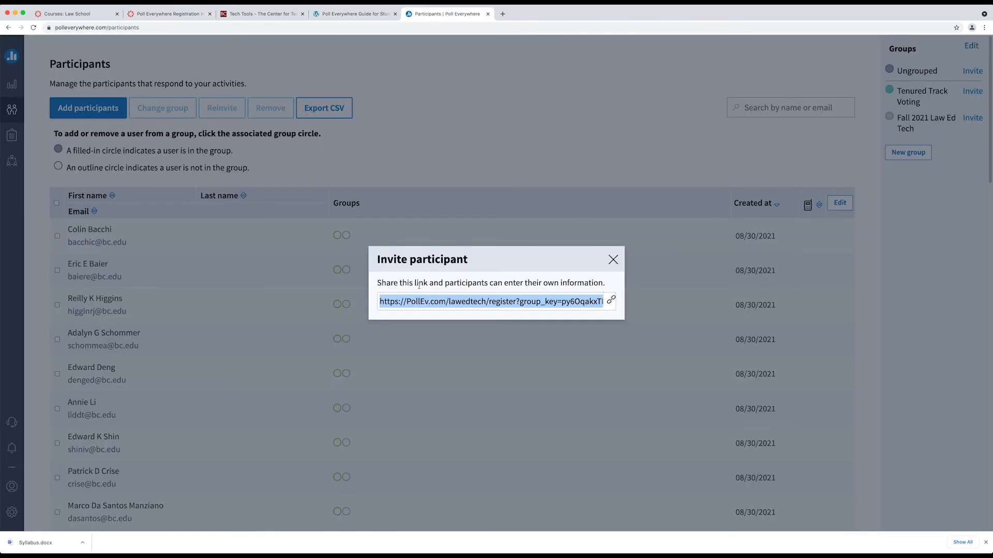
left_click(168, 14)
Type 'Click here to register for my course with Poll Everywhere.' and 'If you need help you can read the documentation here.'
left_click(222, 168)
type("Click here to register for ")
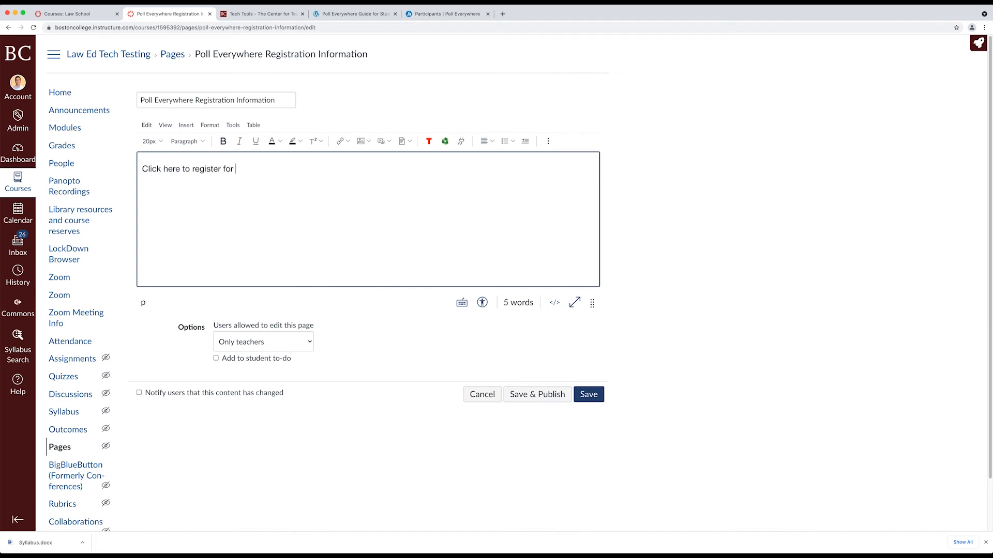
type("my course with Poll Everywhere.")
key("Return")
type("If you need")
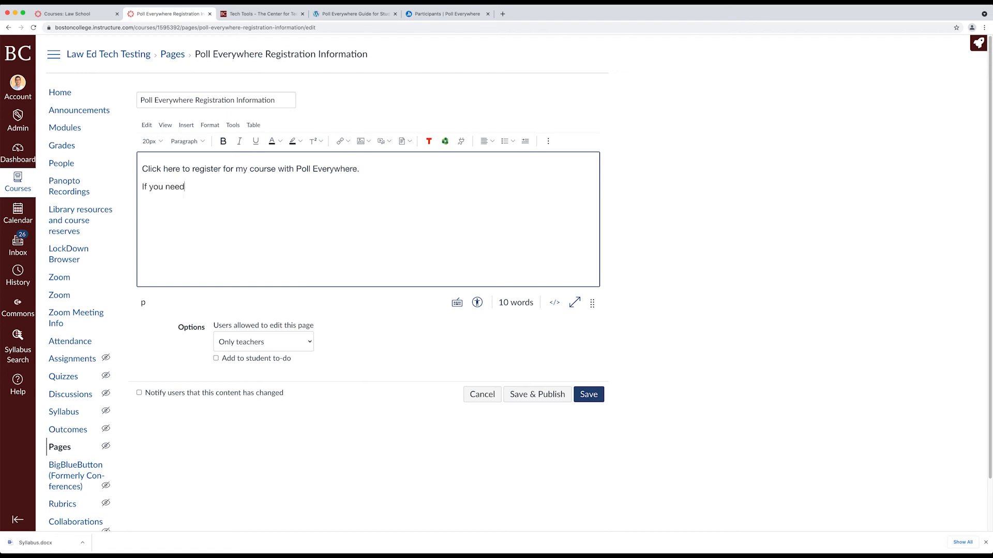
type(" help you can read the documentation here.")
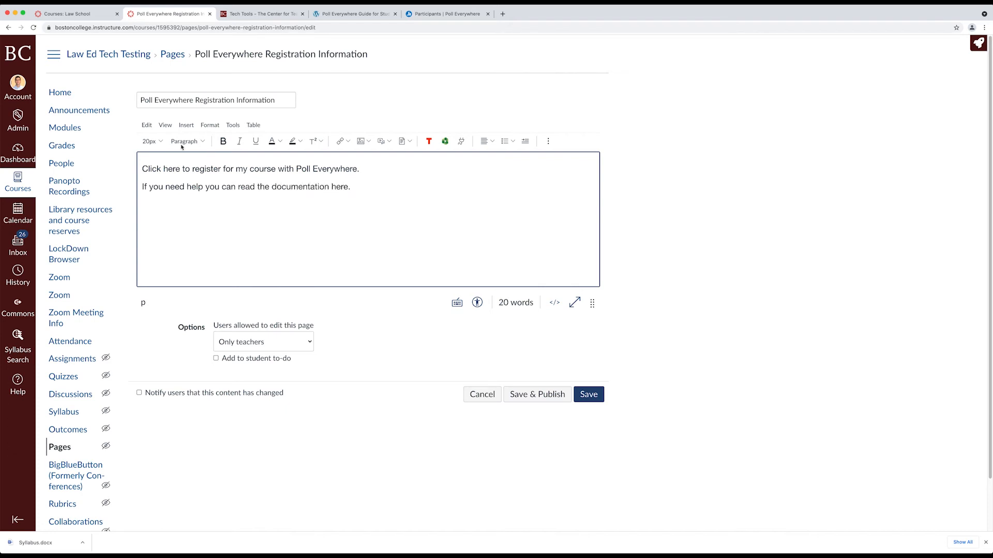
Select the registration sentence and copy the Poll Everywhere participant invitation link
left_click_drag(360, 170, 138, 166)
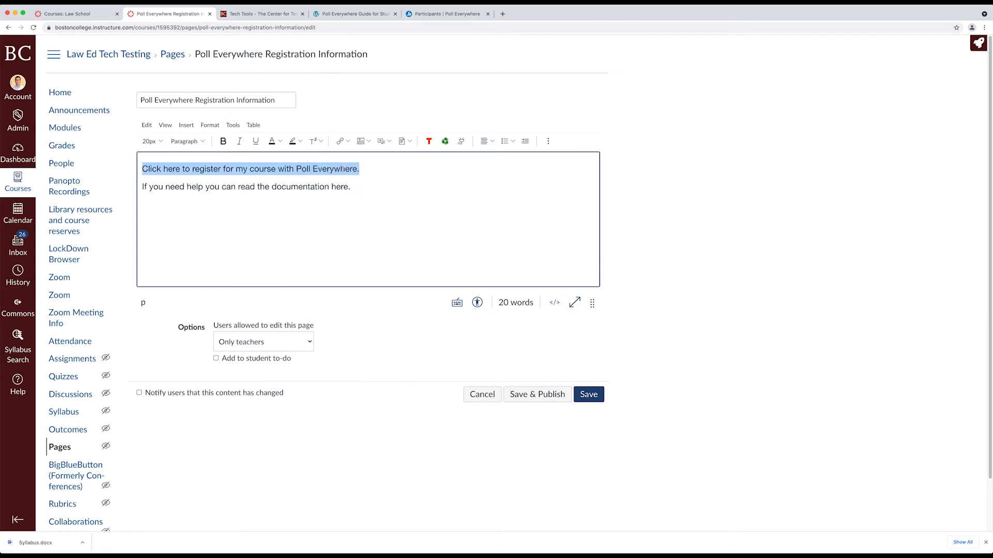
left_click(443, 13)
left_click(611, 300)
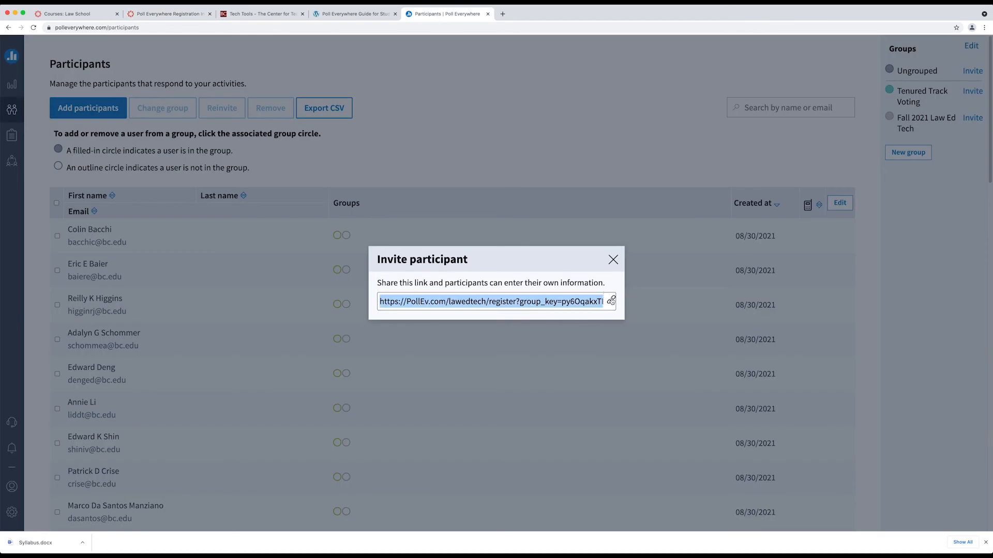
left_click(162, 14)
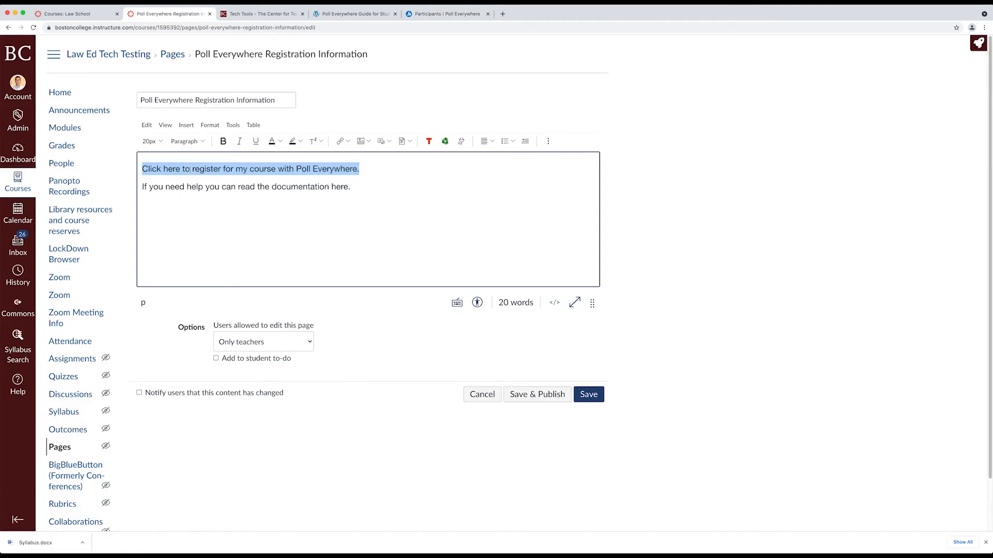
Link the registration sentence to the pasted invite URL, then select the student guide's web address
left_click(349, 143)
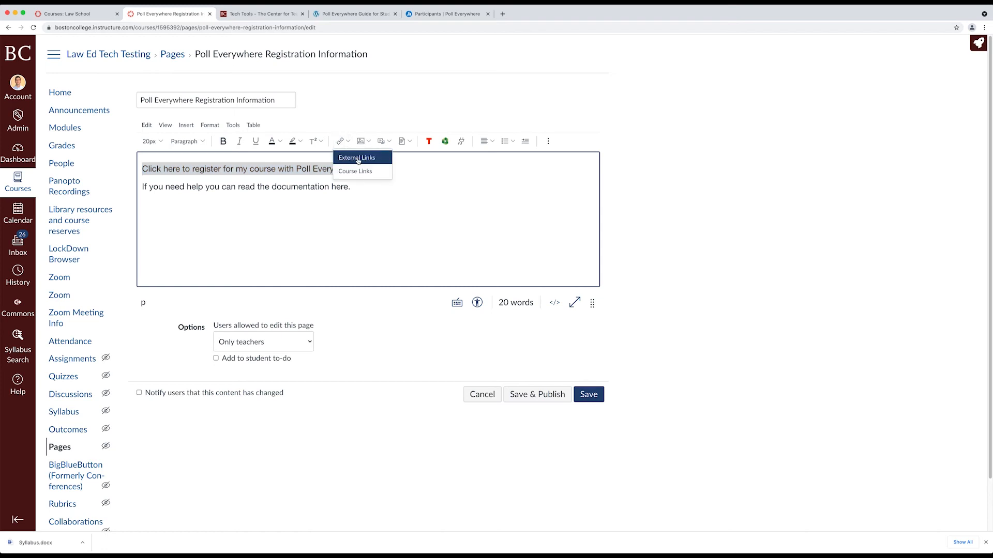
left_click(357, 159)
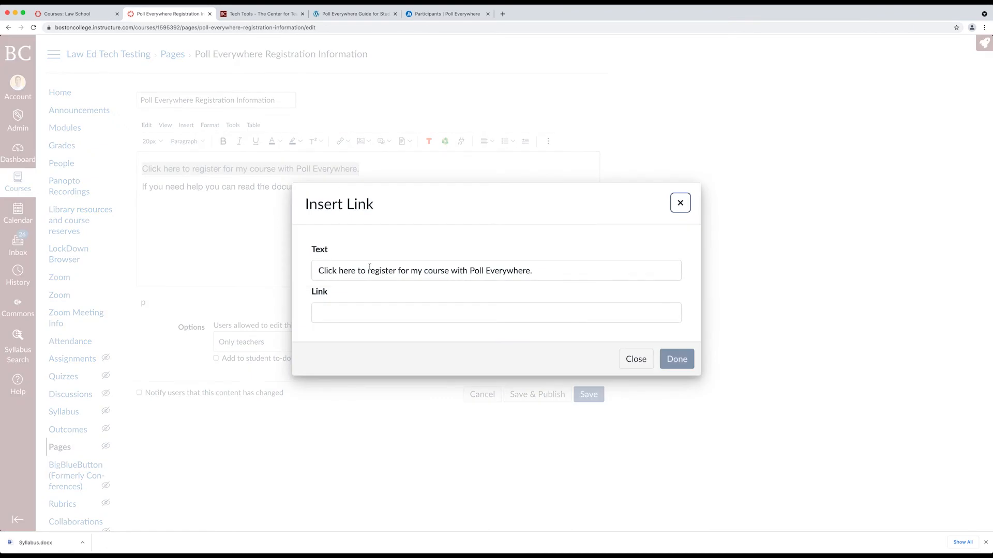
left_click(338, 312)
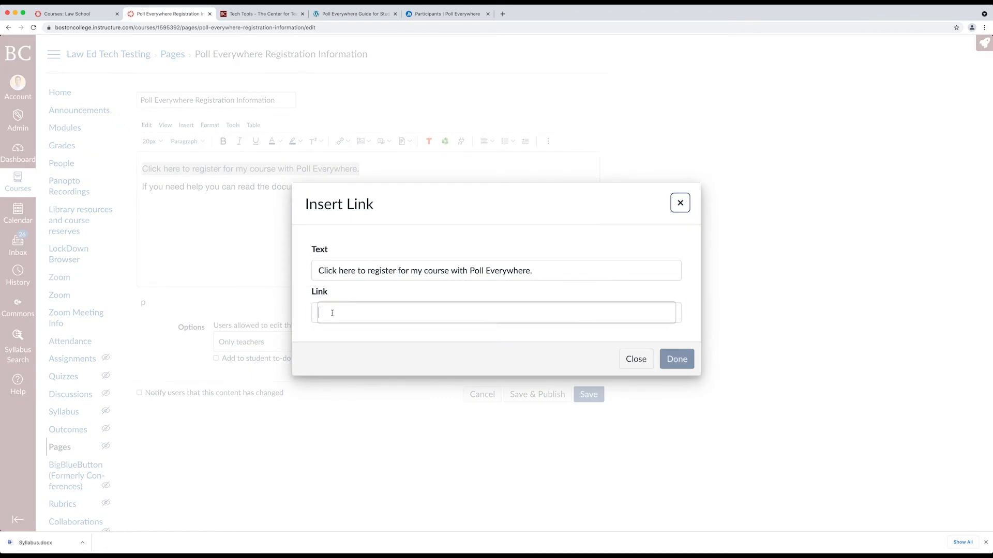
key("super+v")
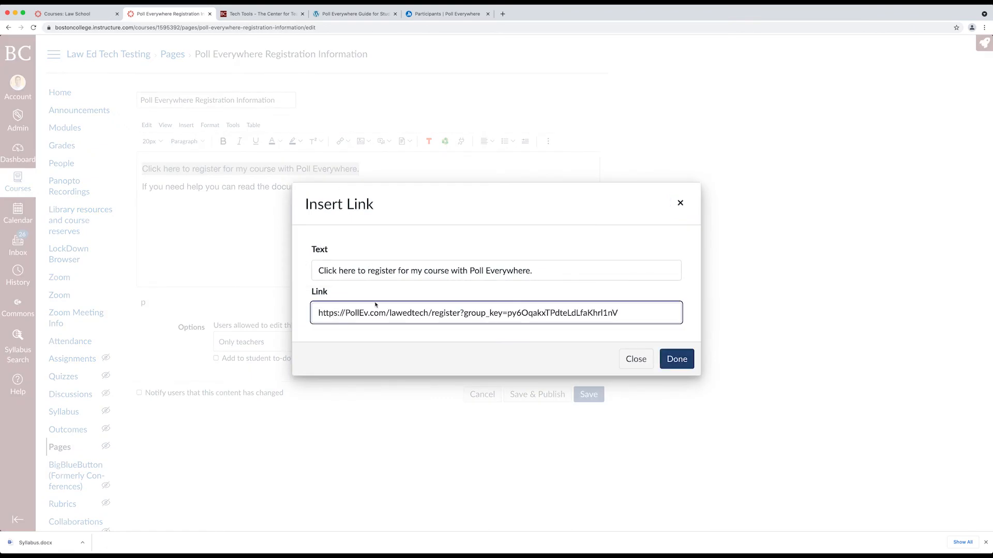
left_click(686, 365)
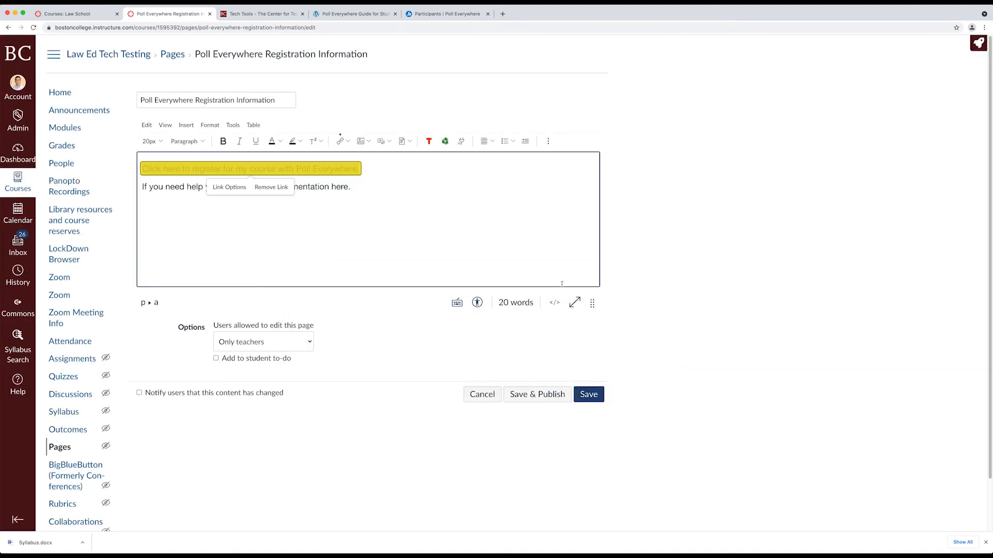
left_click(353, 217)
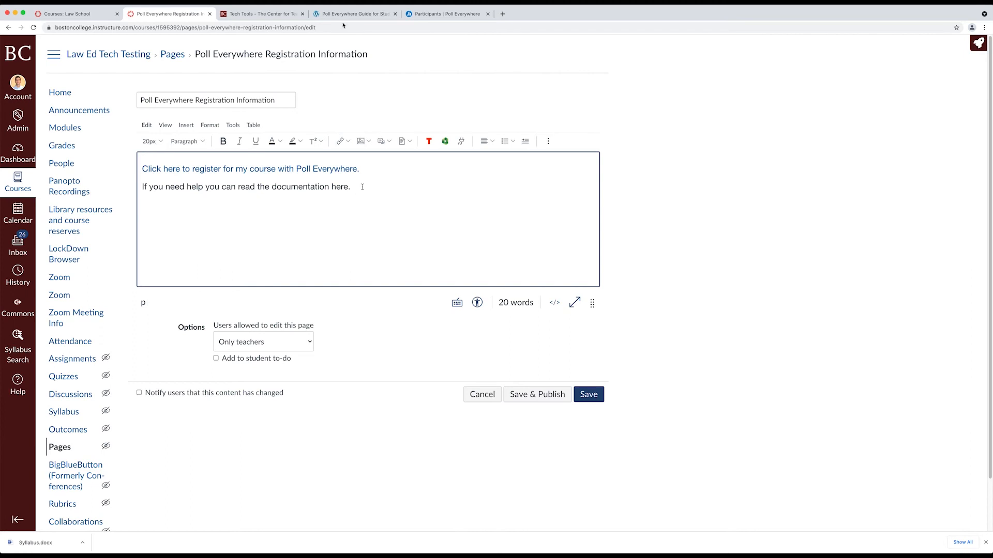
left_click(363, 16)
left_click(102, 28)
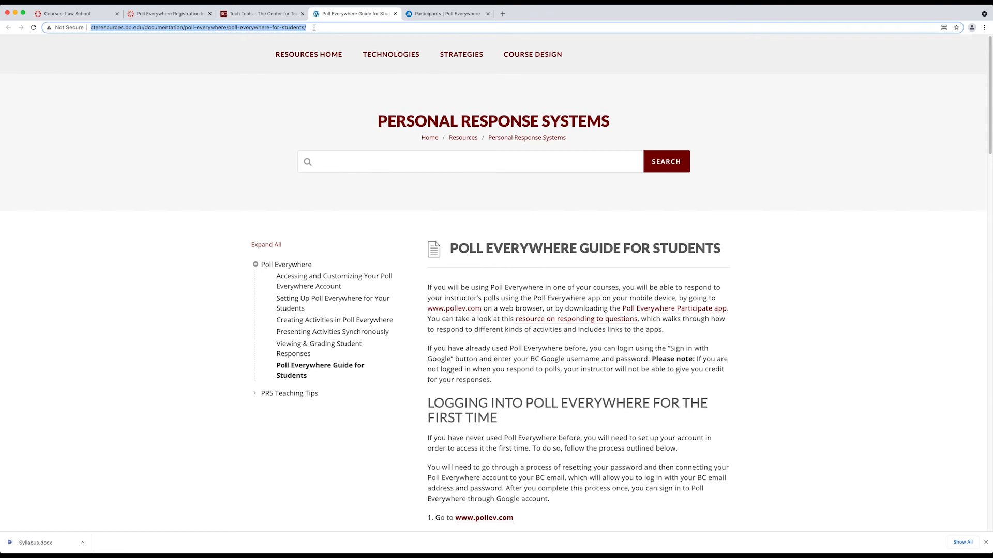
Link the documentation sentence to the pasted student guide URL, then Save & Publish the page
left_click(176, 16)
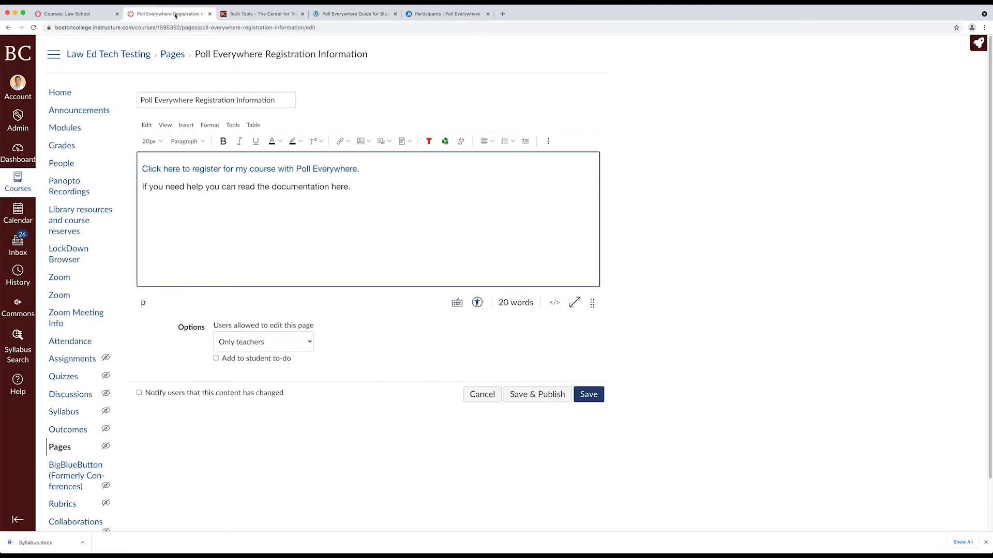
left_click_drag(354, 186, 133, 192)
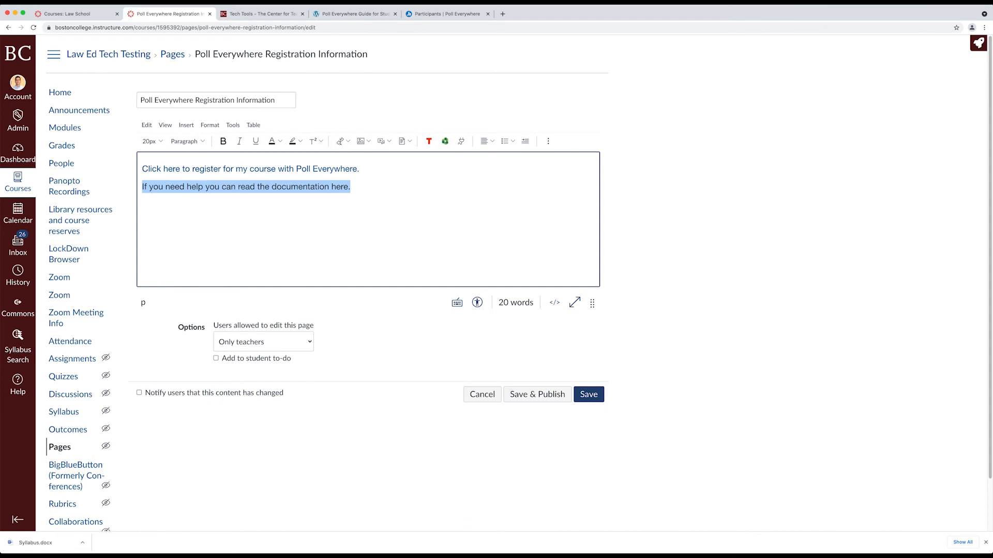
left_click(339, 142)
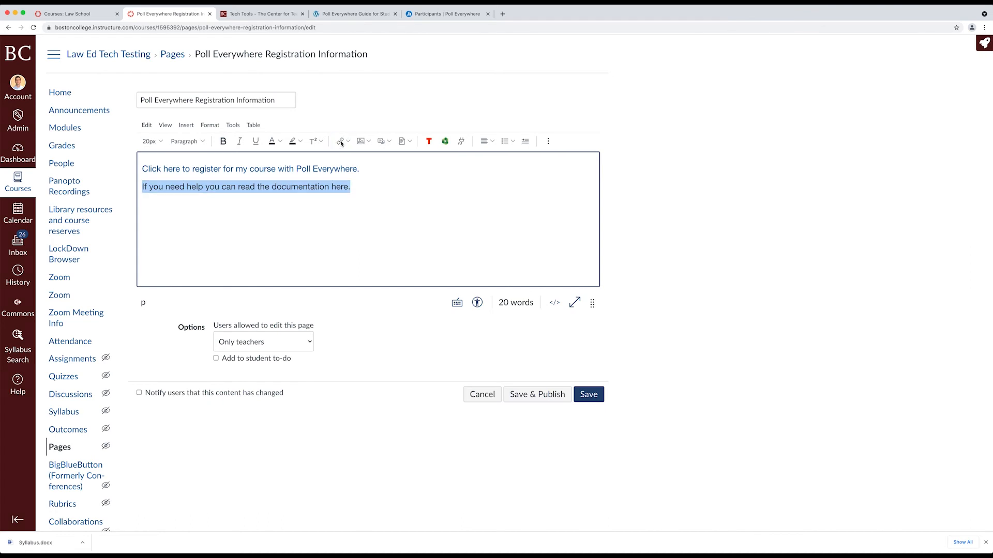
left_click(323, 313)
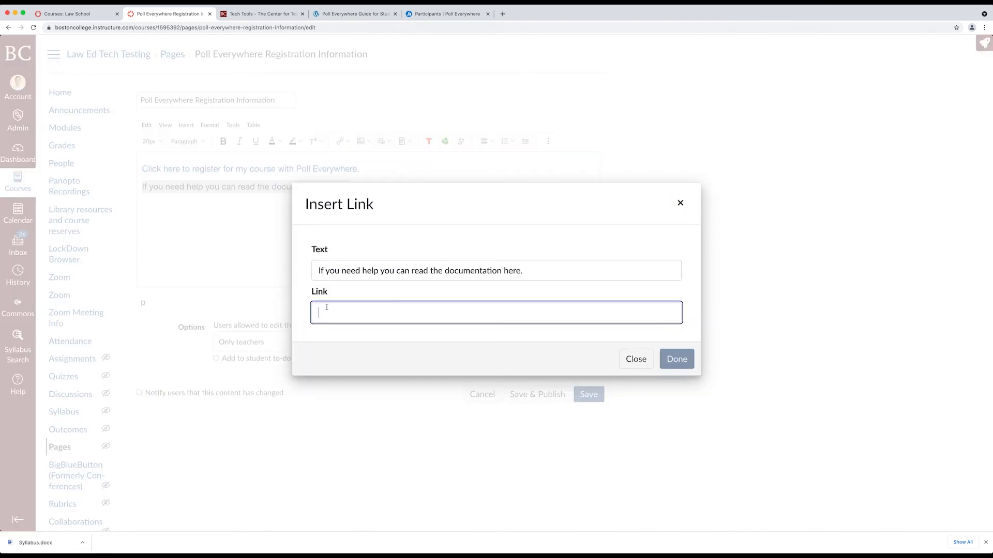
key("super+v")
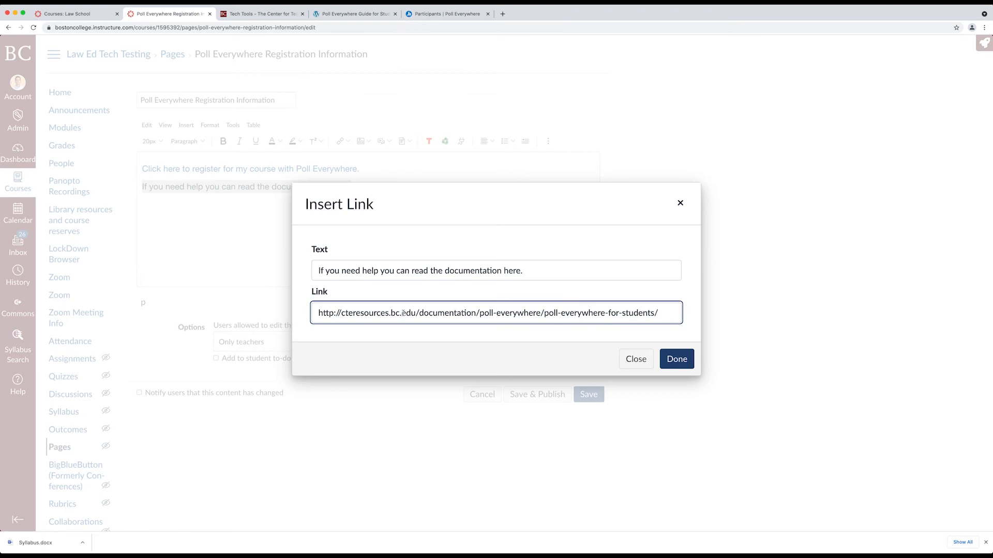
right_click(663, 313)
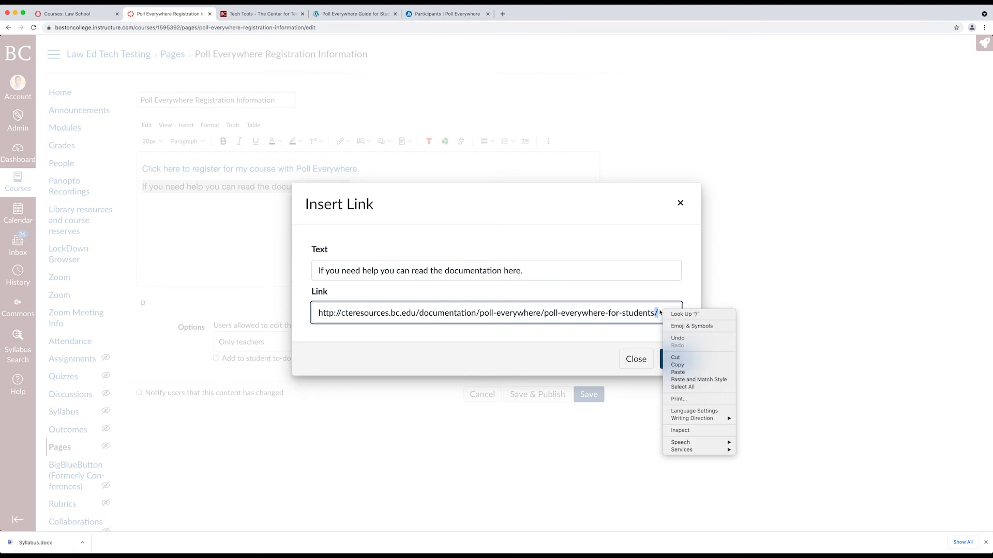
left_click(575, 359)
left_click(665, 364)
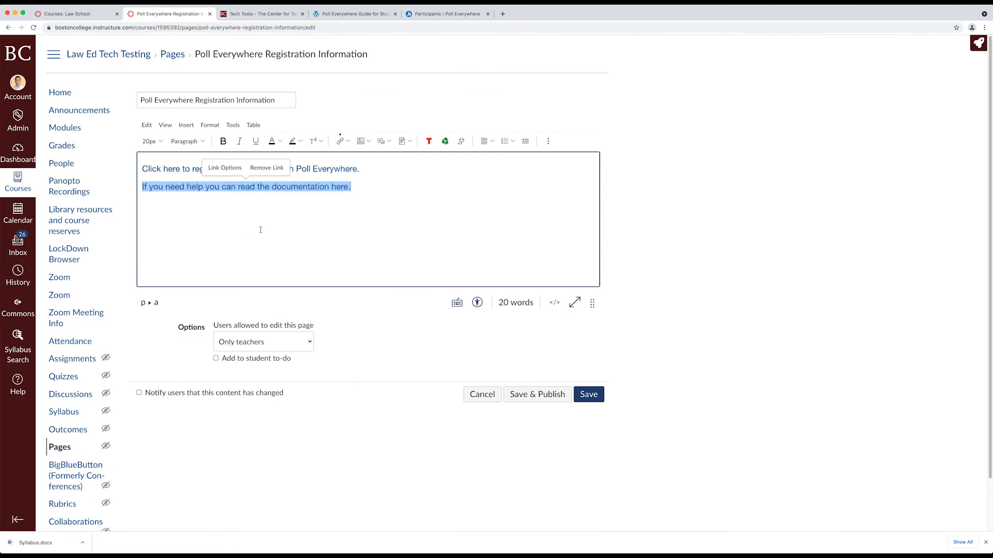
left_click(536, 391)
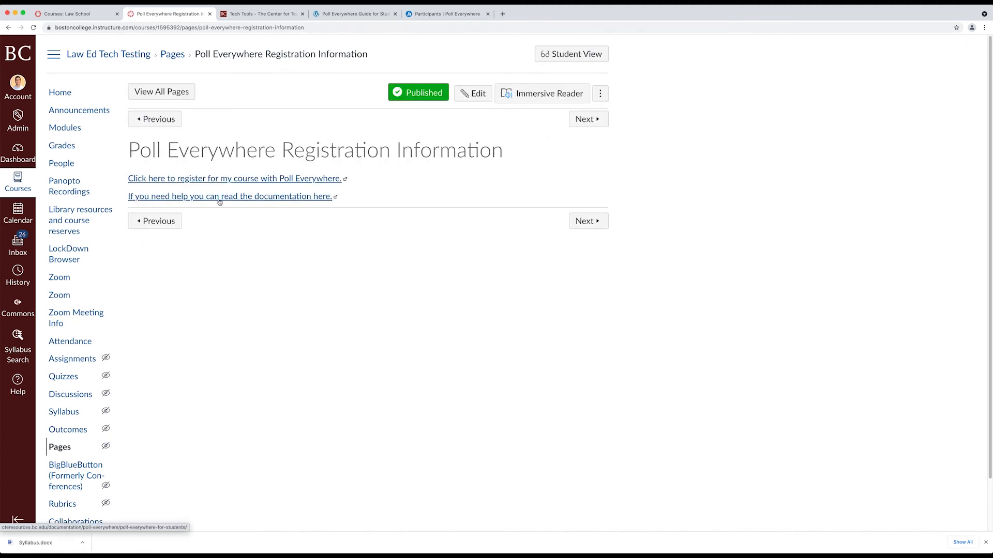
Test the documentation link, then close the tab it opened
left_click(219, 201)
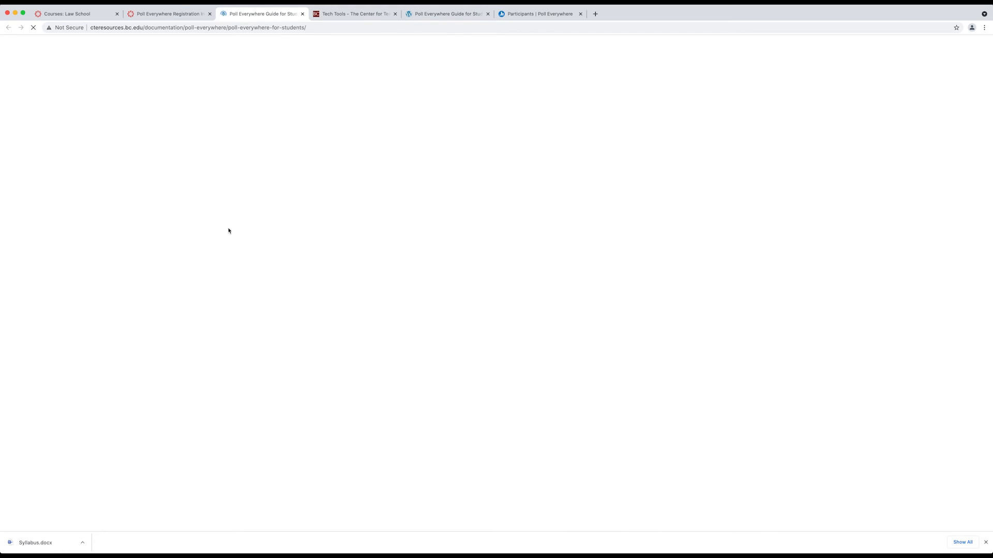
key("super+w")
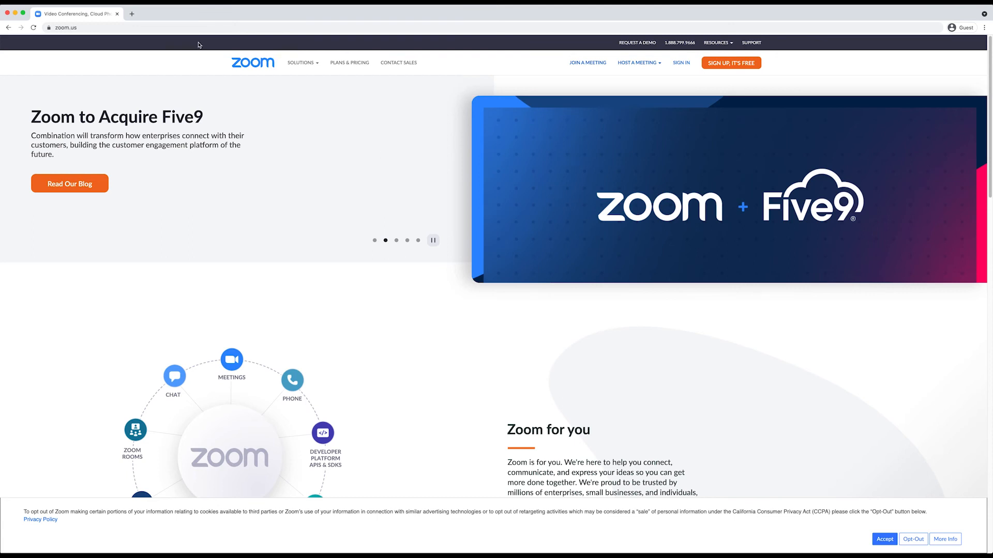
Go to bccte.zoom.us and choose Sign in to reach the Boston College login
left_click(79, 28)
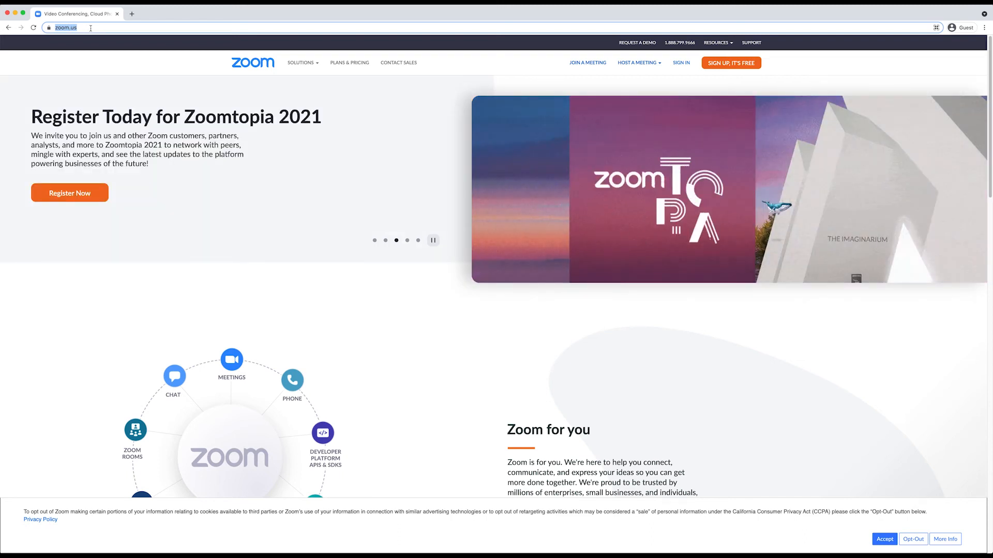
left_click(91, 28)
left_click_drag(97, 27, 48, 27)
type("b")
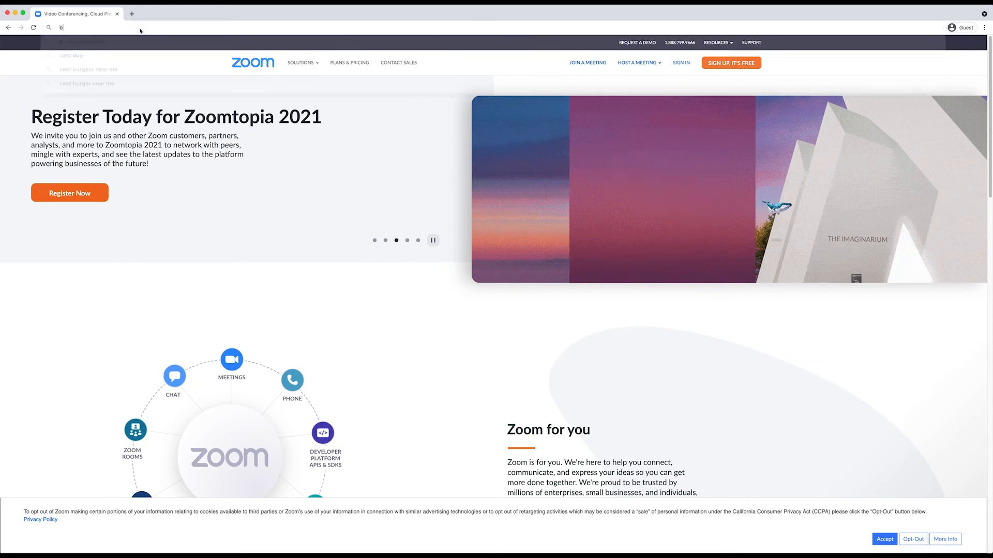
type("ccte.zoom.")
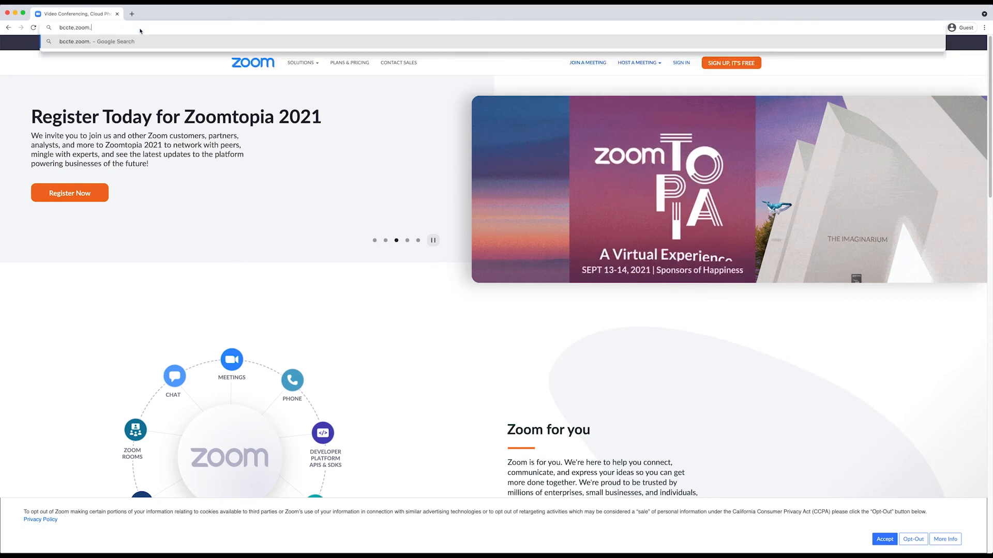
type("us")
key("Return")
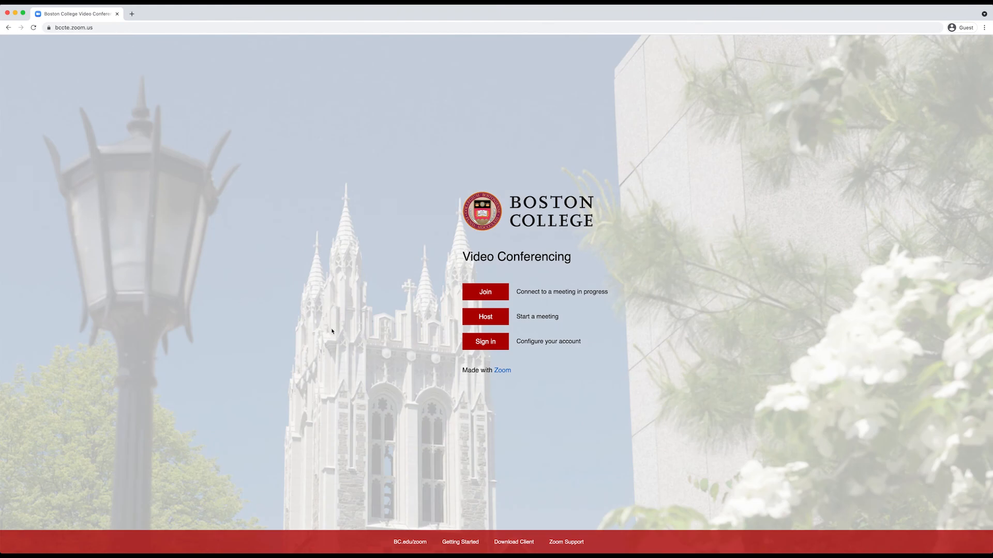
left_click(500, 346)
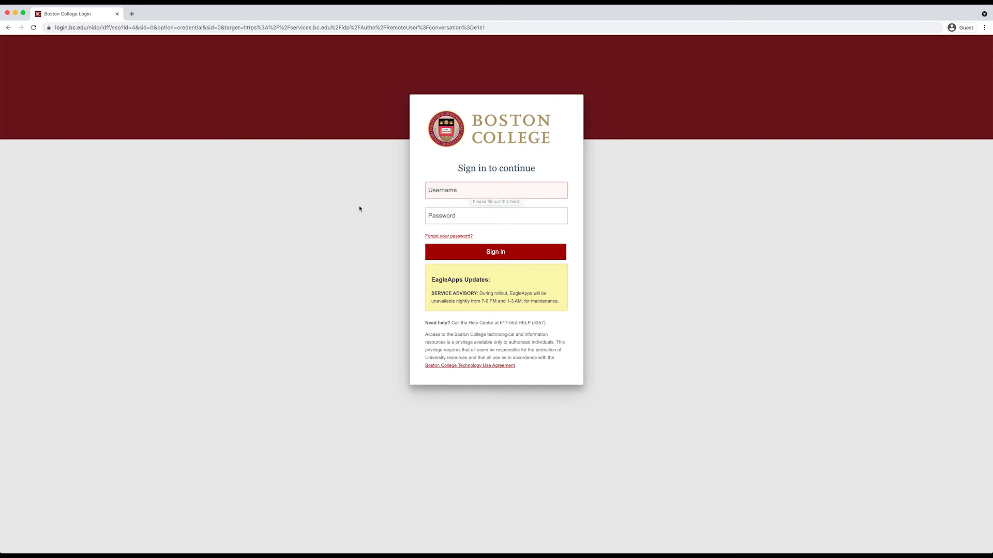
Load zoom.us in a new tab and start an SSO sign-in with the college domain
left_click(132, 14)
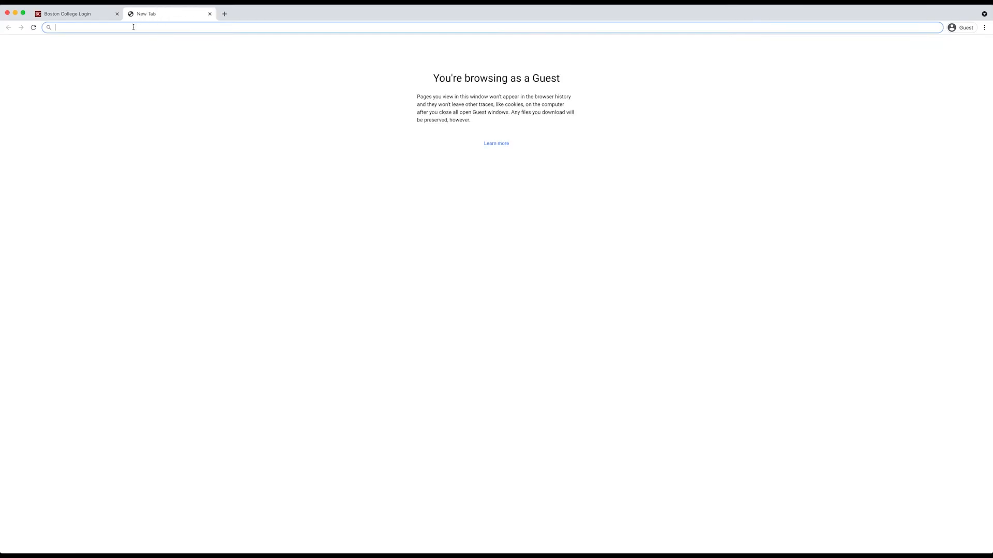
type("zoom.us")
key("Return")
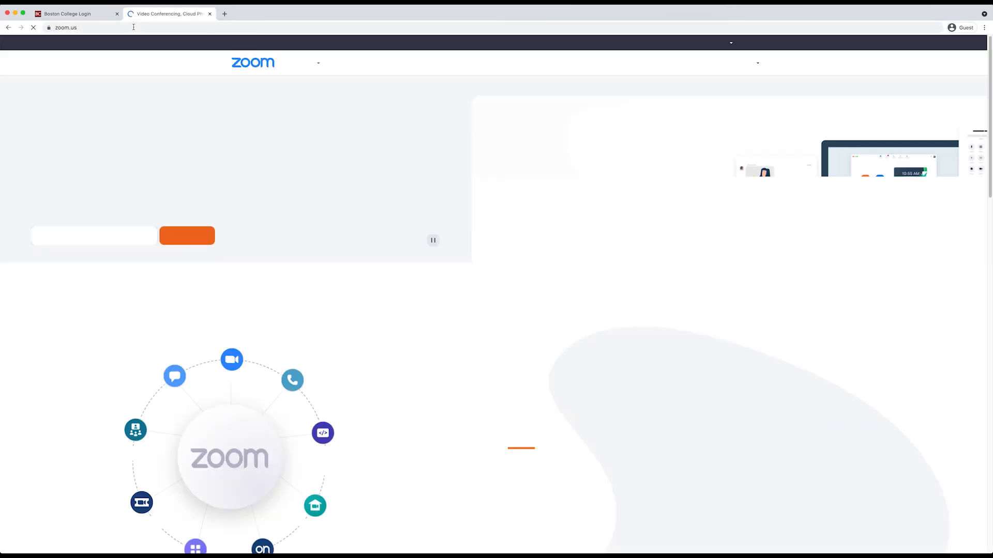
left_click(682, 63)
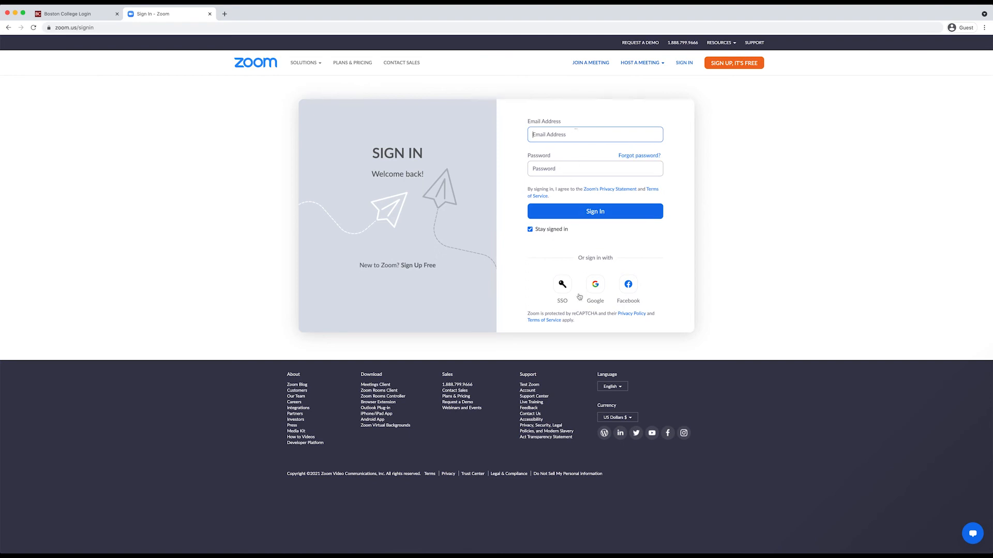
left_click(562, 286)
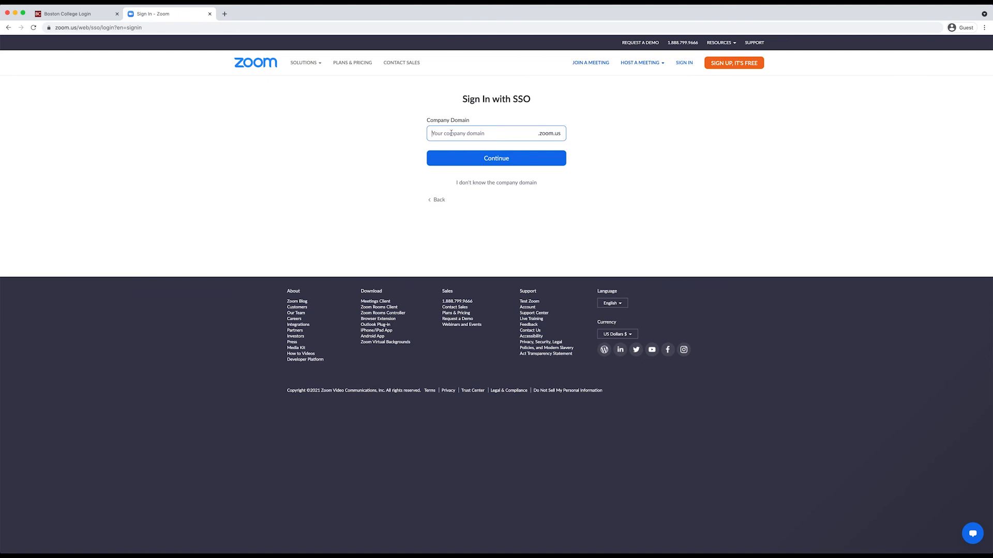
type("bccte")
left_click(502, 161)
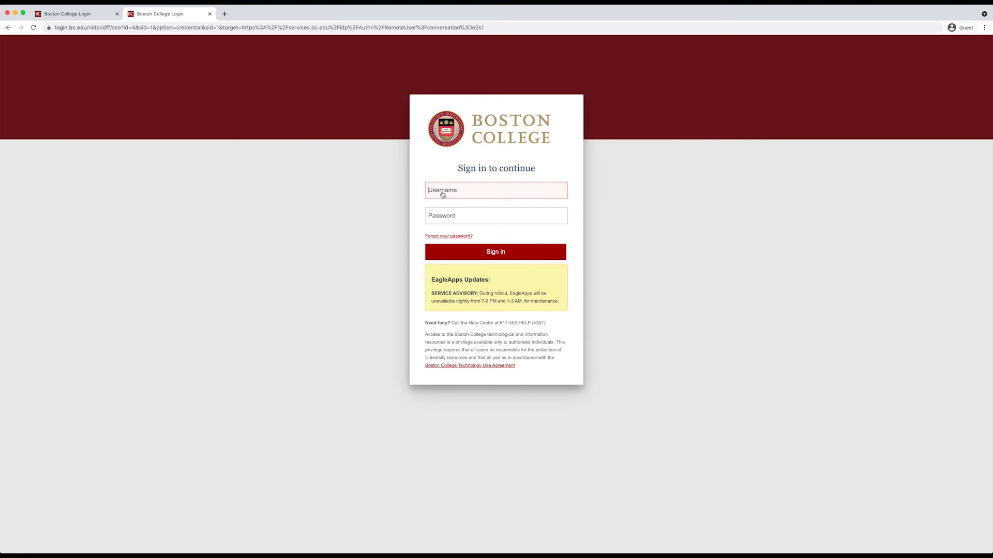
Enter the college username and password to finish logging in
type("fidalgok")
key("Tab")
type("•••••••")
key("Return")
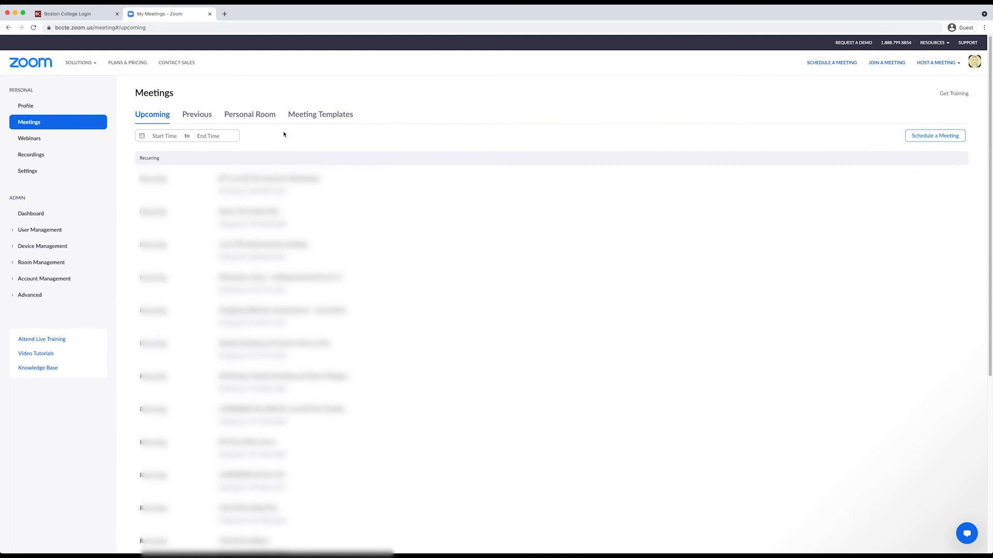
Start scheduling a new Zoom meeting with the topic 'Fall 2021 Zoom Meeting link'
left_click(936, 137)
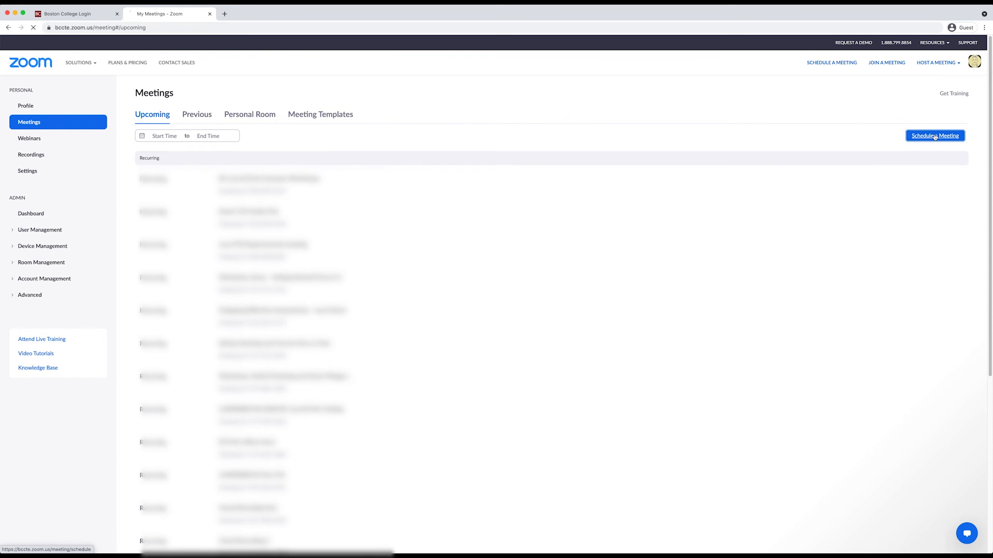
left_click_drag(321, 119, 267, 120)
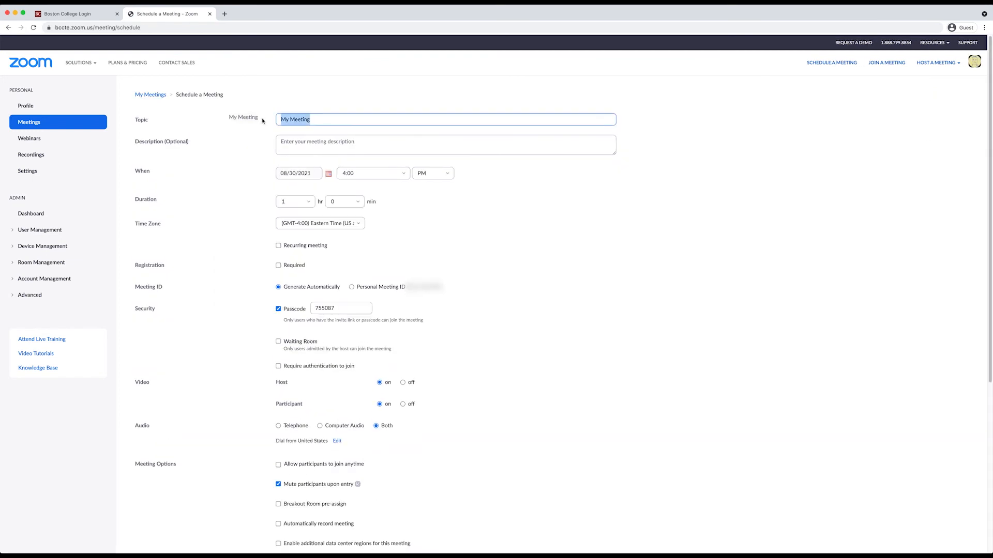
type("Fall 2021 Zoom Meeting link")
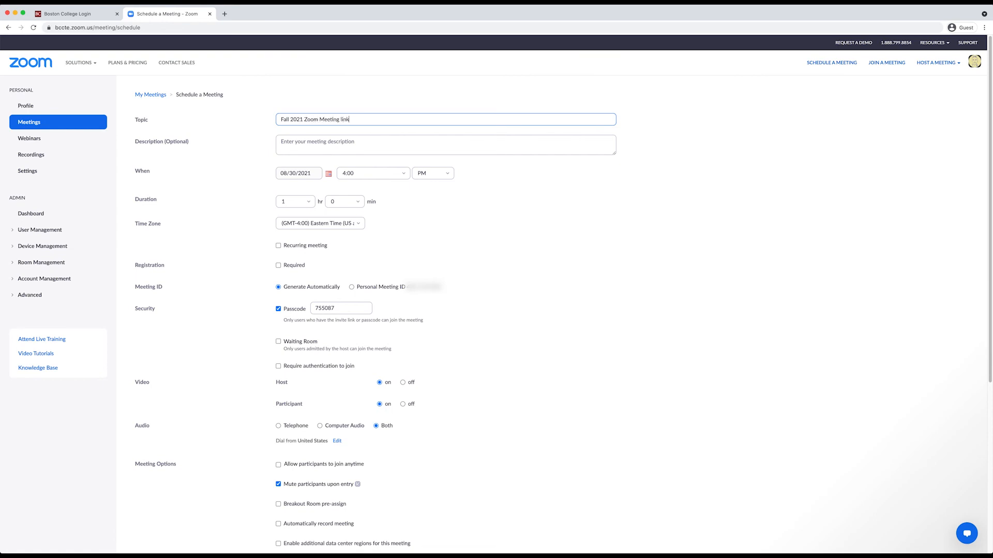
left_click_drag(304, 119, 357, 121)
left_click(355, 122)
Make the meeting recurring with No Fixed Time recurrence
left_click(278, 246)
left_click(421, 263)
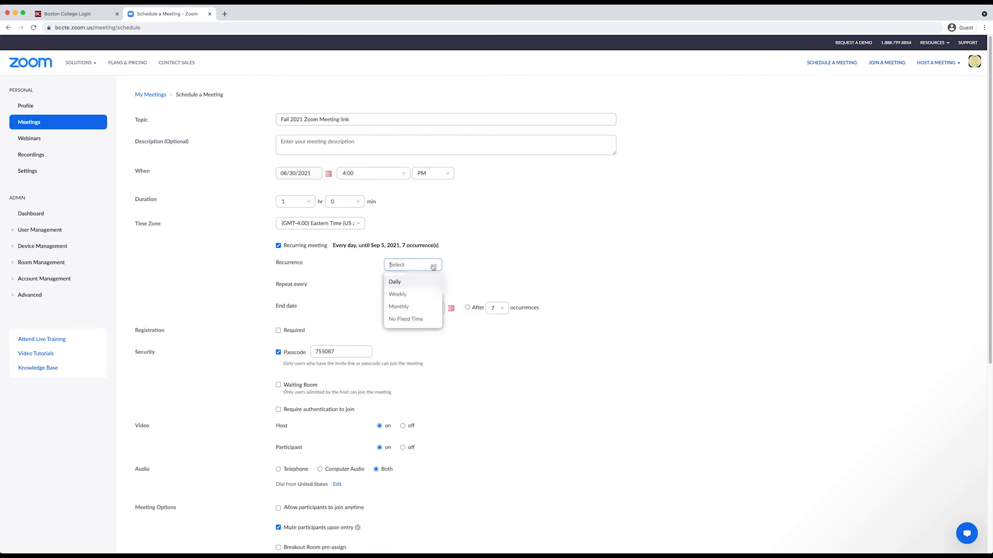
left_click(413, 319)
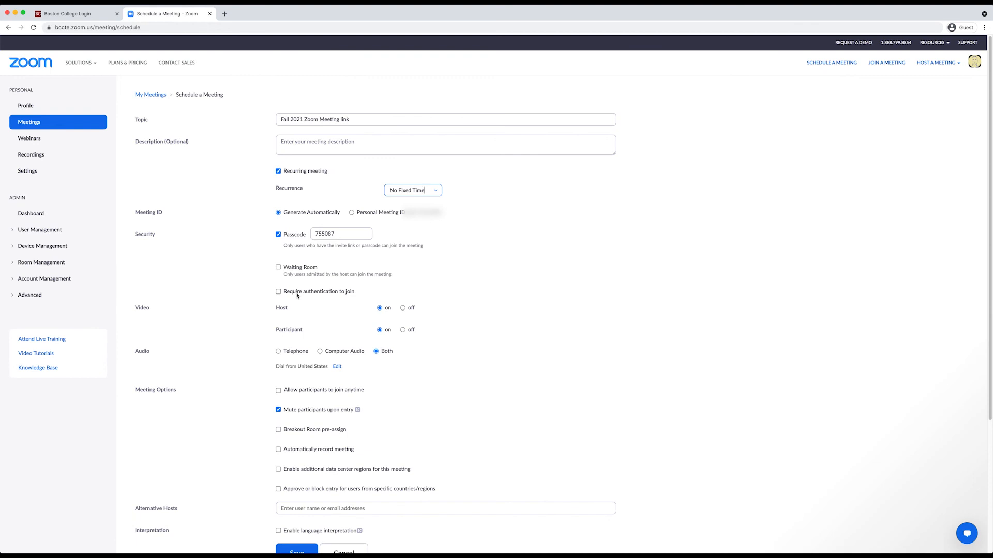
Enable sign-in authentication and the waiting room, then save the recurring meeting
left_click(278, 292)
left_click(278, 267)
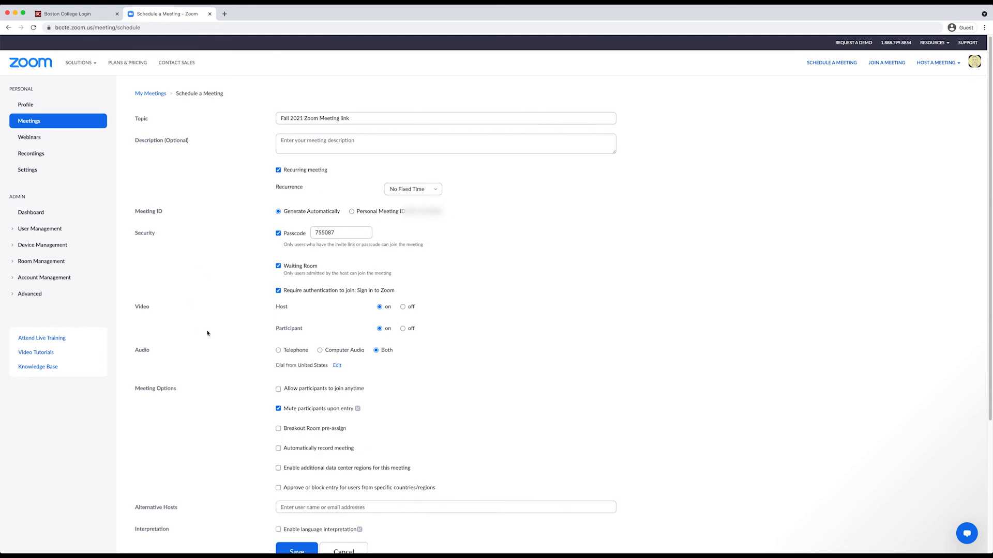
scroll(182, 331, "down", 5)
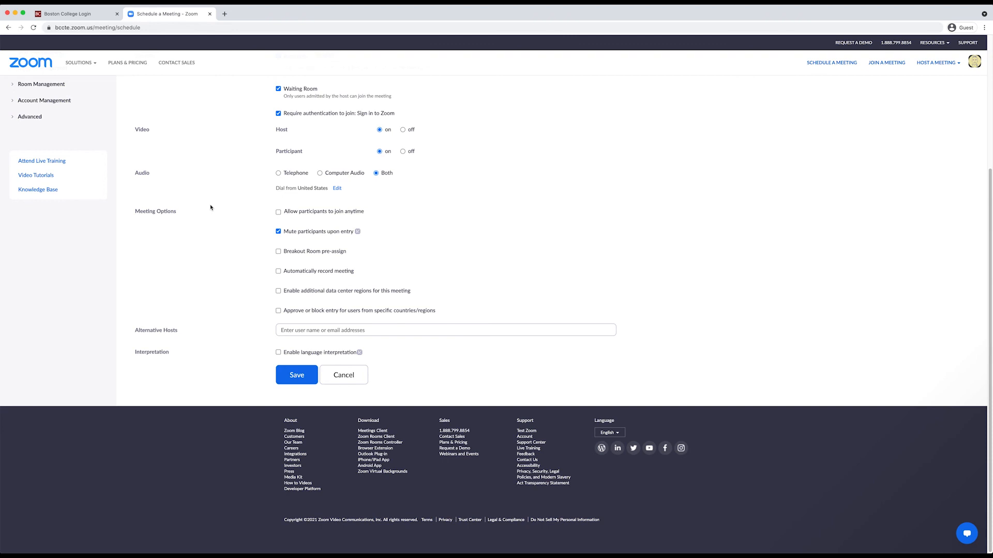
left_click(296, 375)
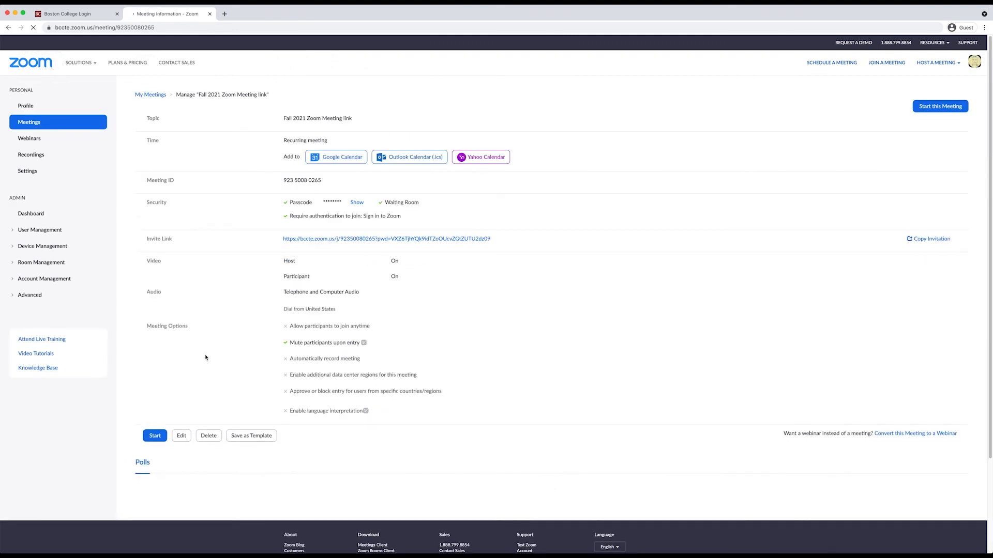
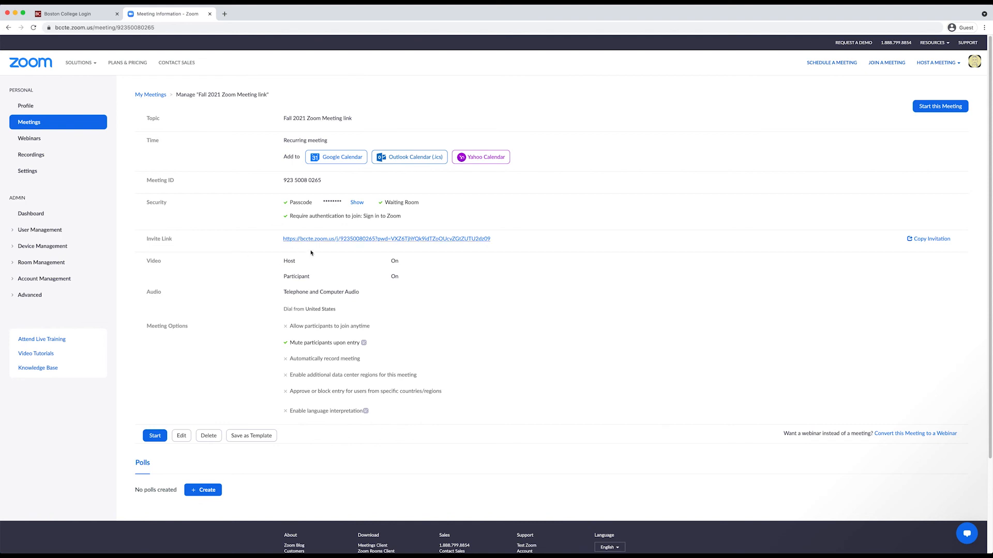
Copy the invite link address of the 'Fall 2021 Zoom Meeting link' meeting
right_click(381, 239)
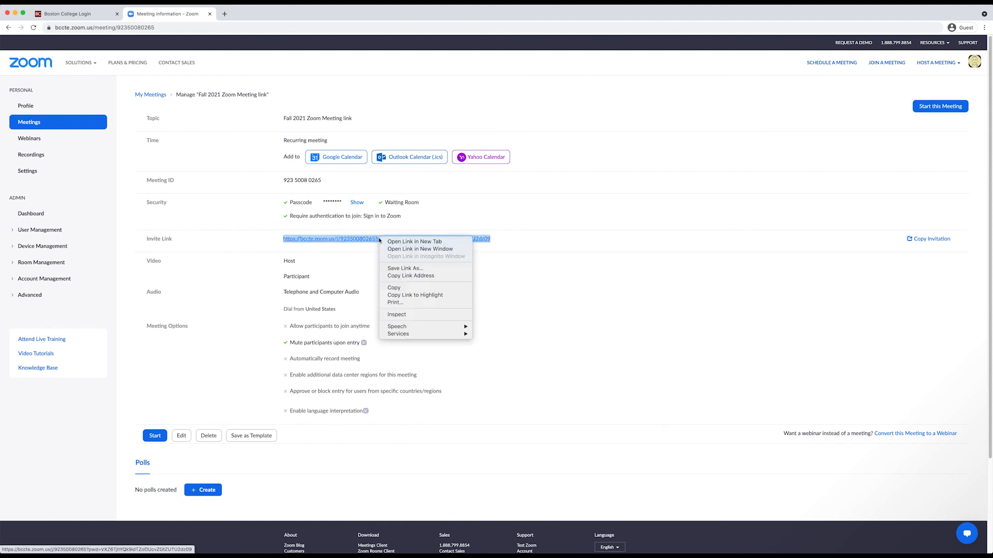
left_click(409, 278)
left_click(297, 254)
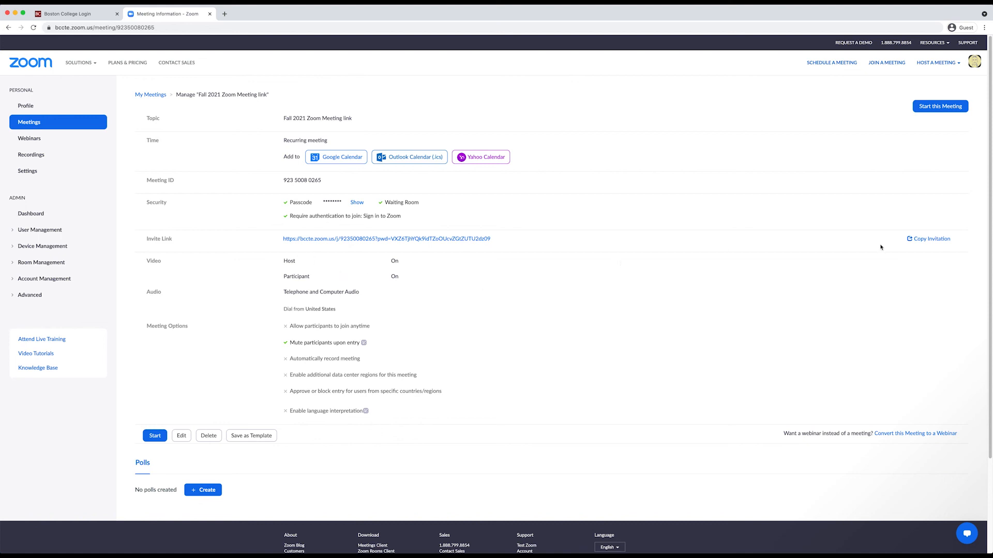
Copy the full meeting invitation text, then switch to the Canvas course window
left_click(932, 240)
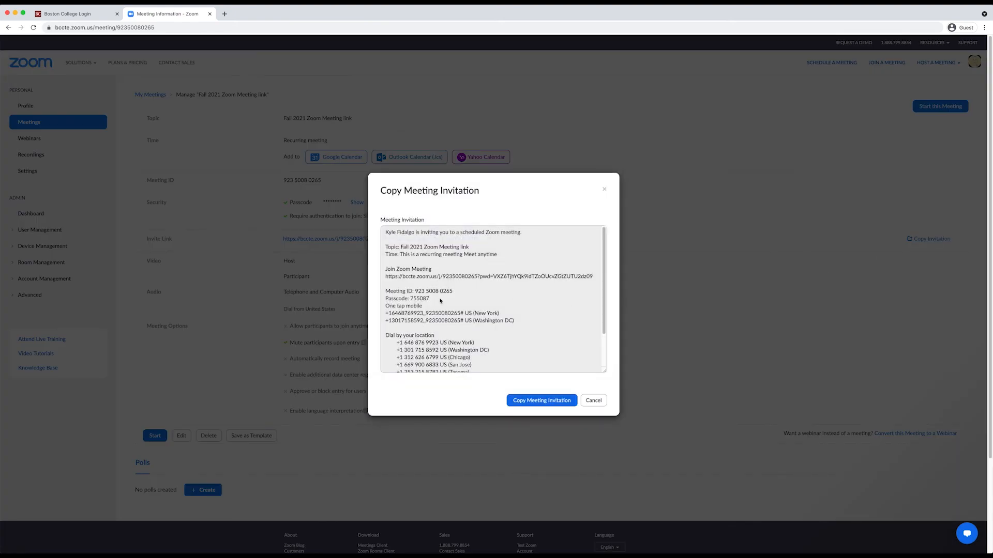
left_click_drag(605, 265, 607, 324)
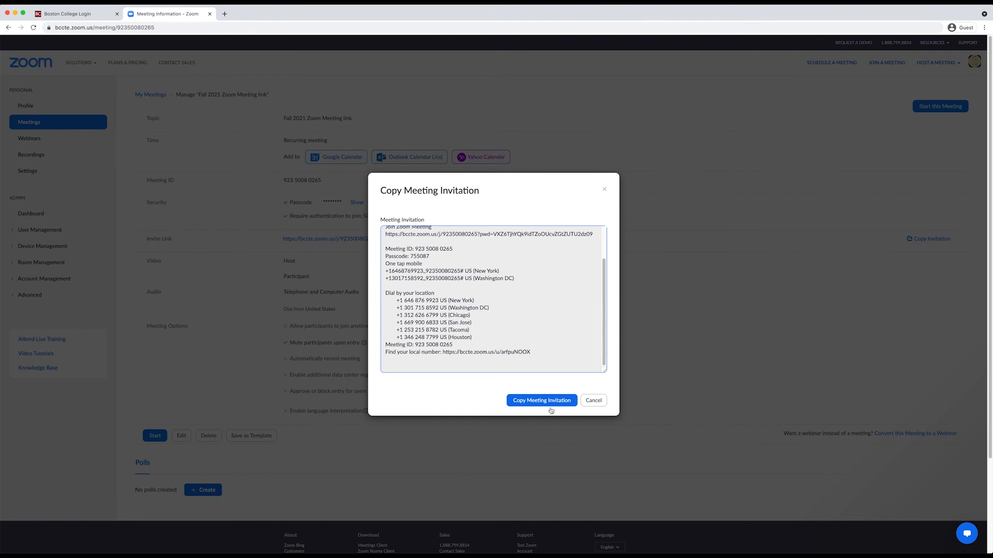
left_click(528, 402)
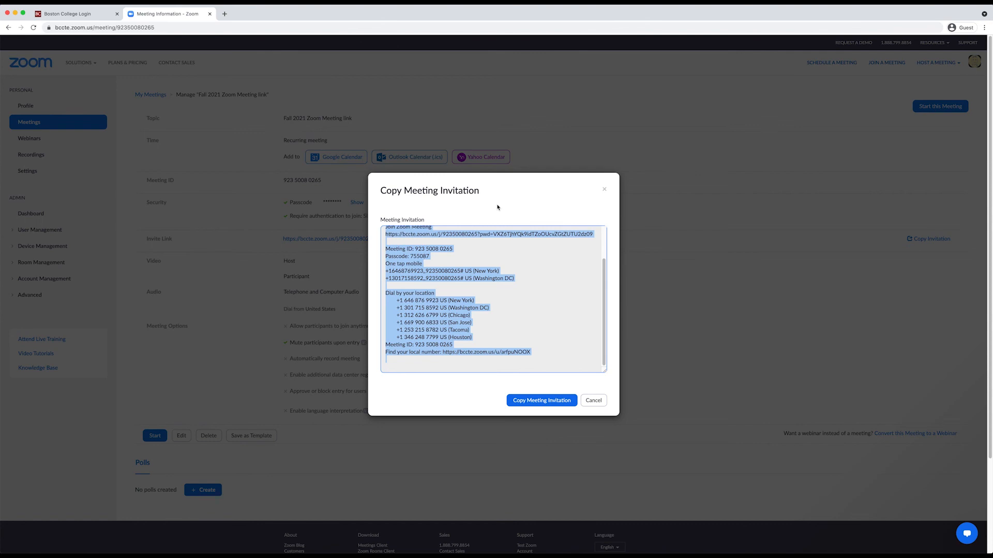
key("ctrl+Up")
left_click(238, 189)
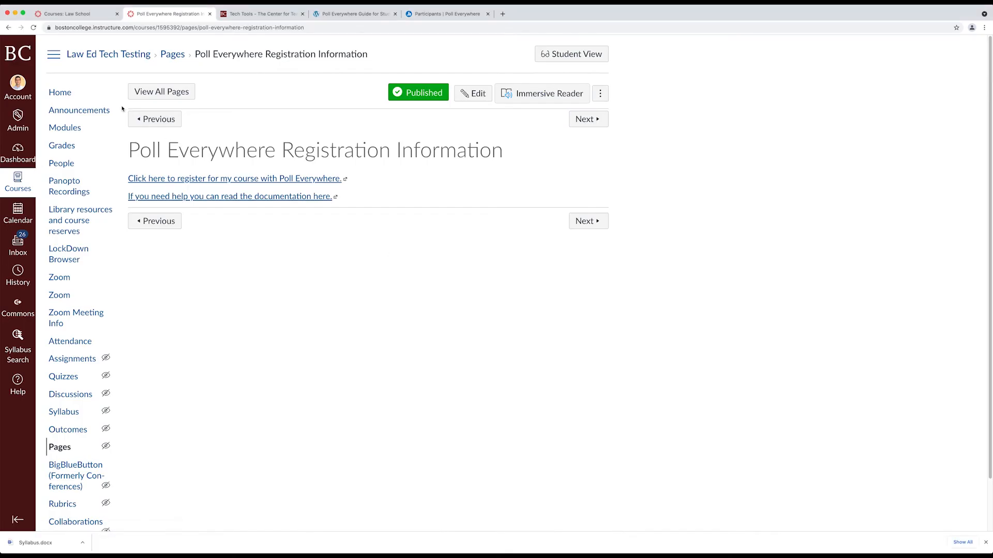
Remove the Class Zoom Meeting Information-3 and Office Hours Zoom Meeting Information-2 items from Modules
left_click(73, 128)
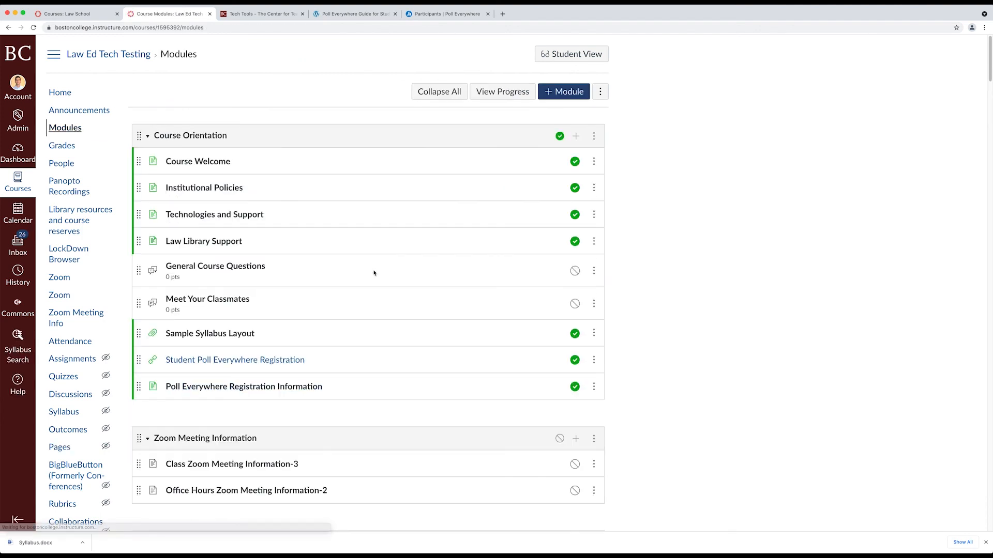
scroll(374, 274, "down", 5)
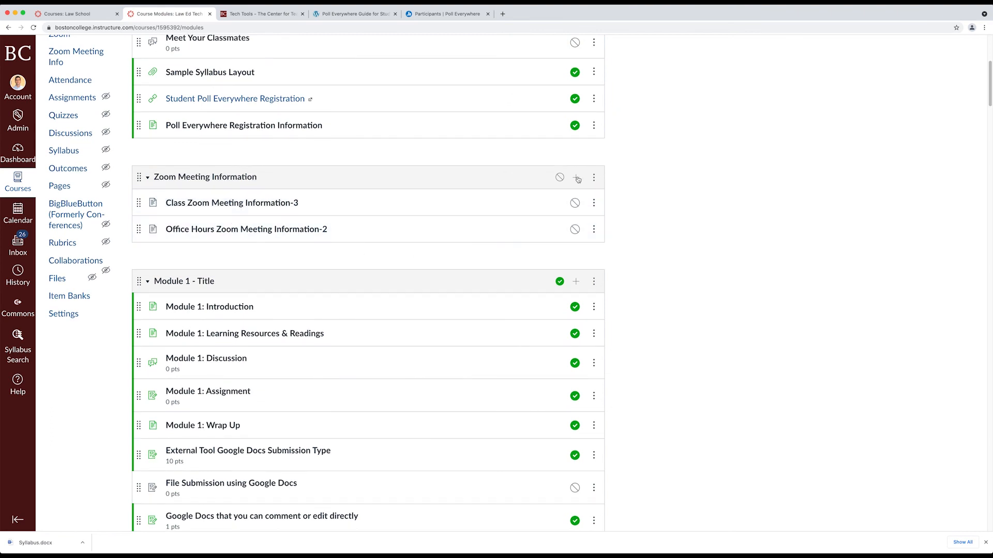
left_click(594, 203)
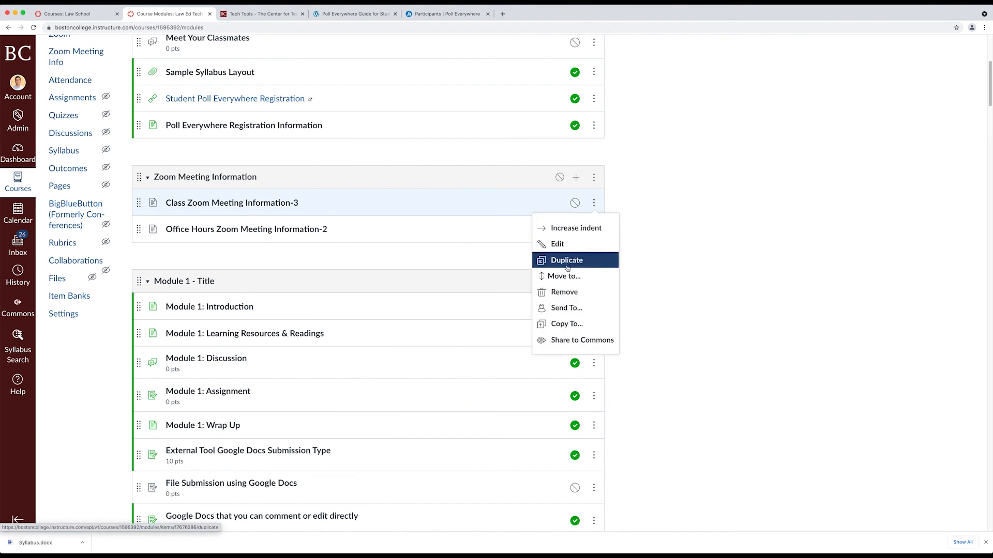
left_click(567, 292)
left_click(567, 74)
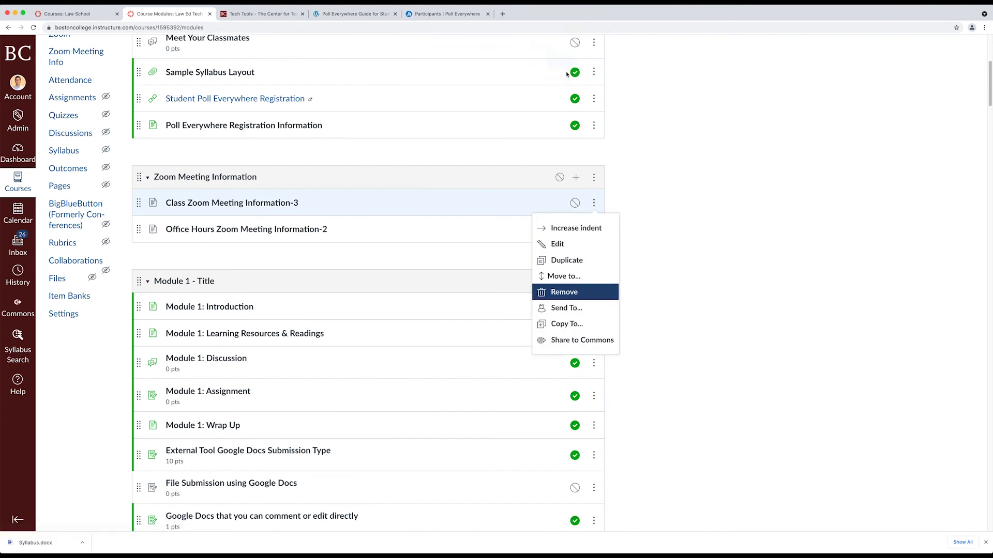
left_click(593, 203)
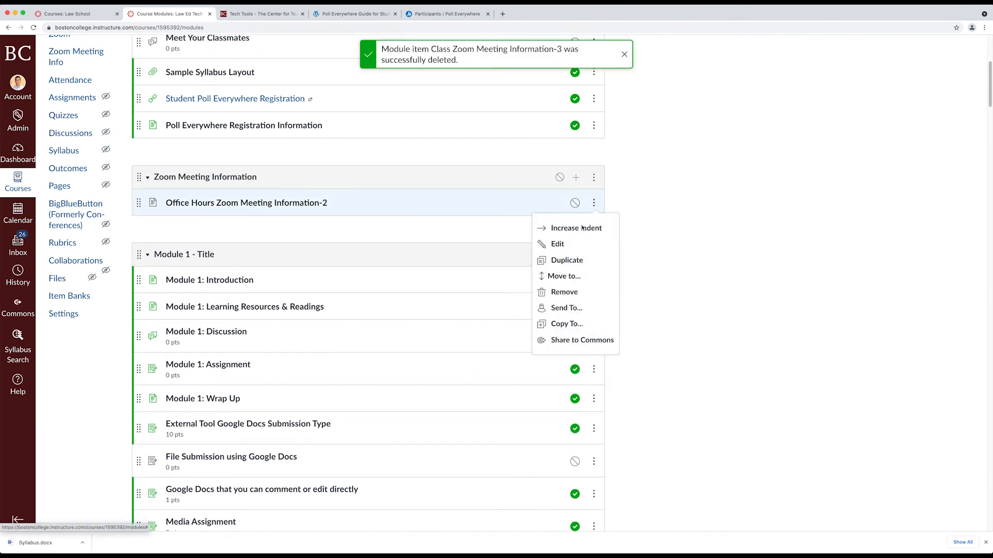
left_click(566, 292)
left_click(565, 73)
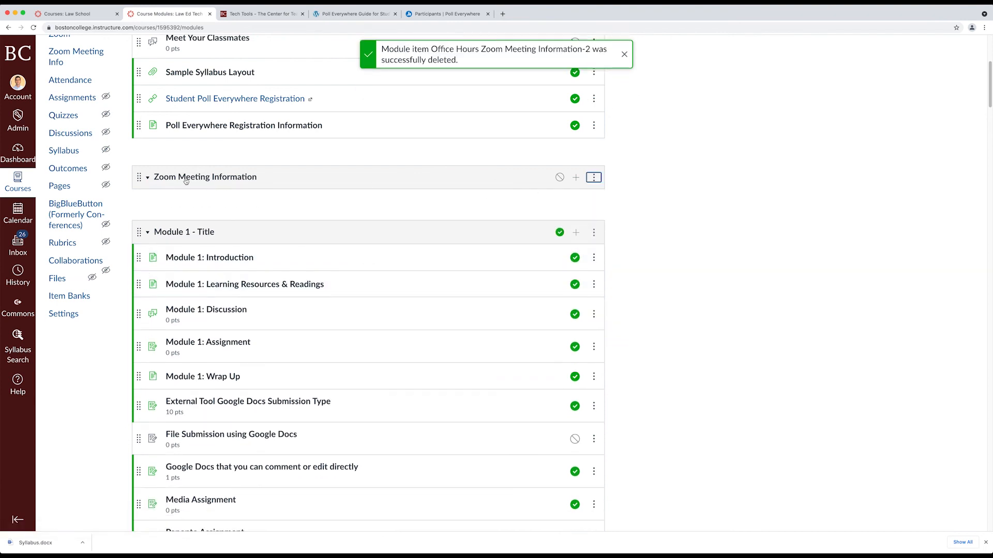
Publish the Zoom Meeting Information module and open its add-item dialog
scroll(209, 362, "up", 5)
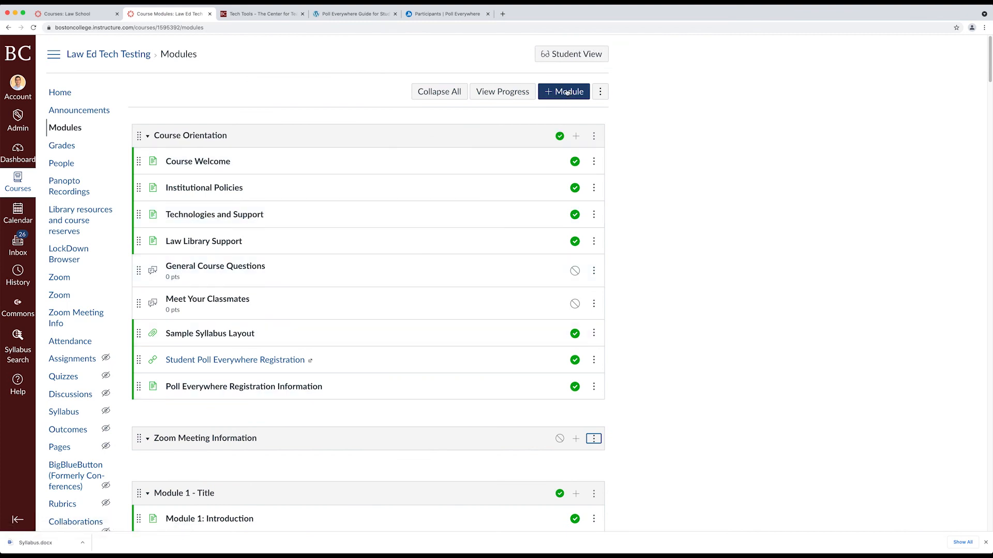
scroll(640, 176, "down", 5)
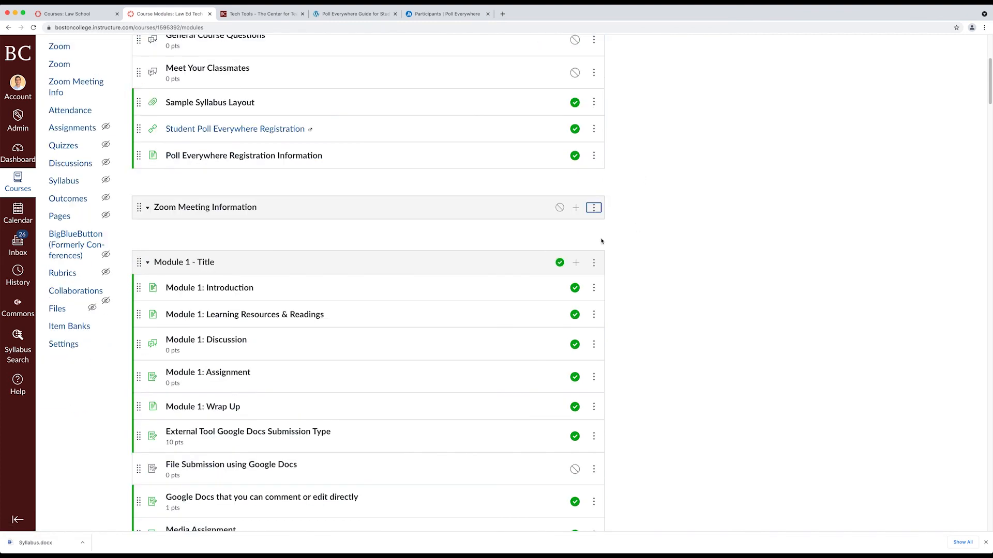
left_click(560, 209)
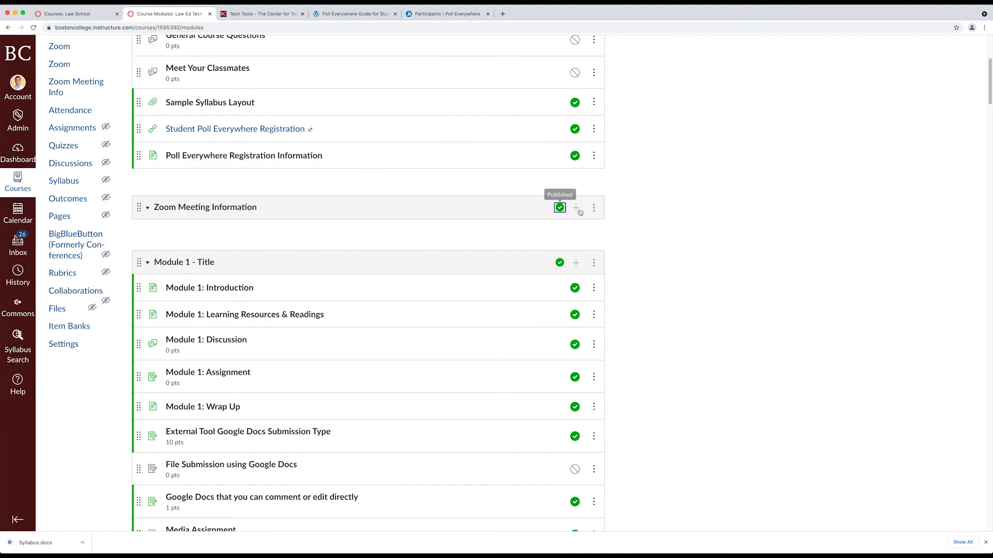
left_click(578, 210)
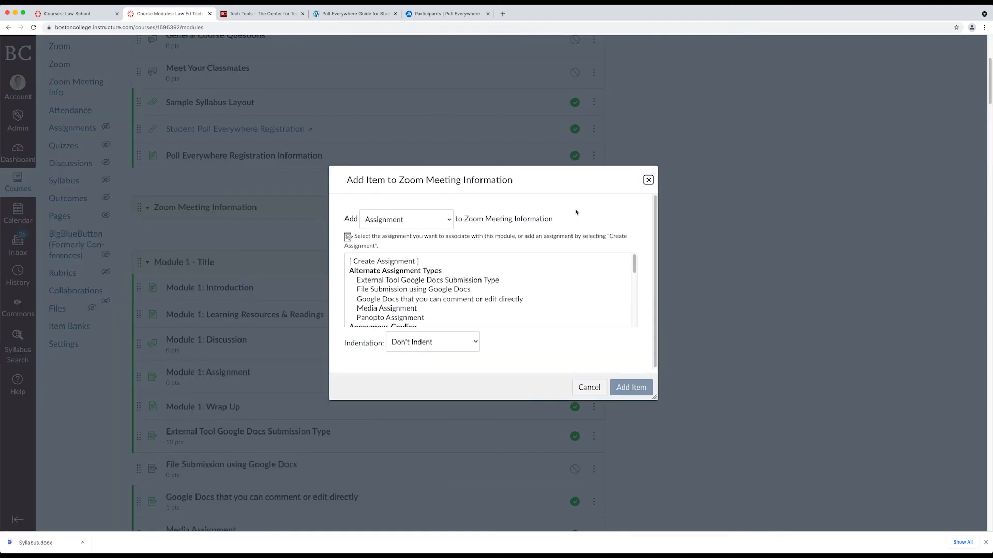
Create a new page named 'Fall 2021 Zoom Meeting Info' in the module and open it
left_click(437, 225)
left_click(400, 250)
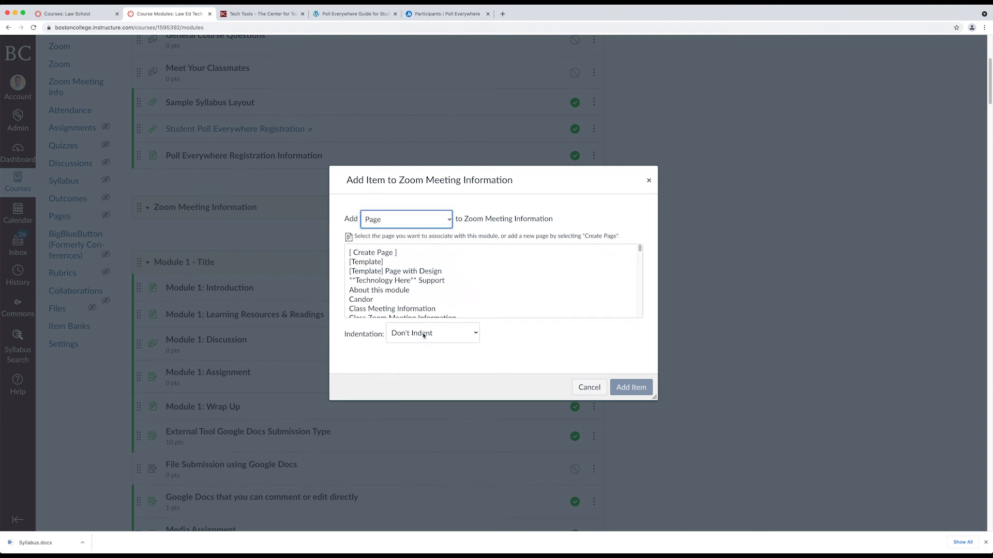
left_click(385, 253)
left_click(404, 332)
type("Zoom Meer")
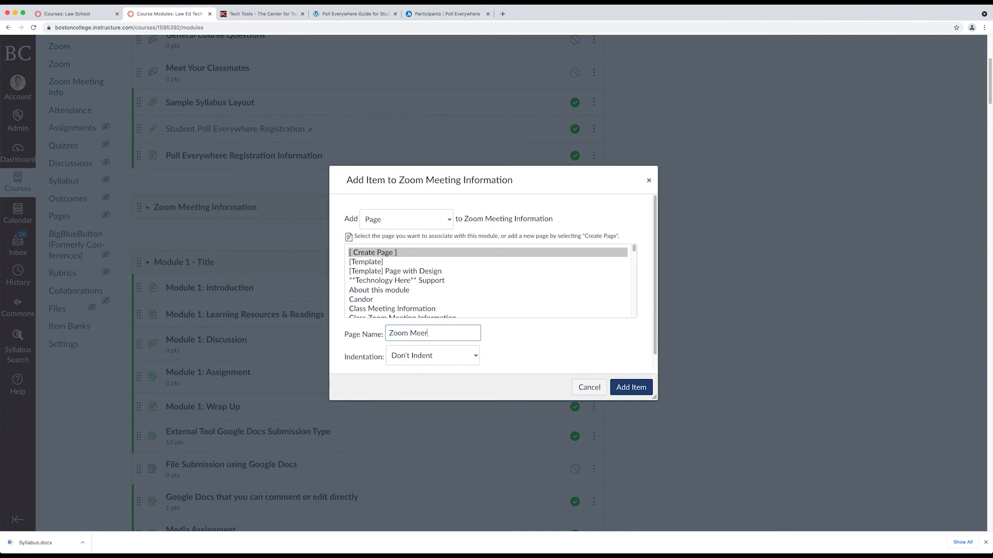
key("BackSpace")
type("ting InfoFall 2021")
left_click(620, 383)
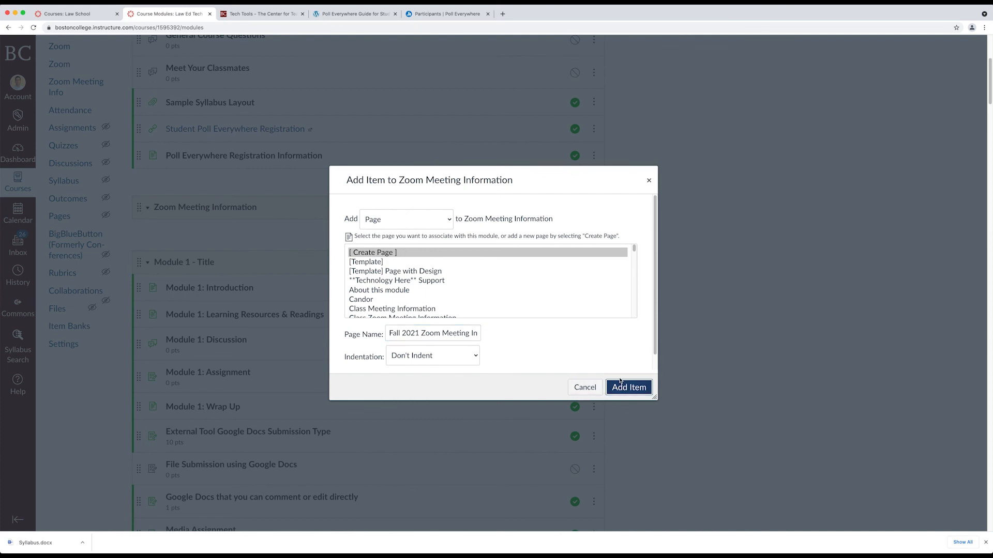
left_click(212, 236)
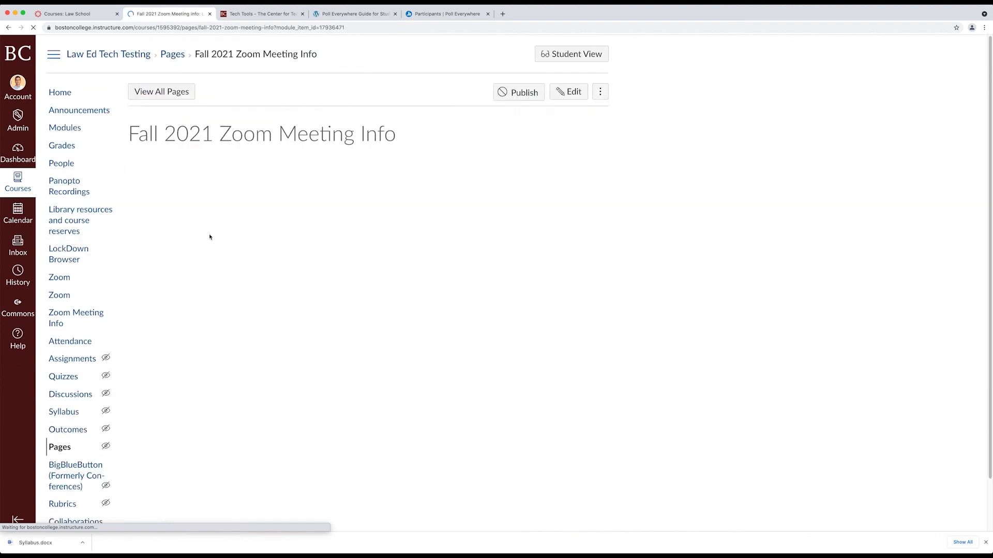
Edit the page and paste the copied Zoom invitation into its body
left_click(474, 94)
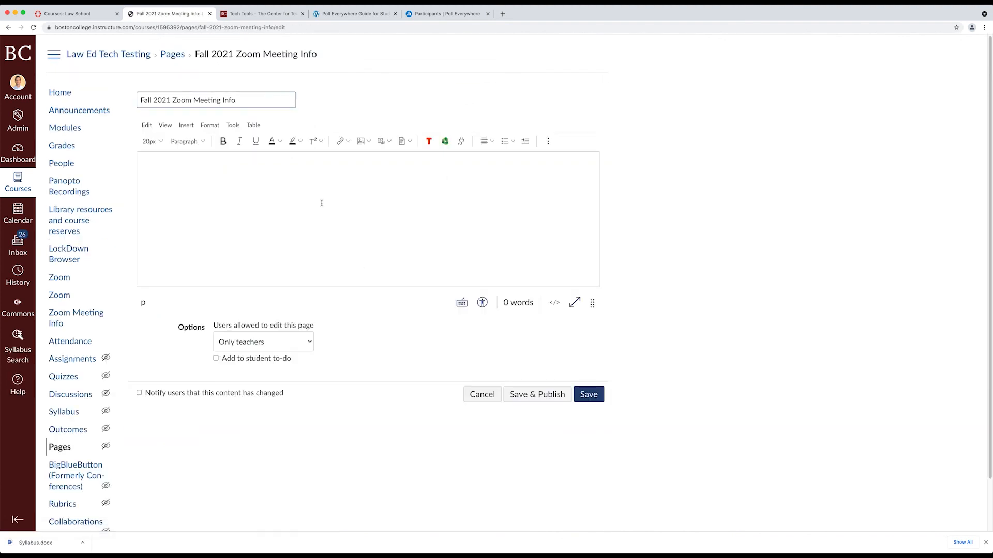
left_click(186, 184)
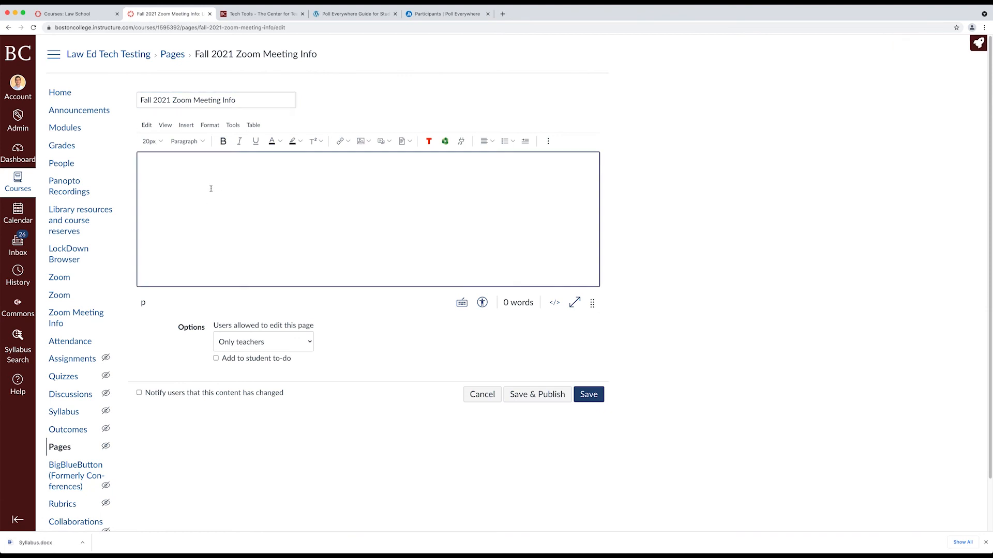
right_click(158, 171)
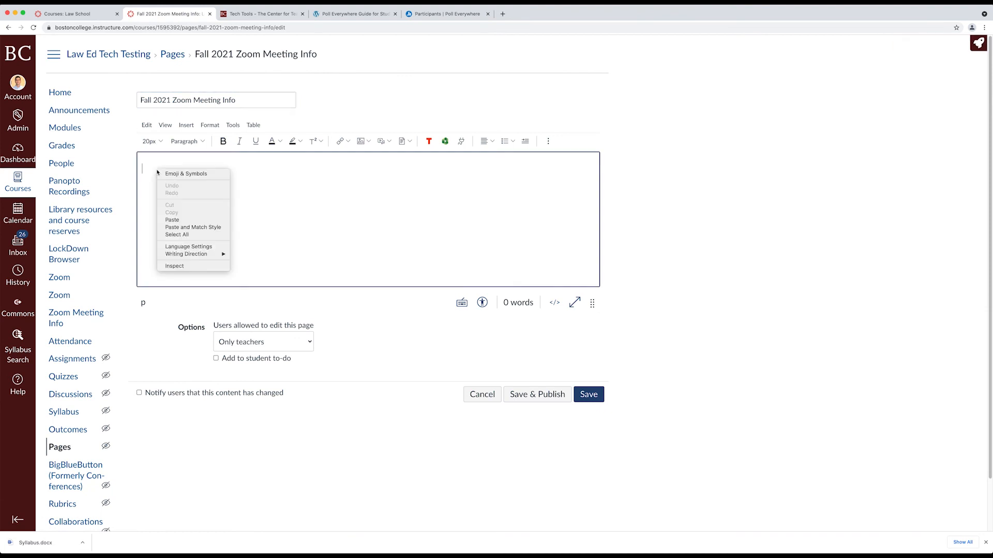
left_click(172, 220)
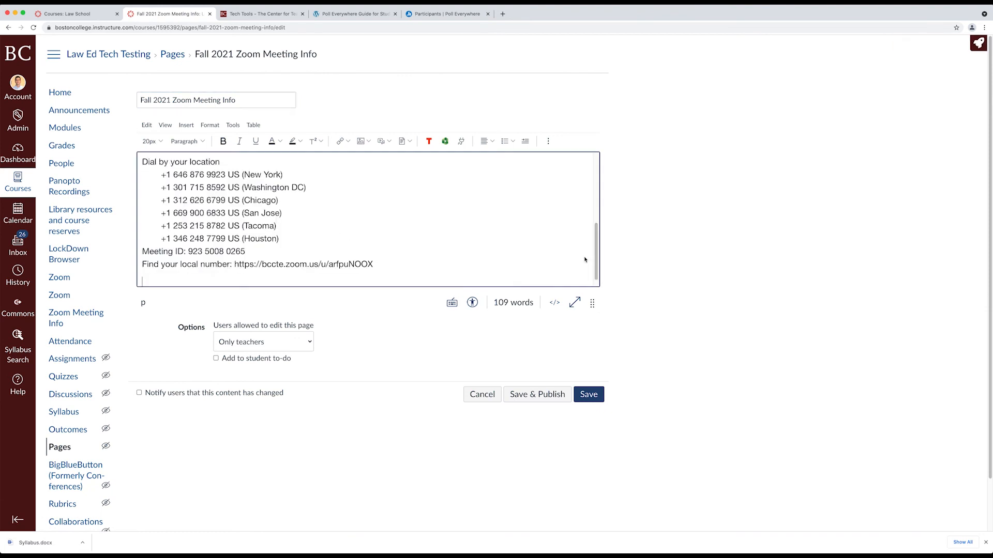
left_click_drag(597, 249, 599, 175)
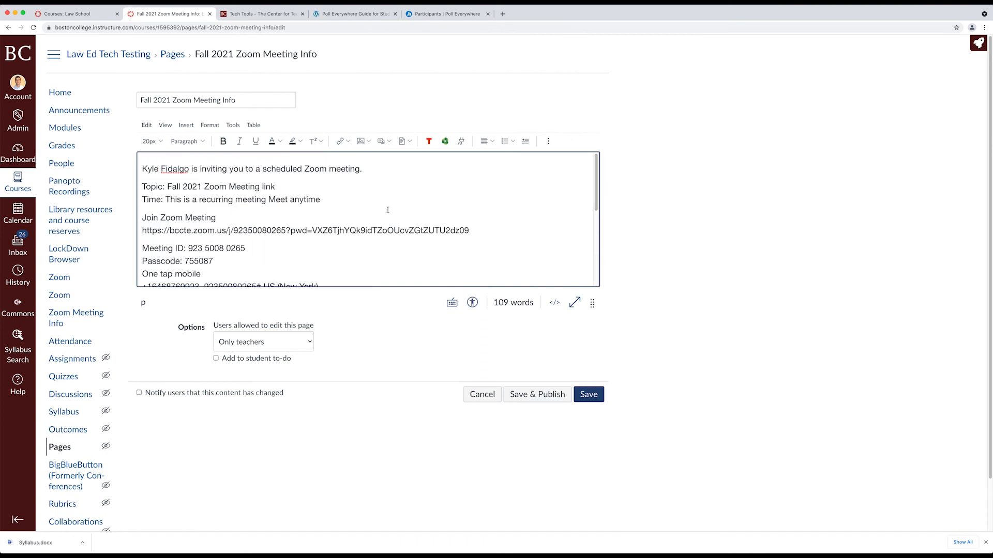
Delete the inviter line and the Time description, then select the Zoom join URL
left_click_drag(363, 171, 120, 166)
key("BackSpace")
key("BackSpace")
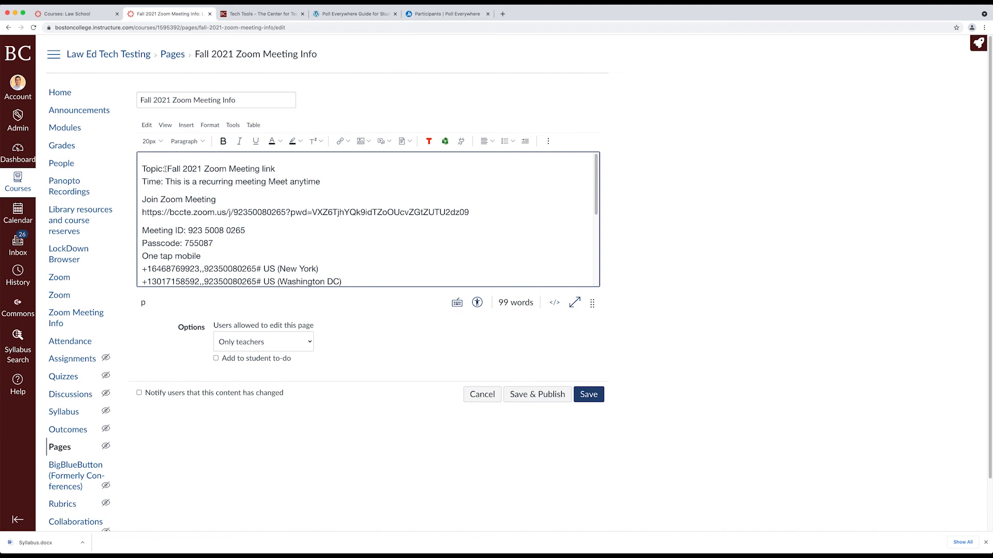
left_click_drag(325, 182, 167, 182)
key("BackSpace")
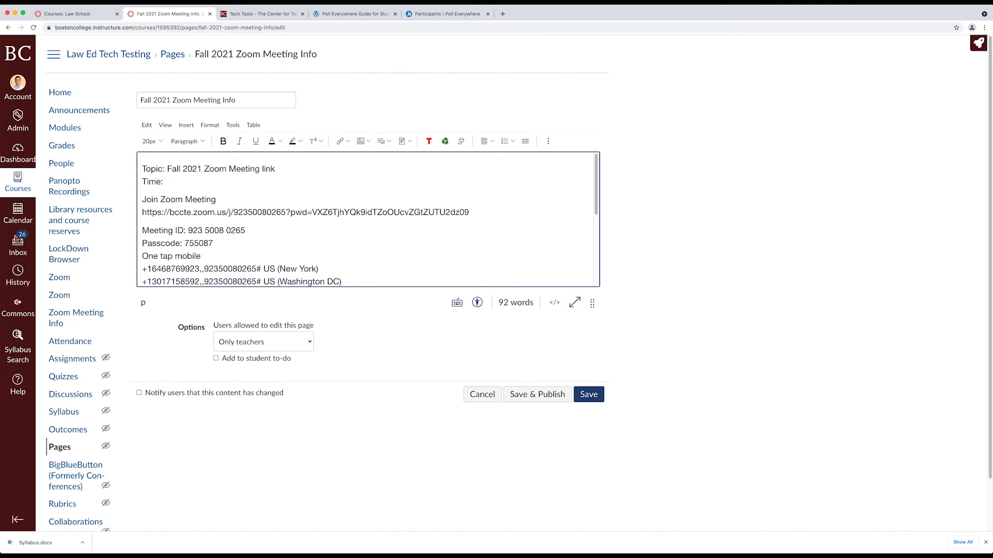
left_click_drag(143, 212, 479, 212)
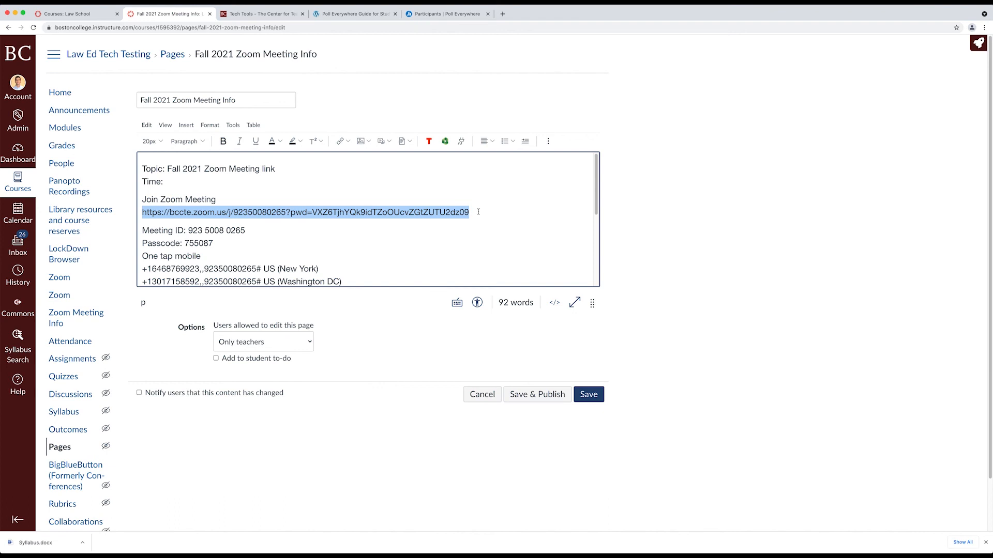
left_click(479, 212)
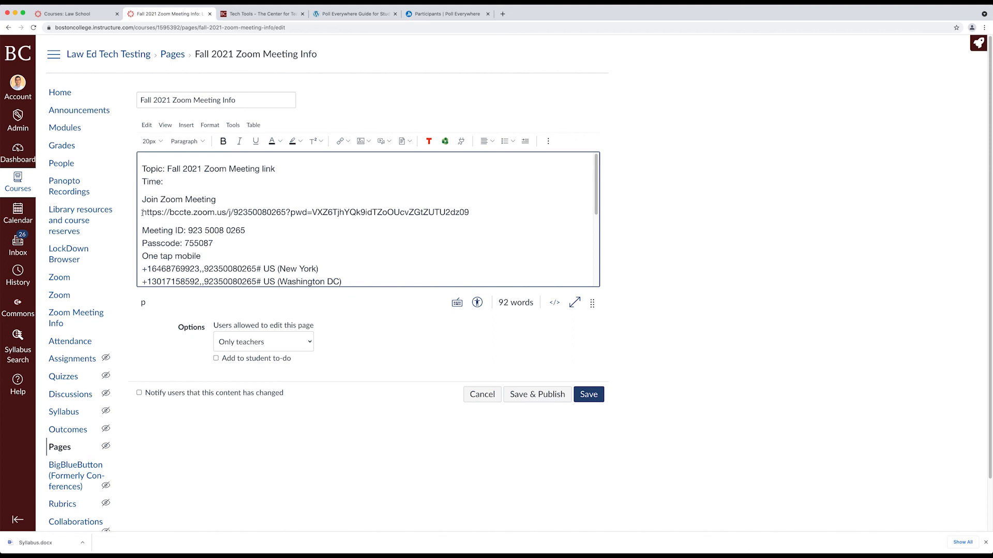
left_click_drag(142, 212, 468, 212)
key("super+c")
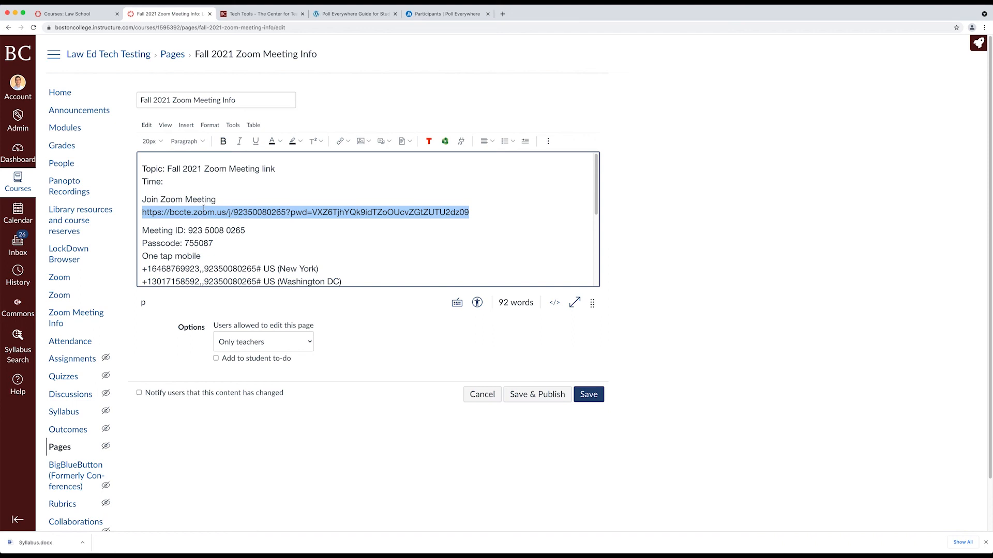
Hyperlink the selected join URL to the copied Zoom address, then save and publish the page
left_click(340, 140)
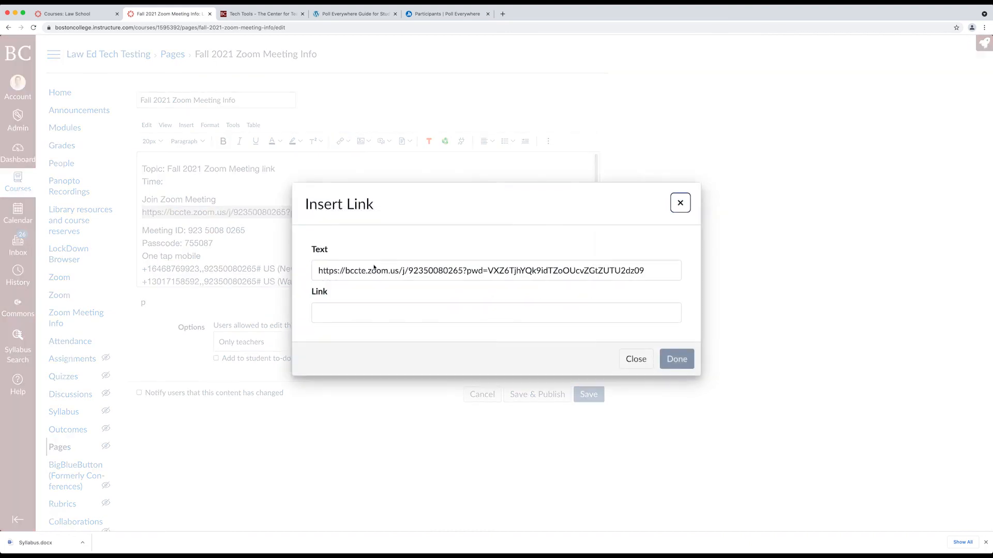
left_click(338, 312)
key("super+v")
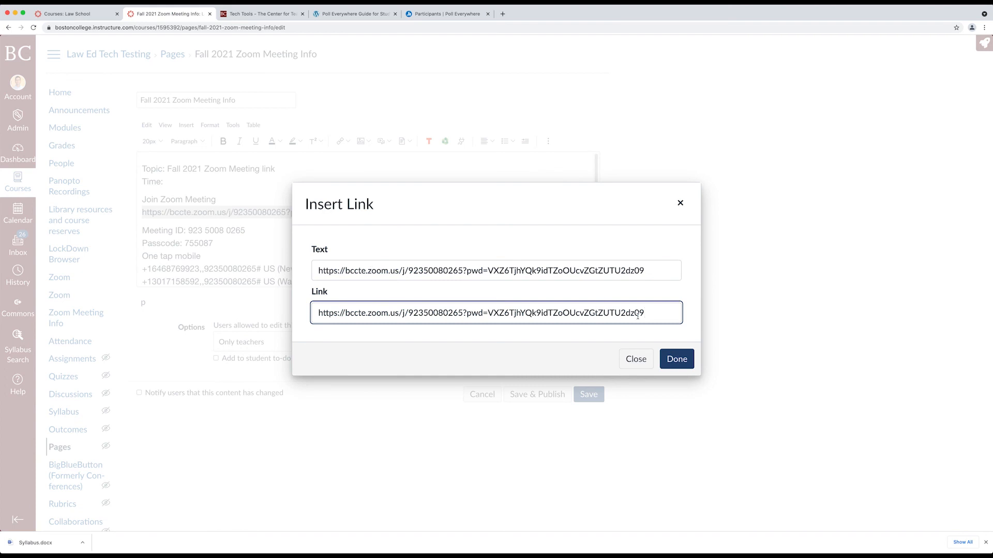
left_click(682, 356)
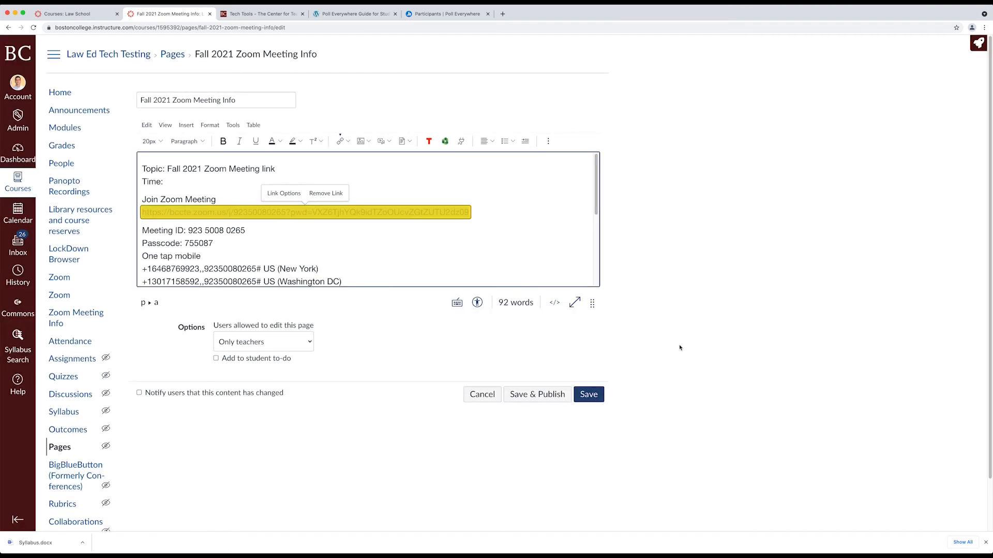
left_click(261, 245)
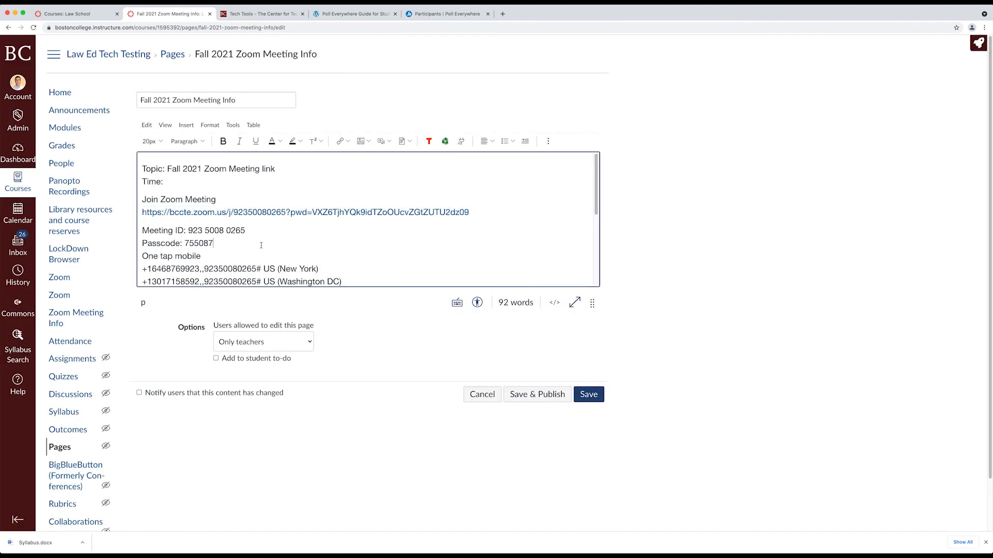
left_click(538, 397)
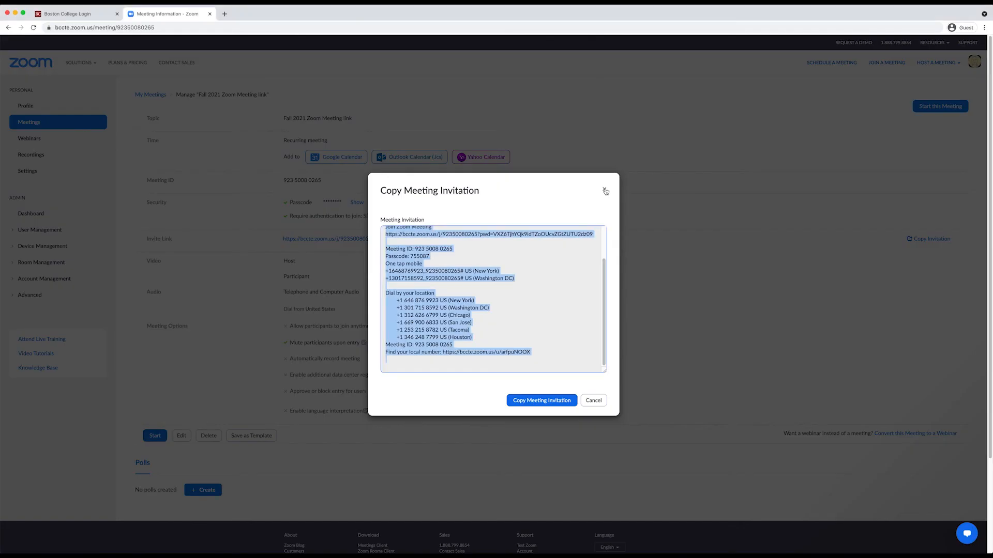
Close the invitation dialog in Zoom and reopen the 'Fall 2021 Zoom Meeting link' details from Meetings
left_click(304, 117)
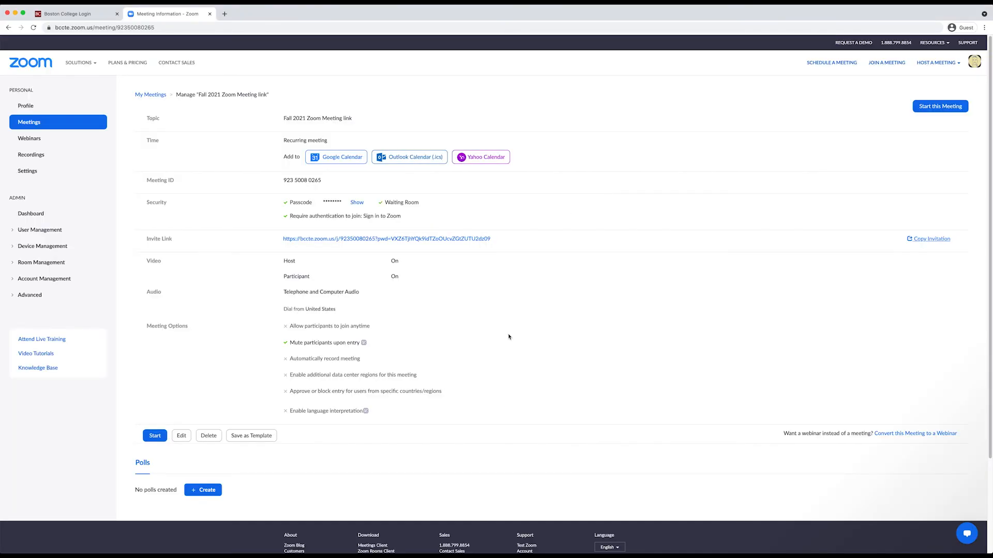
left_click(28, 123)
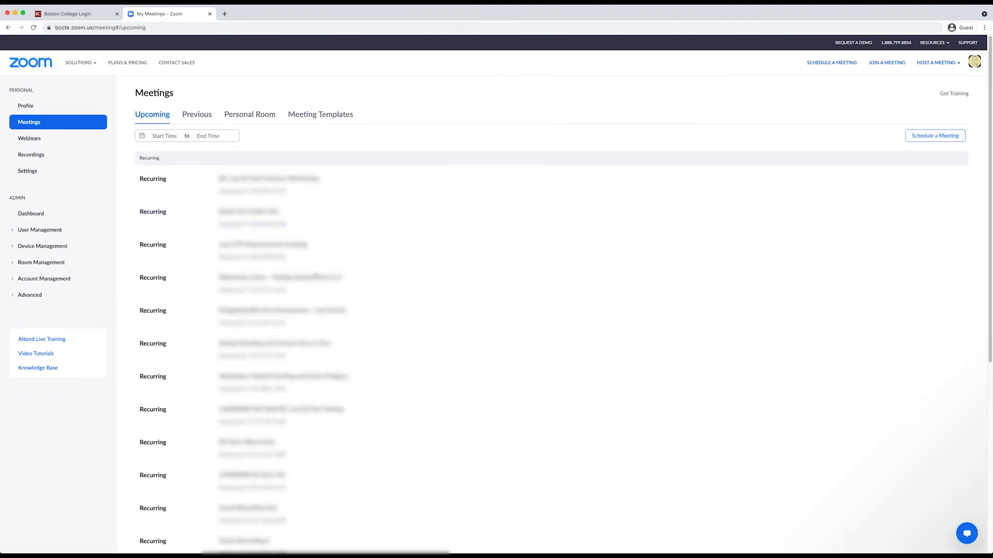
scroll(486, 269, "down", 5)
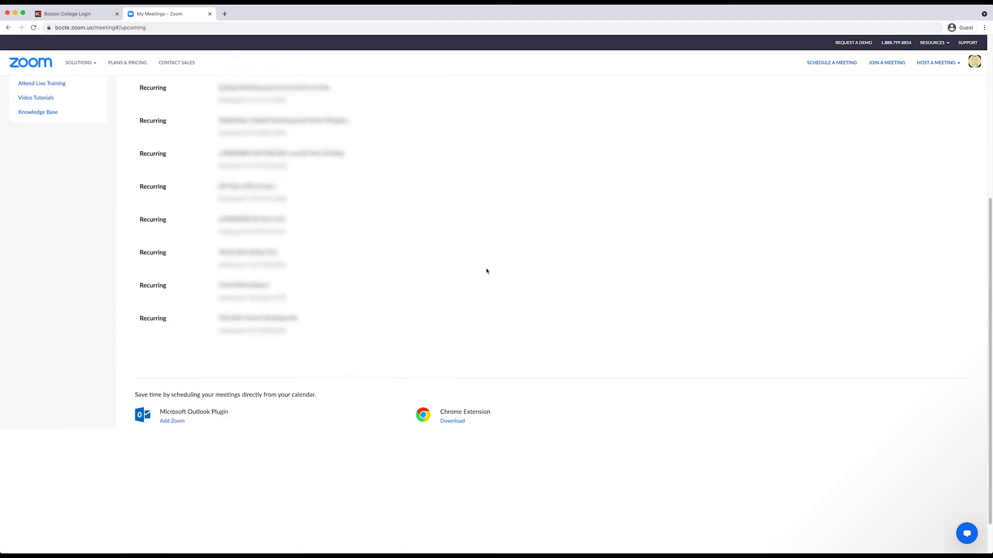
left_click(243, 318)
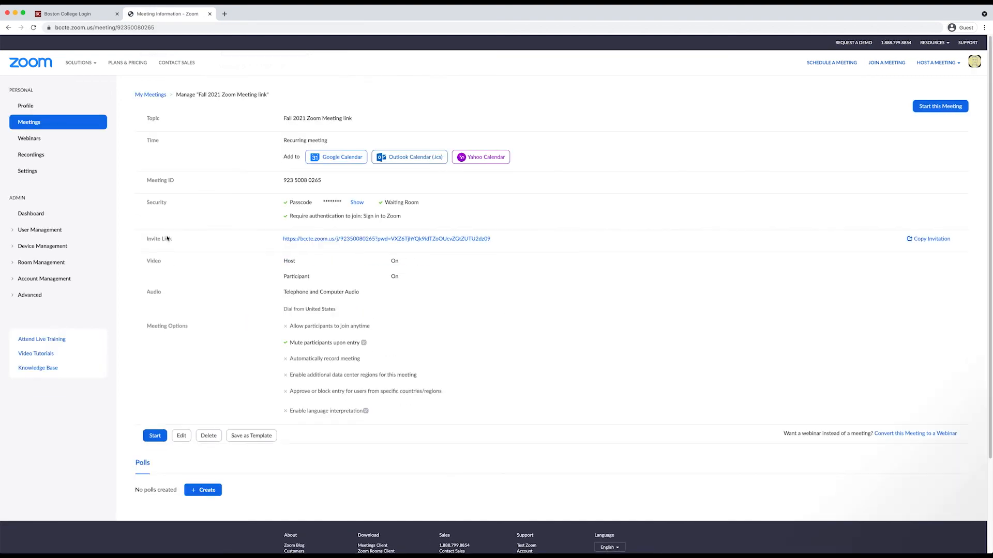